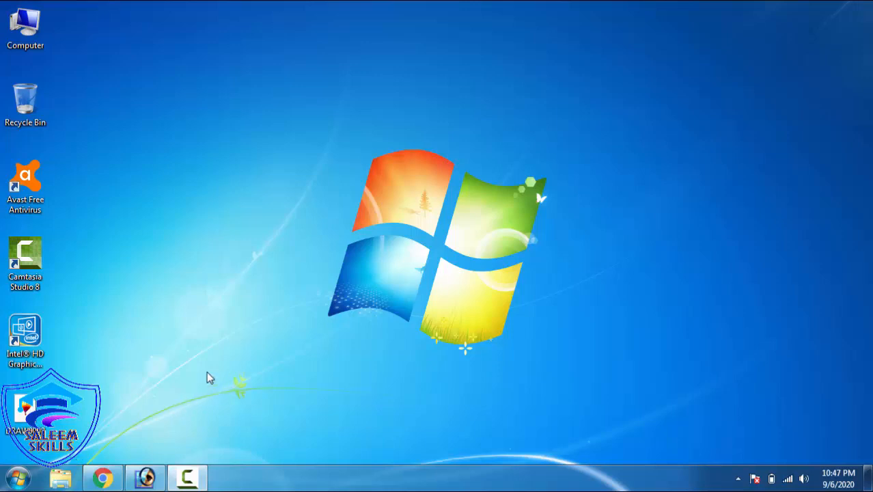
Step: Switch to Adobe Photoshop and create a new A4 document with 300 pixels/inch resolution, RGB Color mode and white contents
left_click(145, 477)
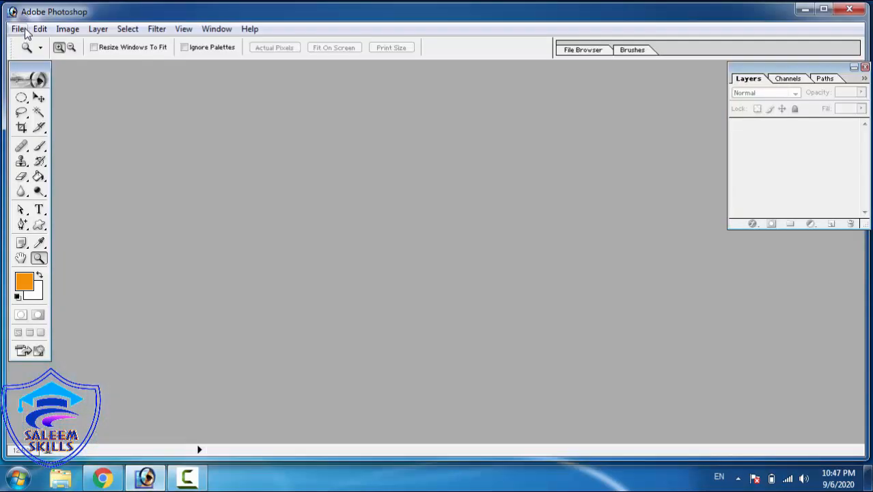
left_click(134, 30)
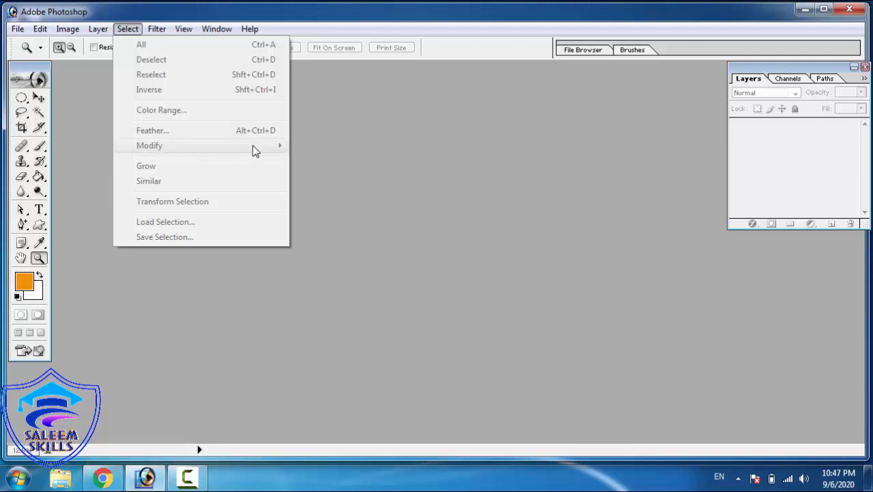
left_click(359, 145)
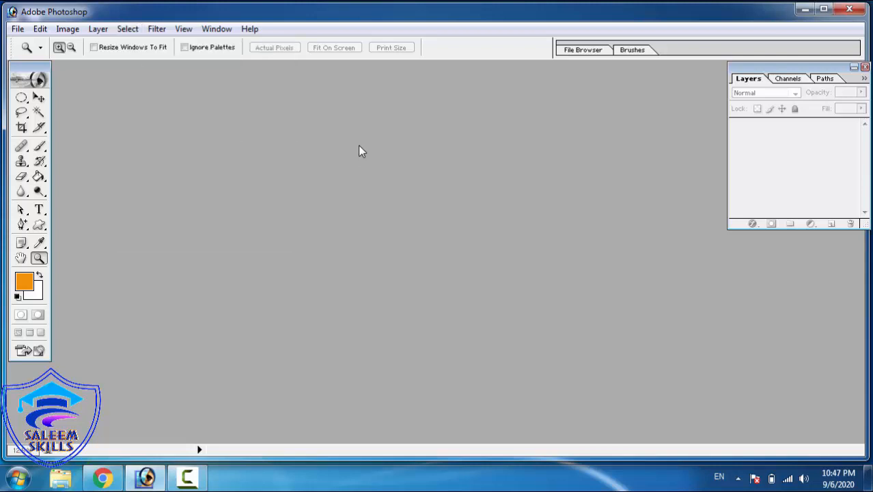
left_click(17, 29)
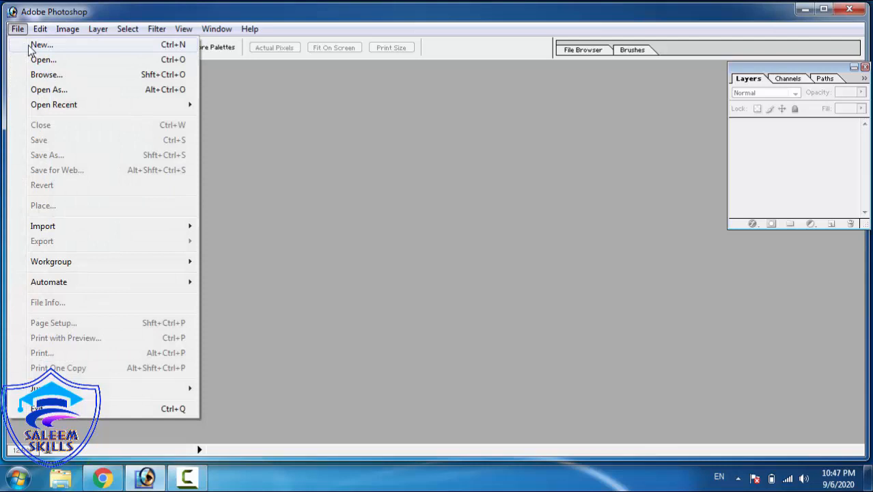
left_click(40, 45)
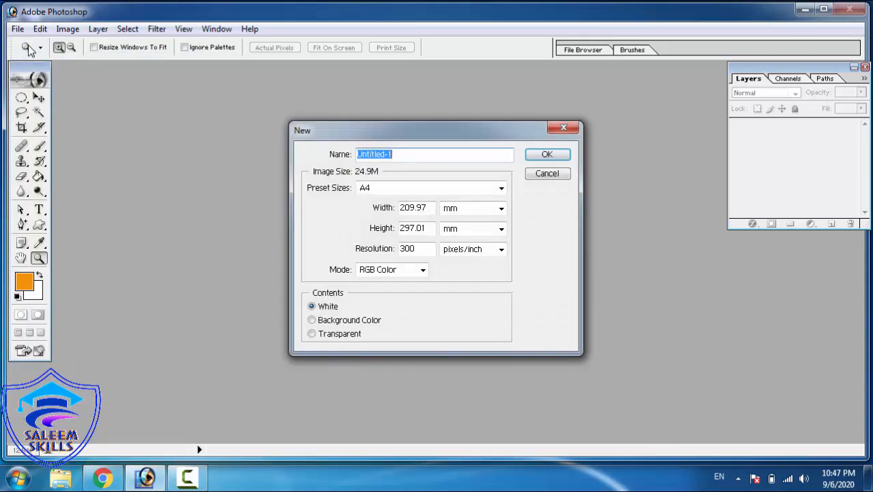
left_click(535, 153)
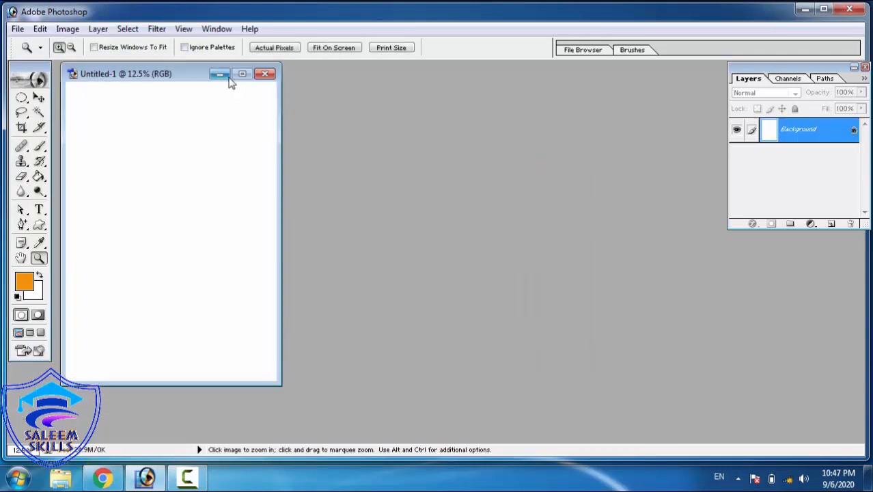
Step: Maximize the document window and draw a circular selection in the upper half of the page with the Elliptical Marquee
left_click(241, 75)
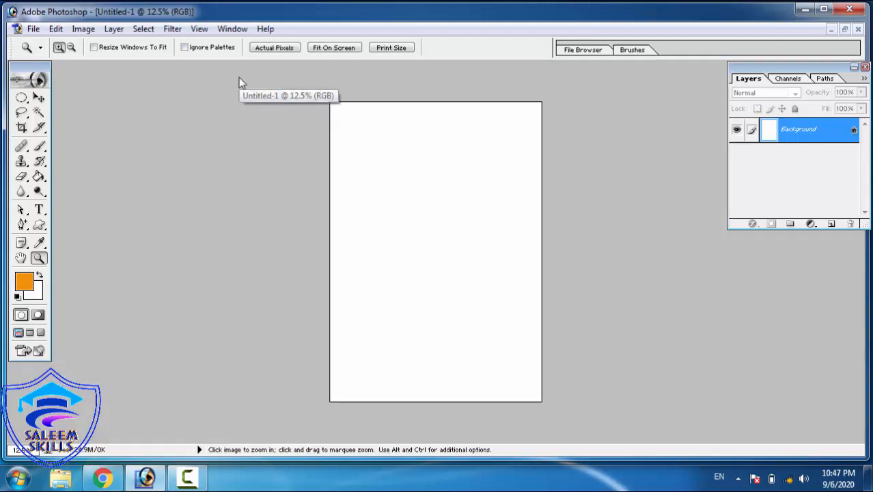
right_click(441, 149)
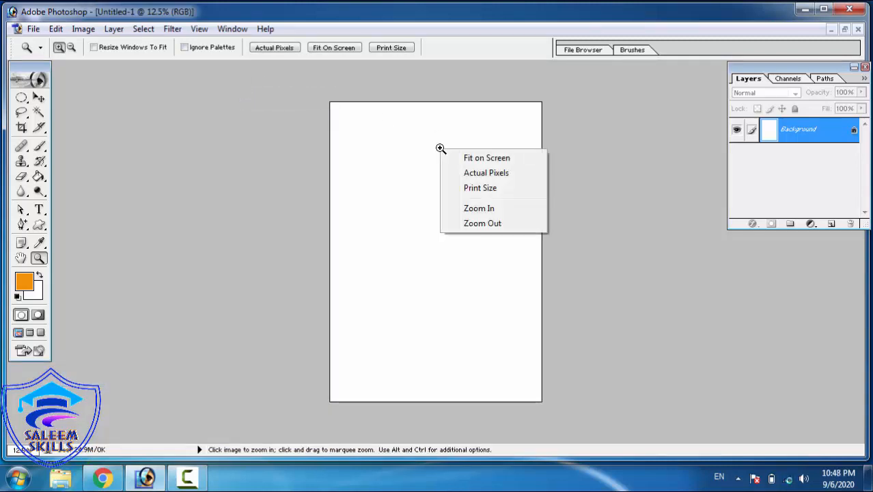
left_click(473, 163)
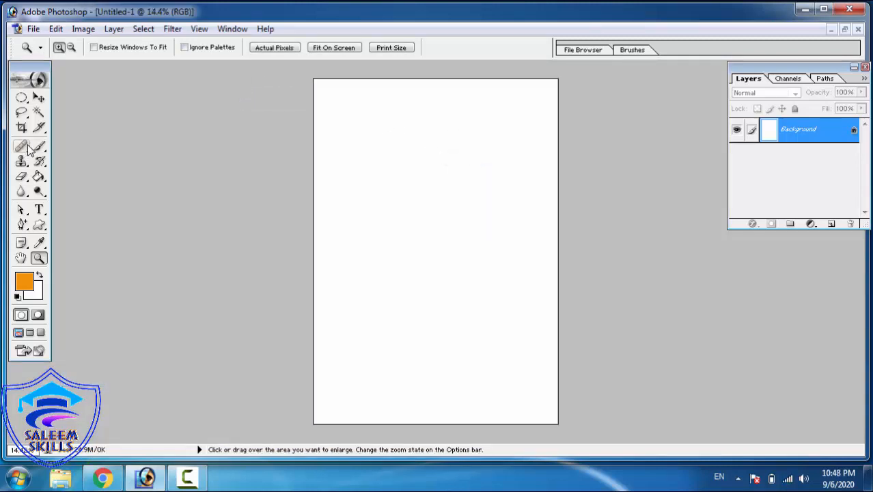
left_click(22, 98)
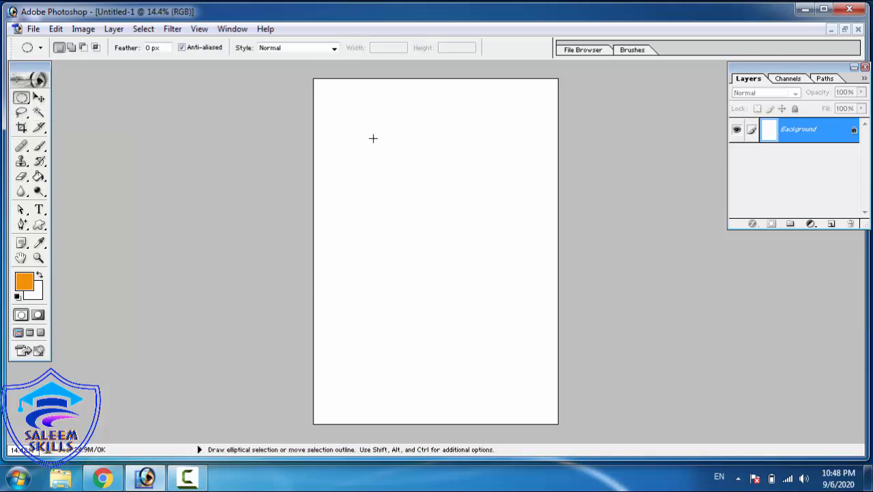
left_click_drag(426, 197, 504, 263)
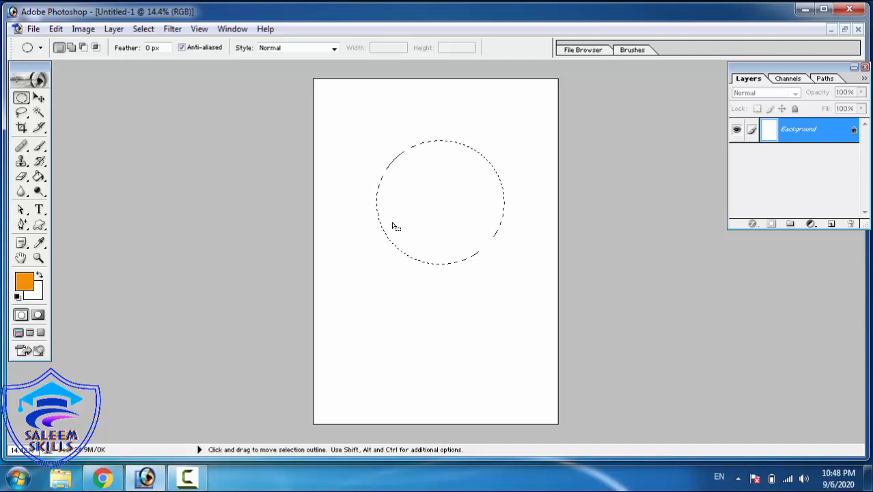
Step: Turn the circular selection into a border selection with a width of 10 pixels
key("z")
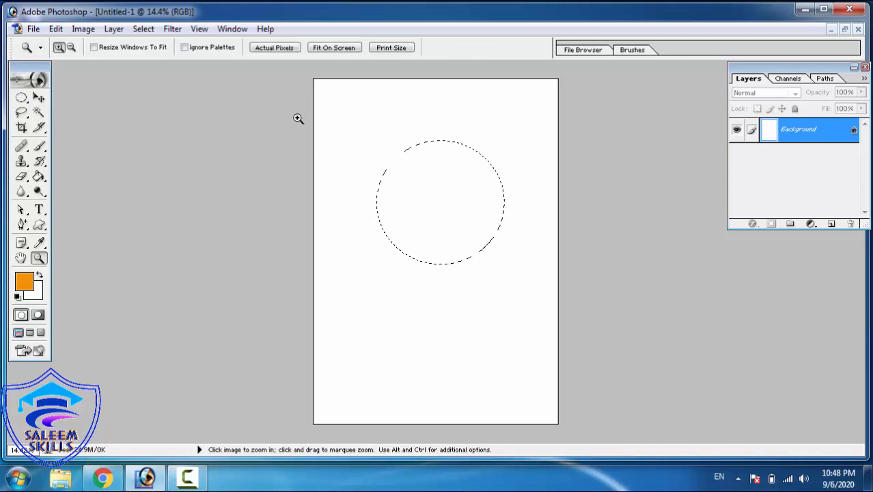
left_click_drag(298, 117, 610, 285)
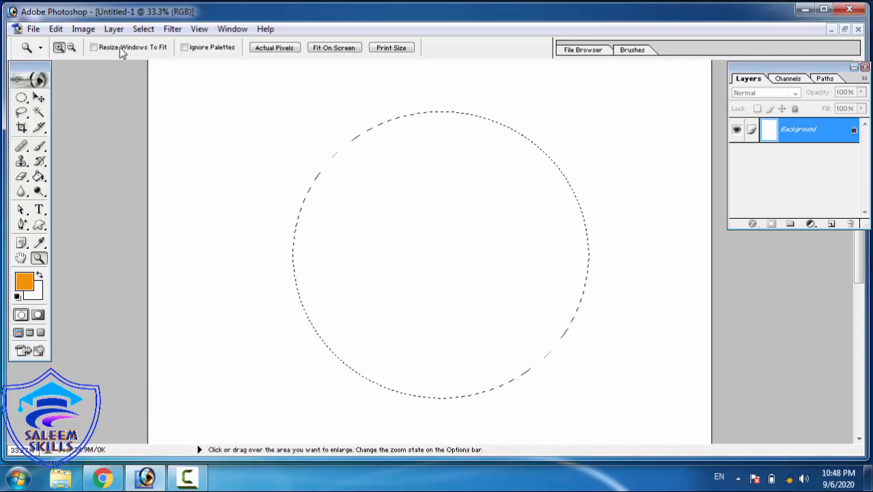
left_click(144, 31)
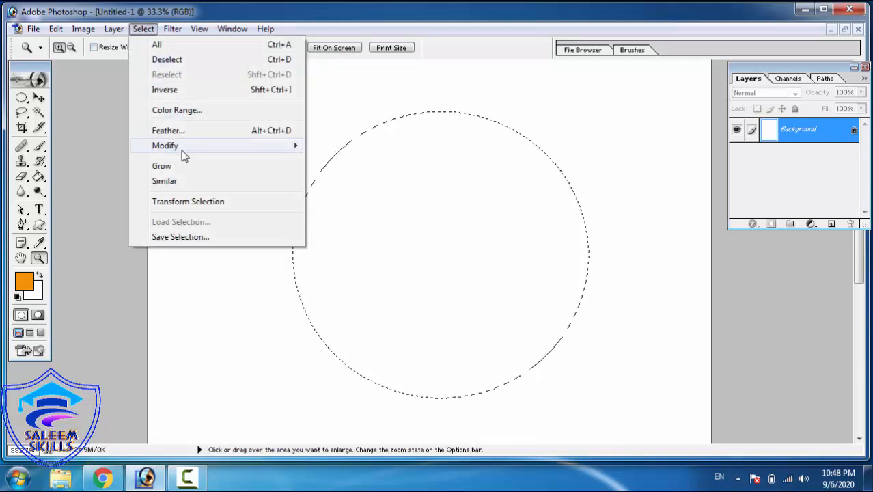
mouse_move(182, 150)
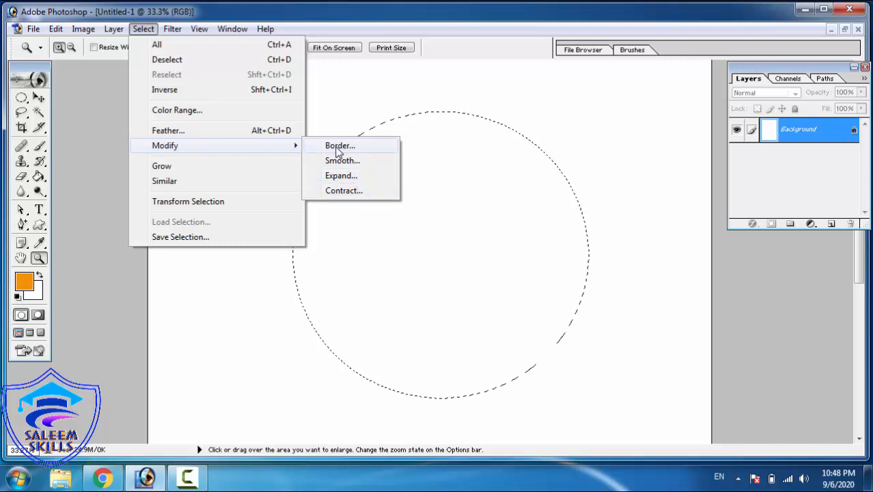
left_click(337, 150)
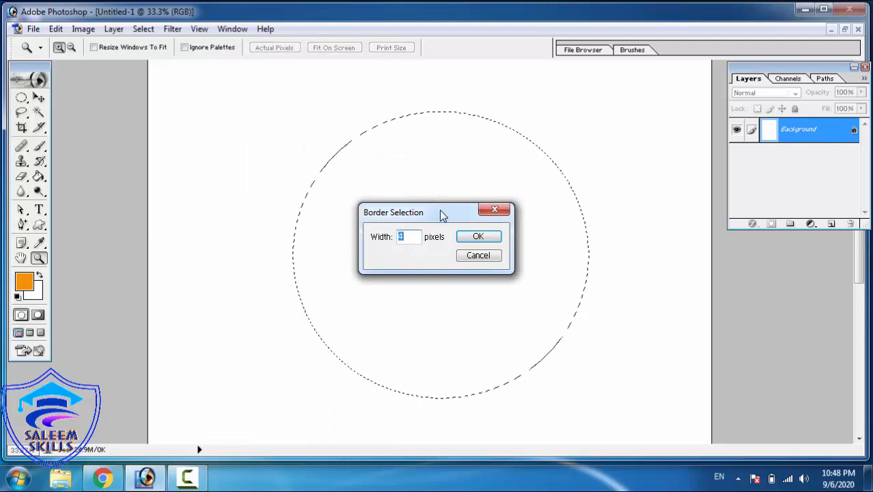
left_click_drag(441, 215, 632, 77)
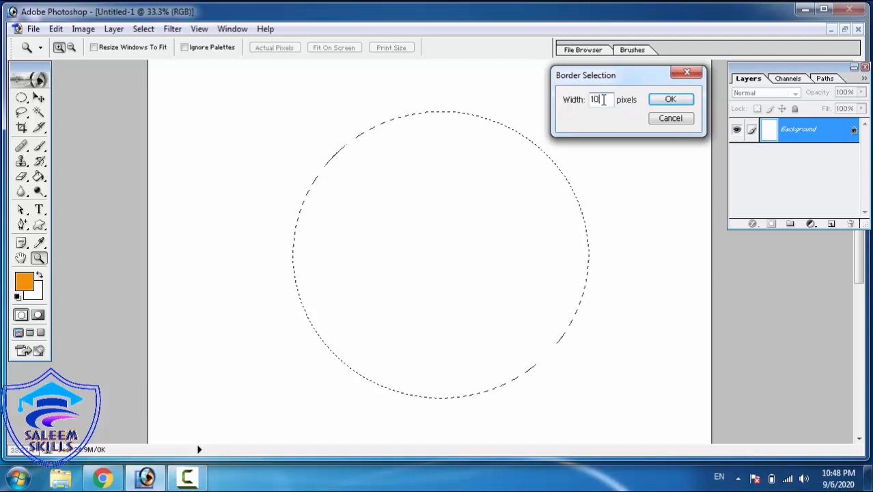
left_click(671, 100)
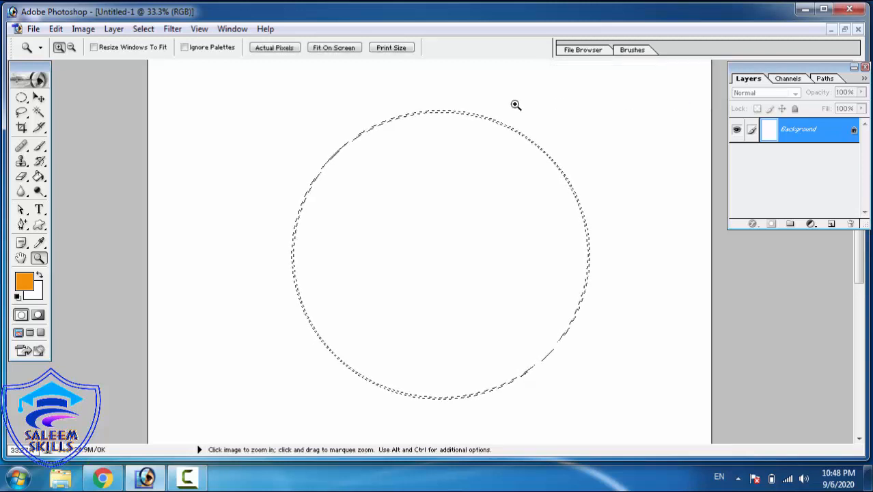
Step: Apply the Border modification again to the ring selection with a width of 30 pixels
left_click_drag(441, 93, 521, 141)
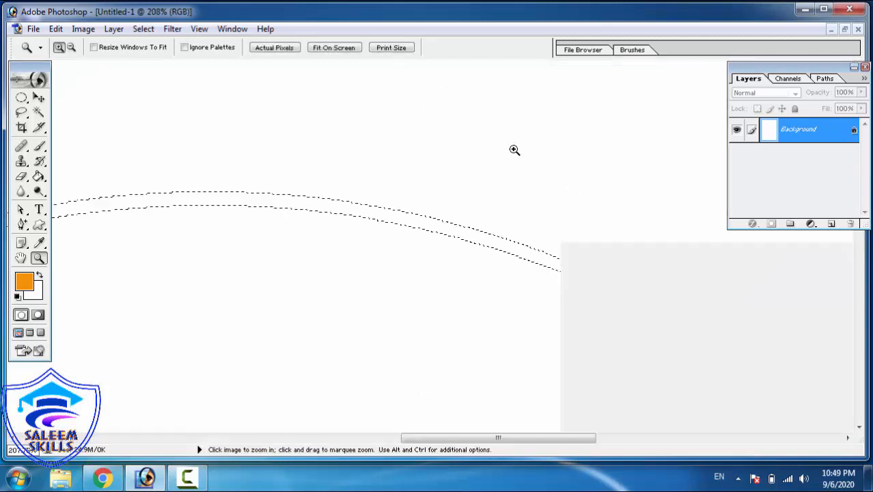
right_click(350, 189)
left_click(362, 196)
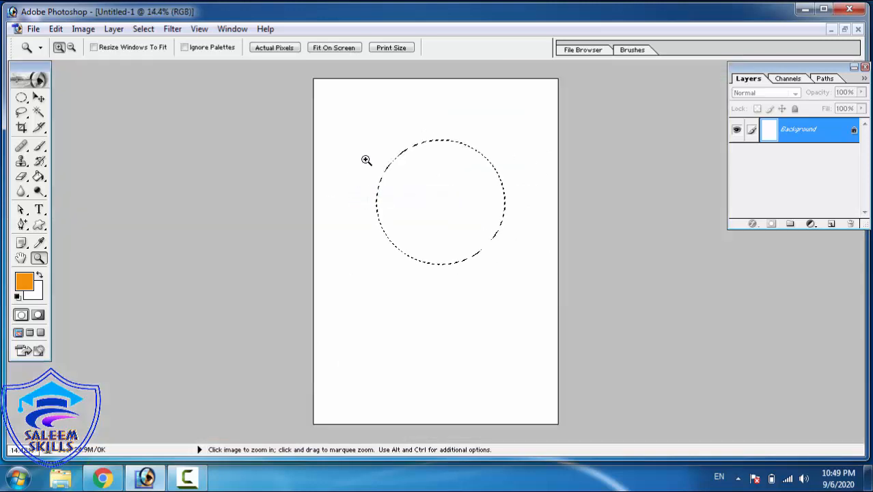
left_click_drag(355, 128, 514, 276)
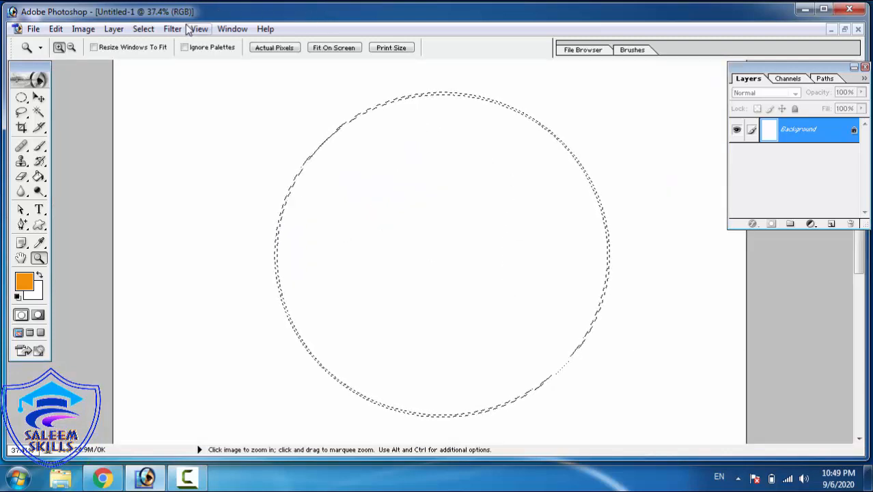
left_click(147, 30)
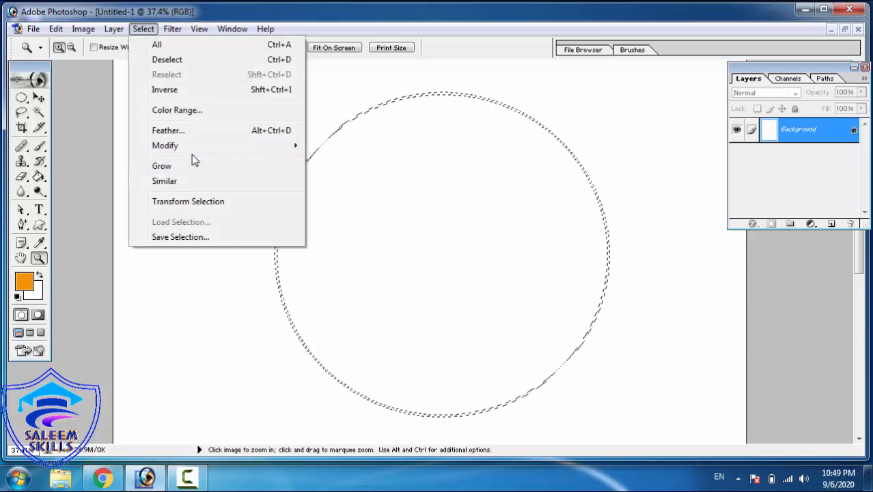
mouse_move(226, 149)
left_click(340, 146)
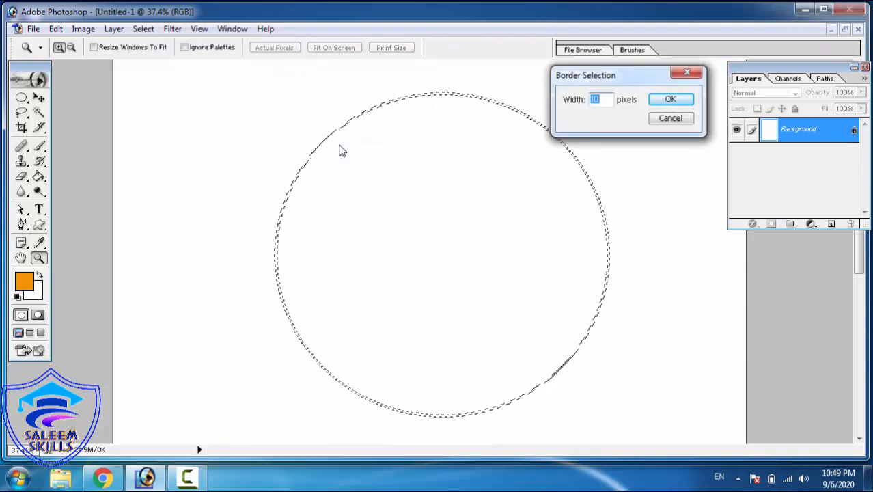
type("30")
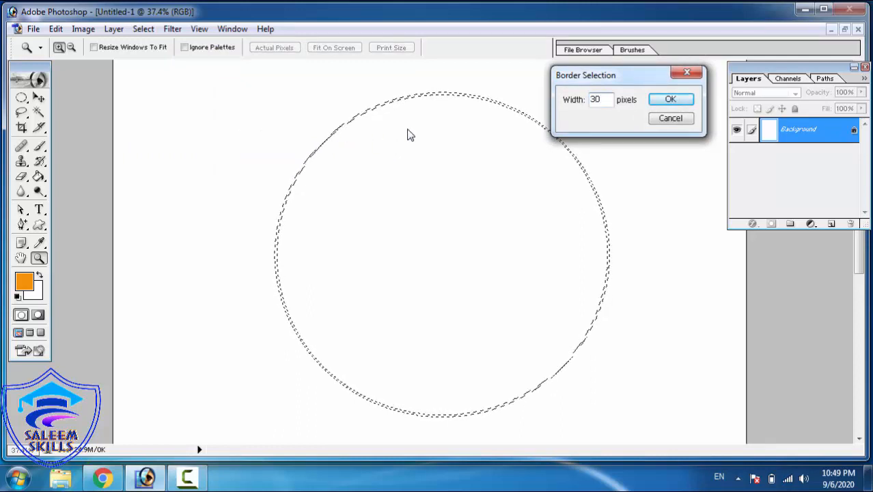
left_click(669, 100)
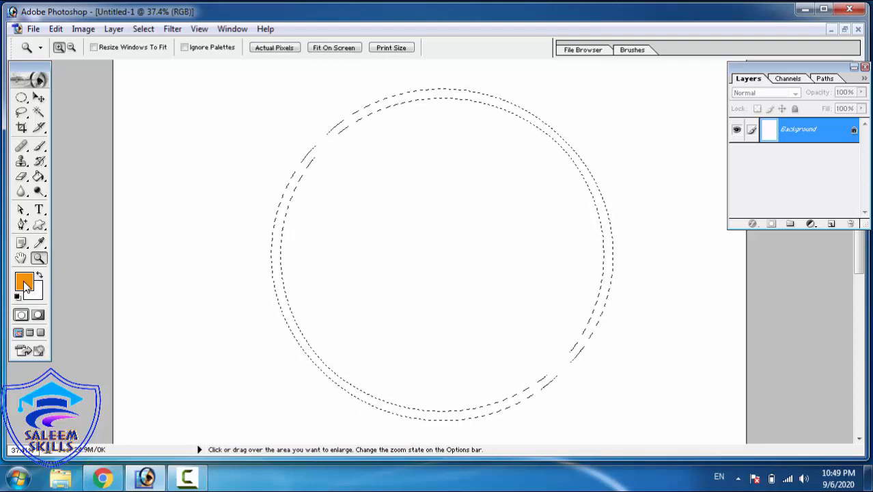
Step: Set the foreground color to dark orange CB7B06 and fill the ring-shaped border selection with it
left_click(24, 283)
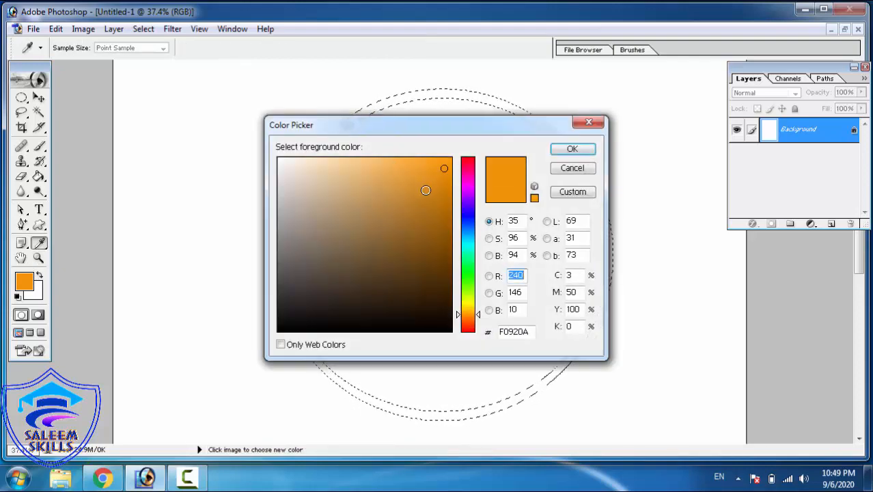
left_click_drag(441, 204, 446, 193)
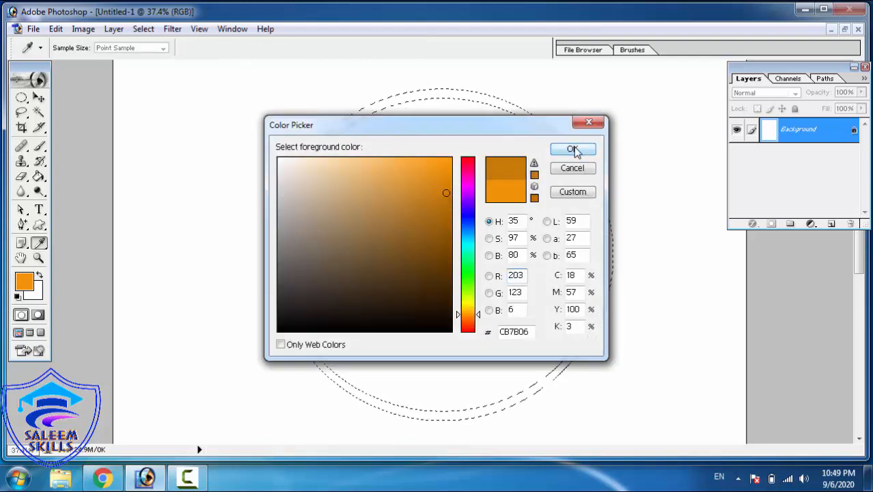
left_click(569, 150)
key("z")
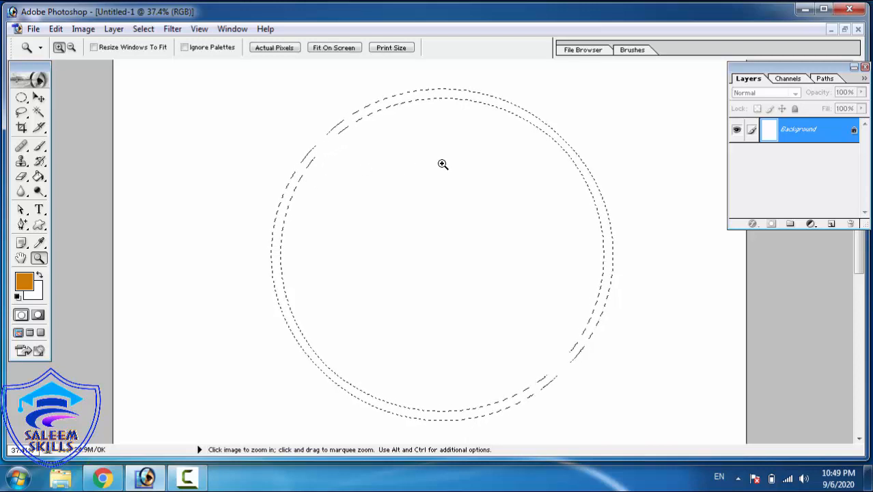
key("alt")
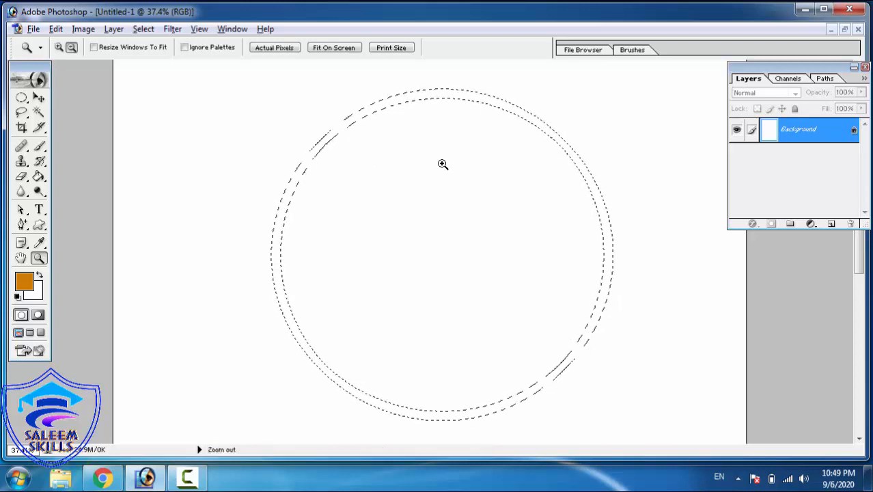
key("alt+BackSpace")
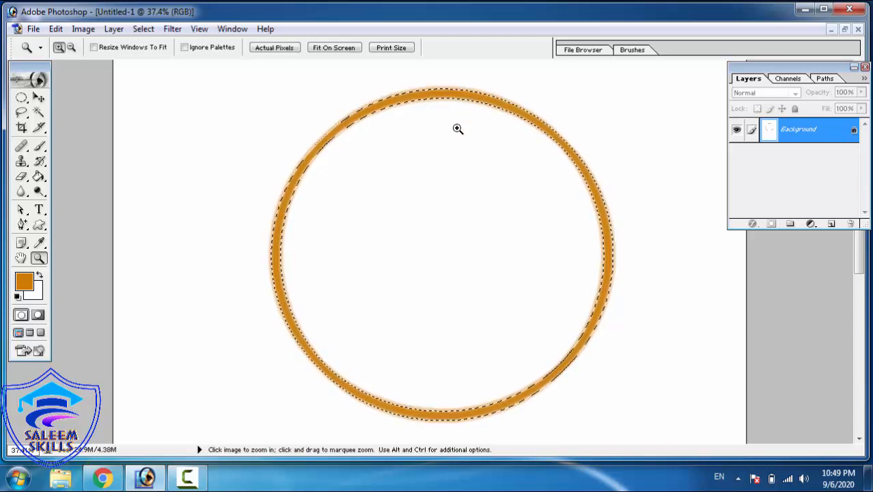
Step: Change the foreground color to dark blue 000795
left_click_drag(458, 129, 563, 62)
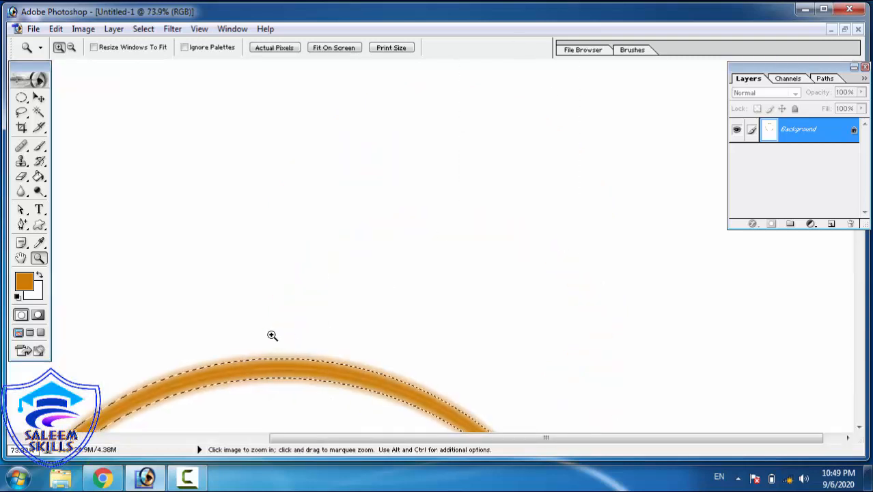
left_click(24, 281)
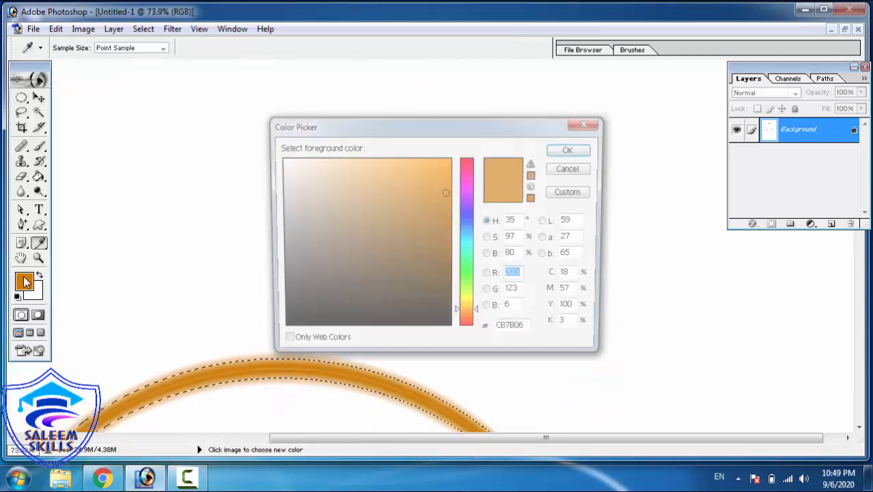
left_click(470, 217)
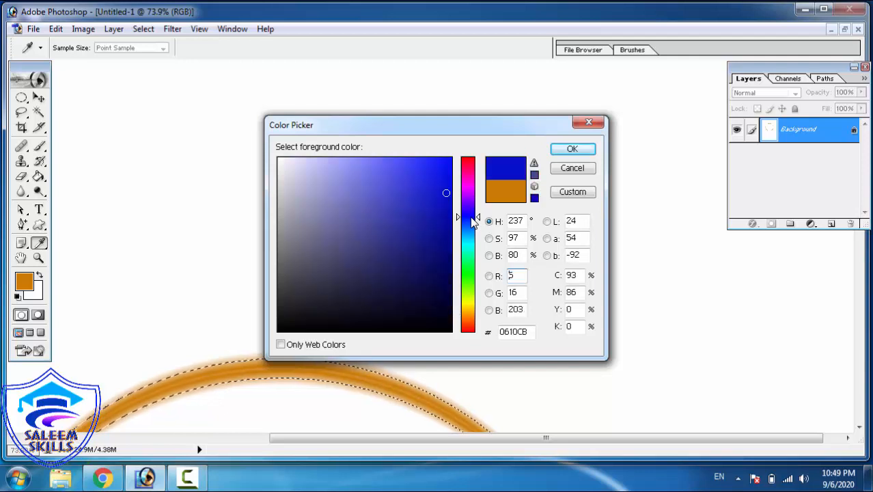
mouse_move(443, 197)
left_mouse_down()
mouse_move(456, 235)
mouse_move(463, 230)
left_mouse_up()
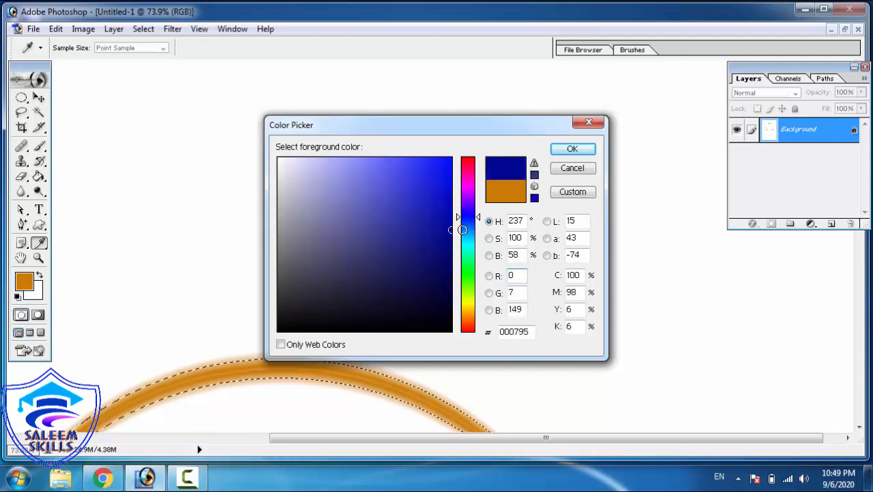
left_click(584, 149)
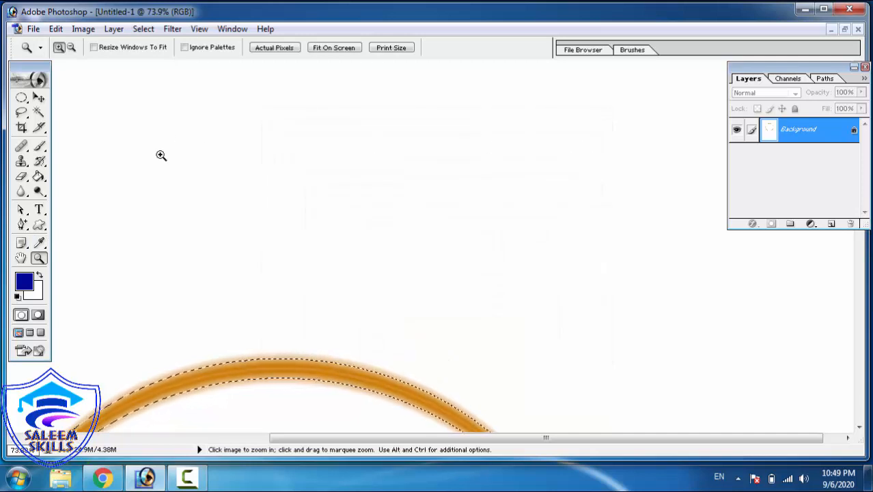
Step: Fill the ring-shaped border selection on the orange circle twice with the dark blue foreground color using the Paint Bucket
left_click(39, 178)
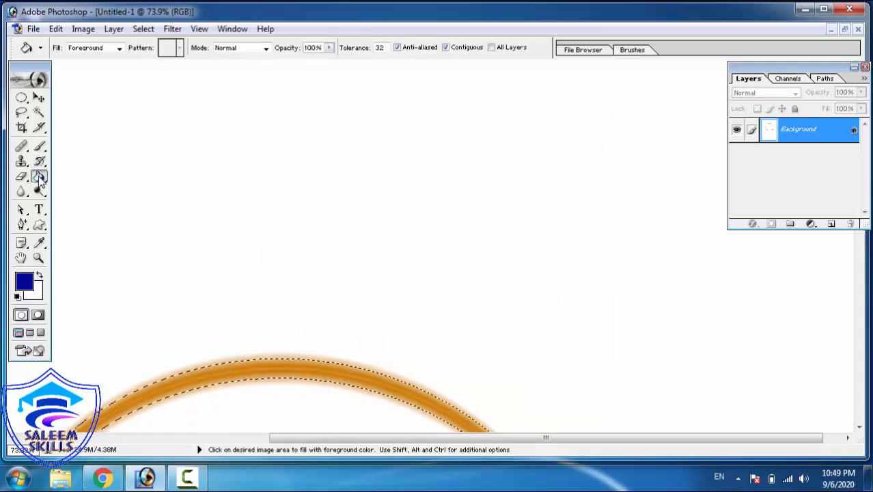
left_click(236, 369)
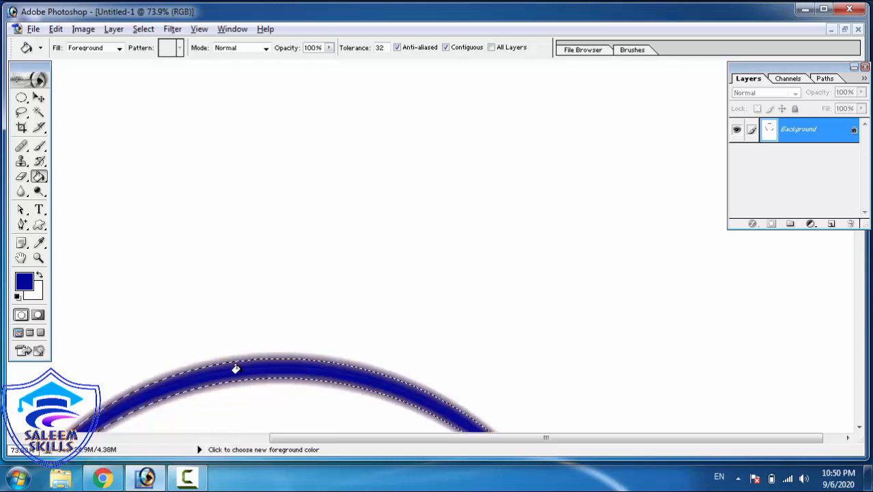
left_click(236, 369)
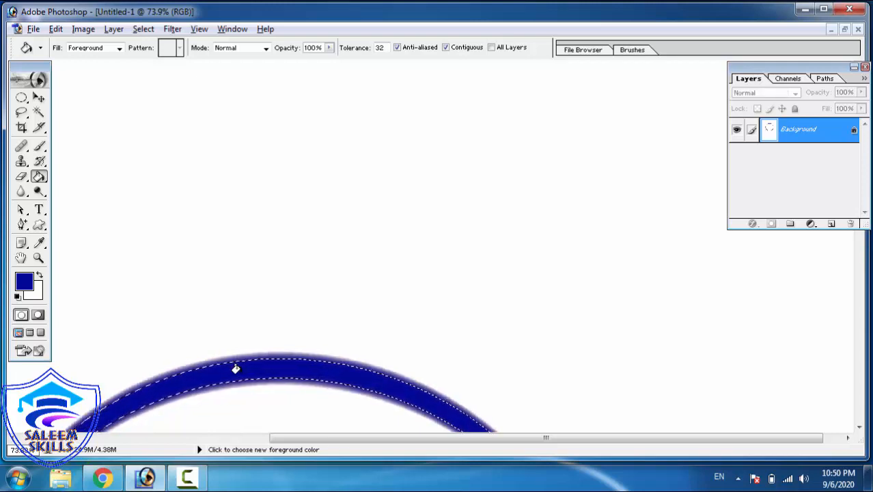
right_click(349, 238)
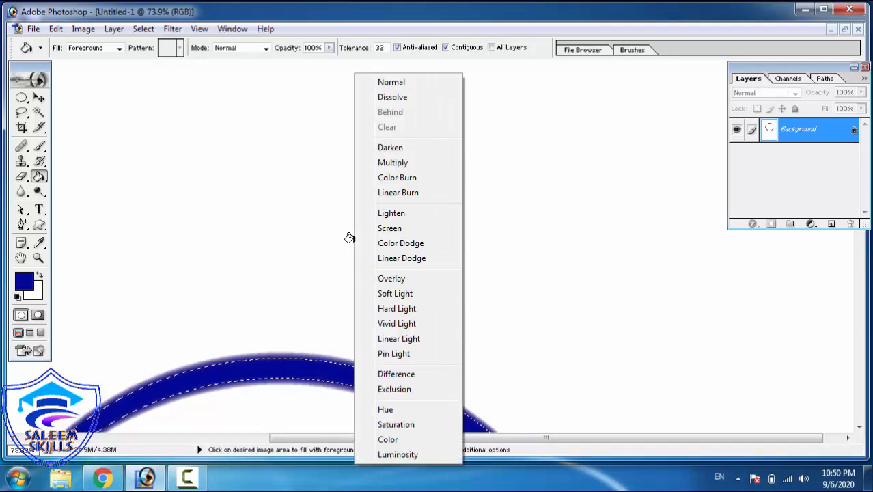
left_click(350, 238)
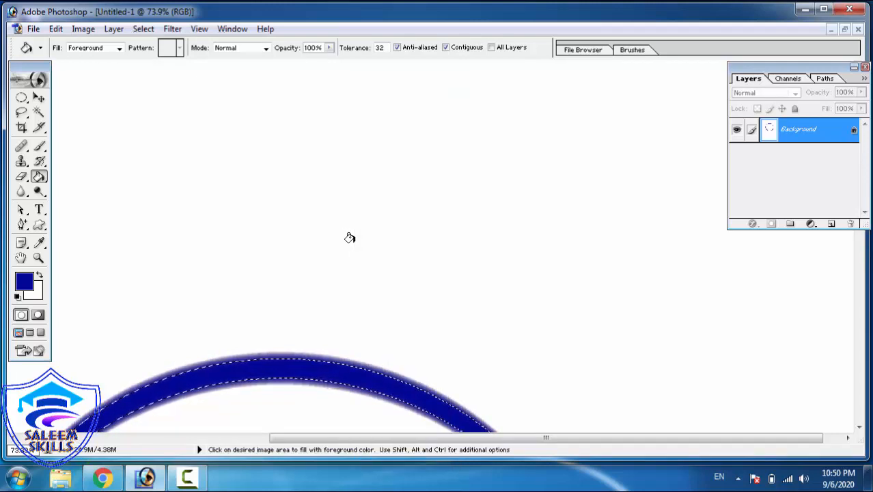
left_click(38, 258)
right_click(206, 220)
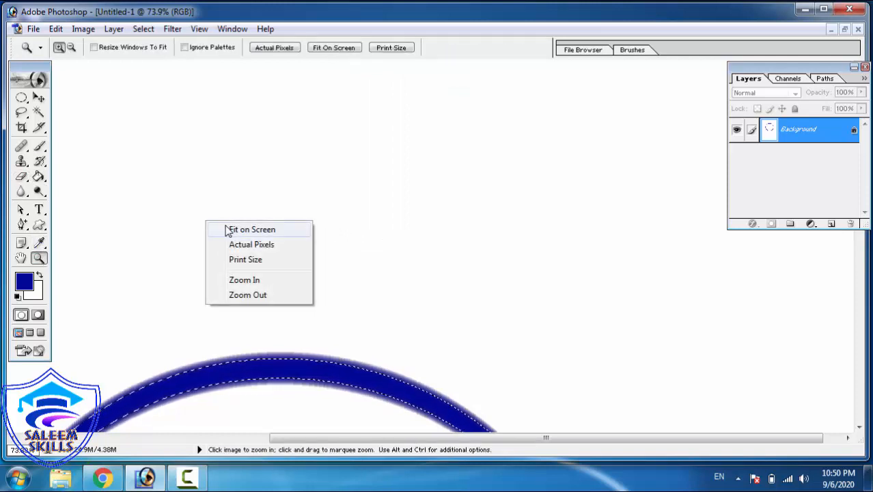
left_click(230, 231)
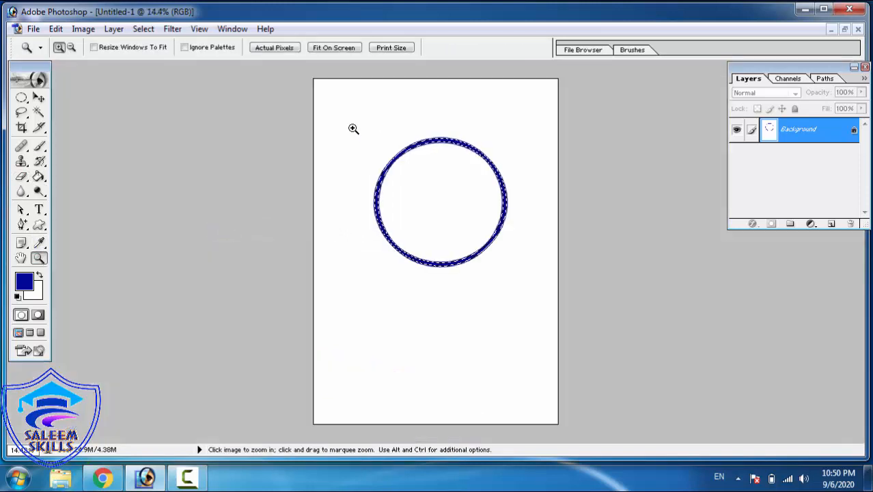
left_click_drag(352, 129, 525, 264)
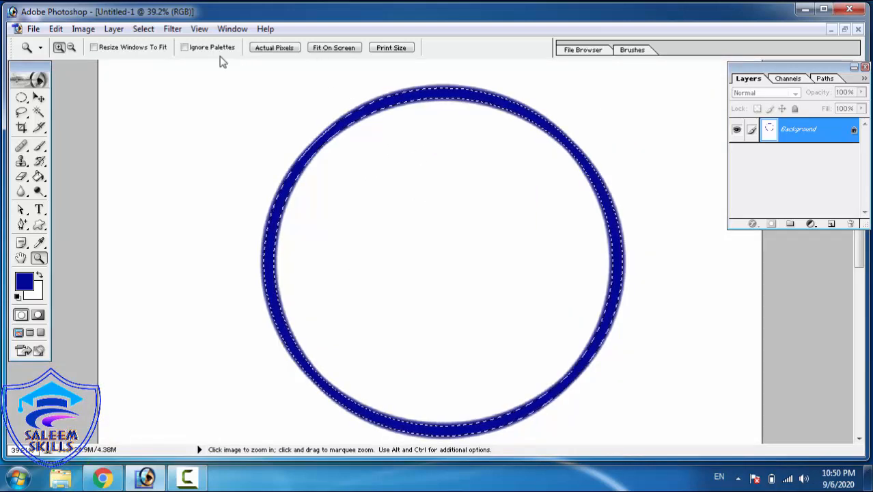
left_click(167, 30)
mouse_move(145, 30)
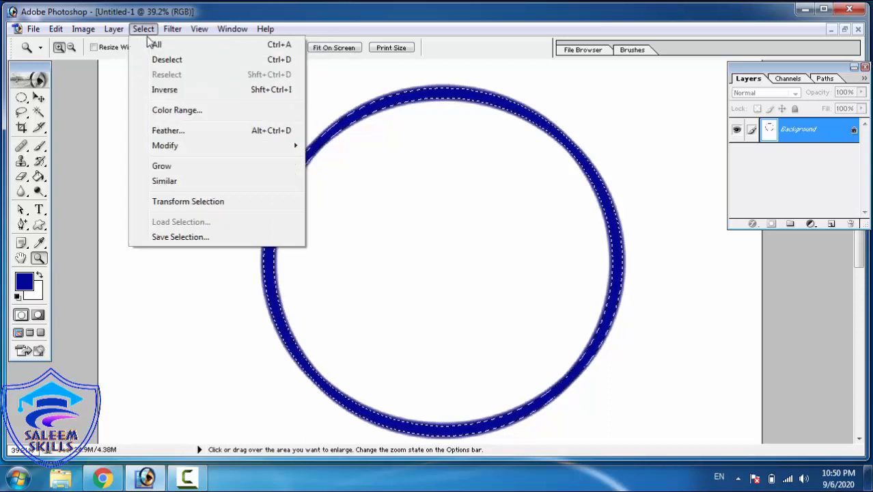
mouse_move(172, 148)
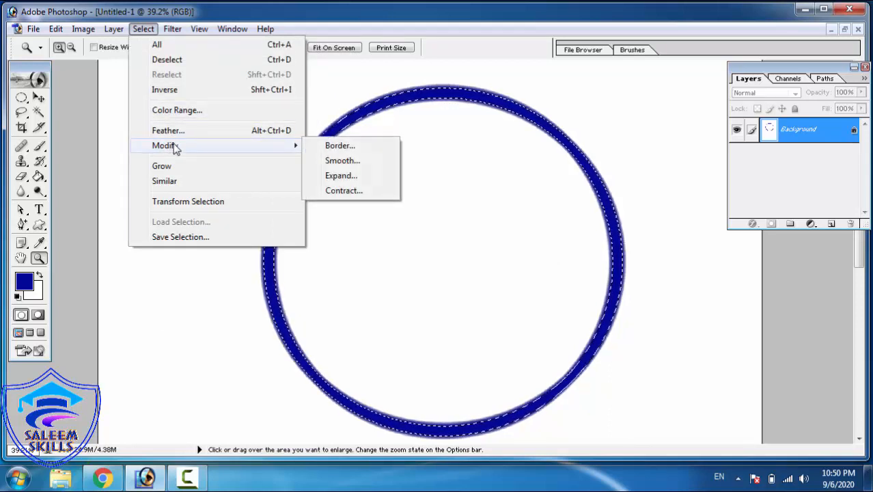
left_click(347, 164)
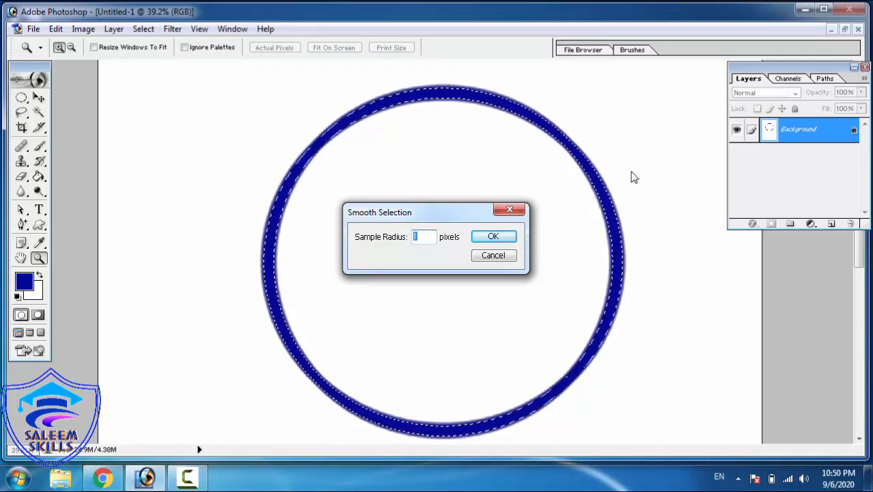
left_click(510, 258)
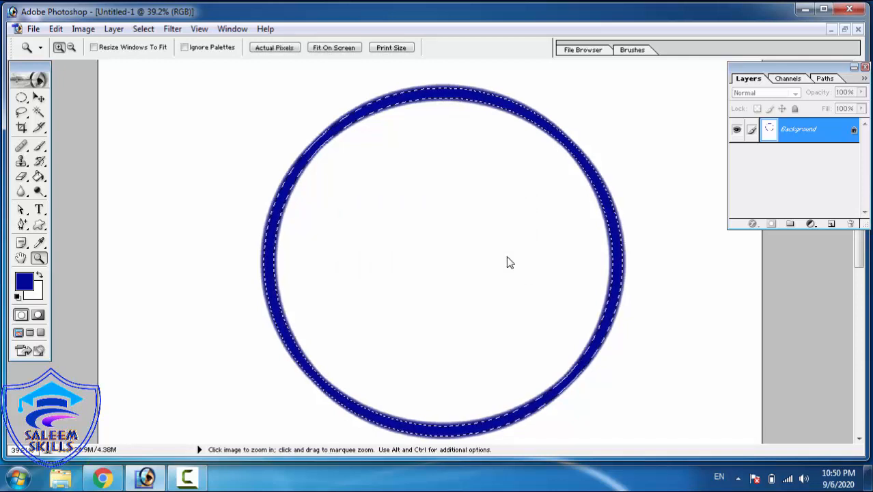
Step: Create a new A4 RGB document at 300 pixels/inch with white contents and show it maximized and fitted on screen
left_click(32, 29)
left_click(73, 46)
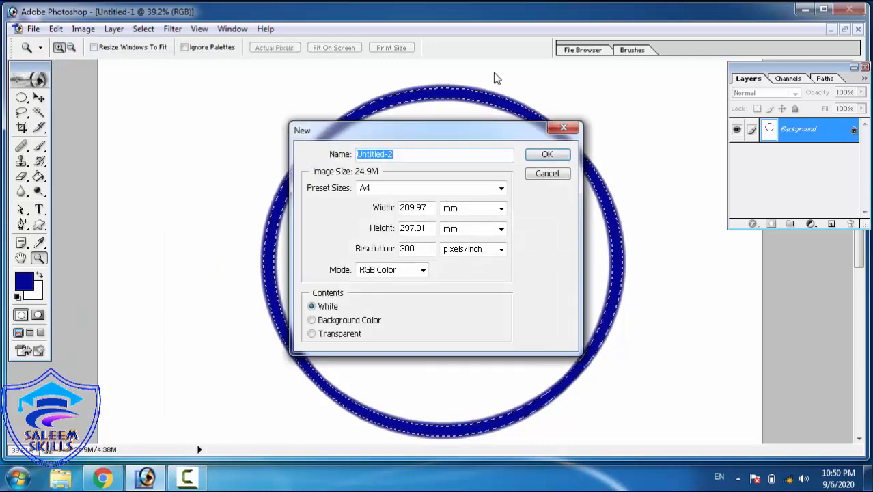
left_click(540, 156)
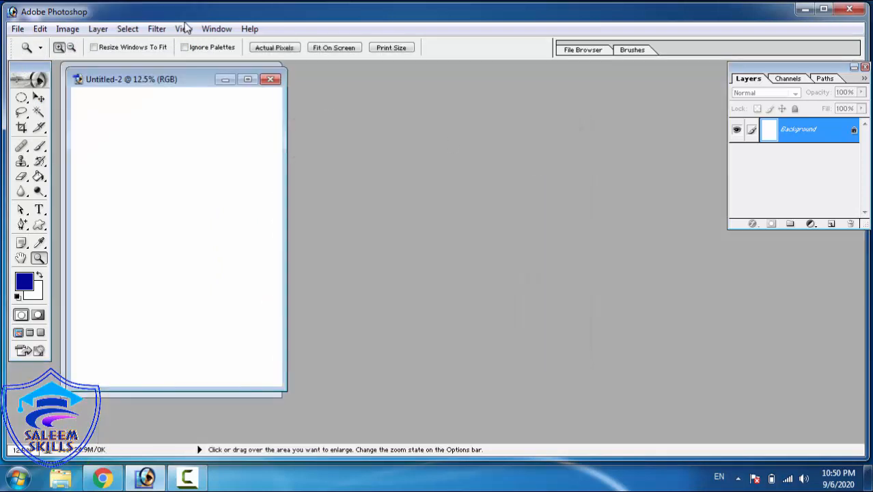
left_click(248, 80)
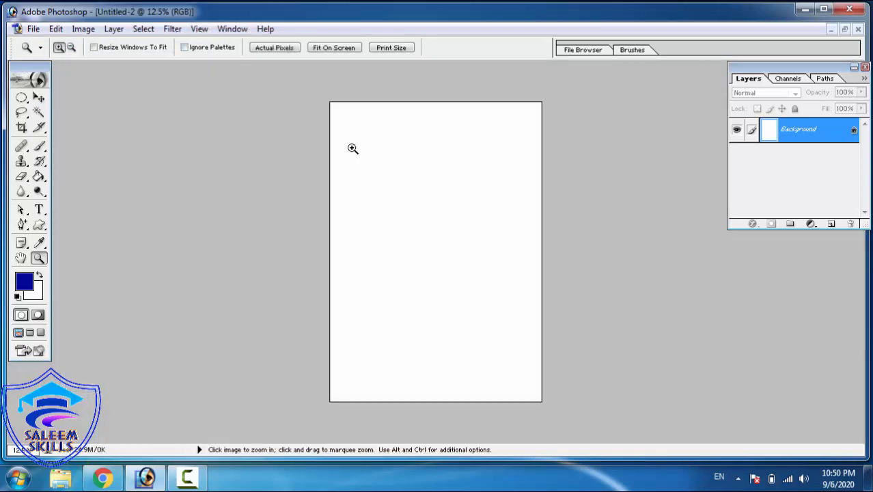
left_click(325, 149)
right_click(325, 149)
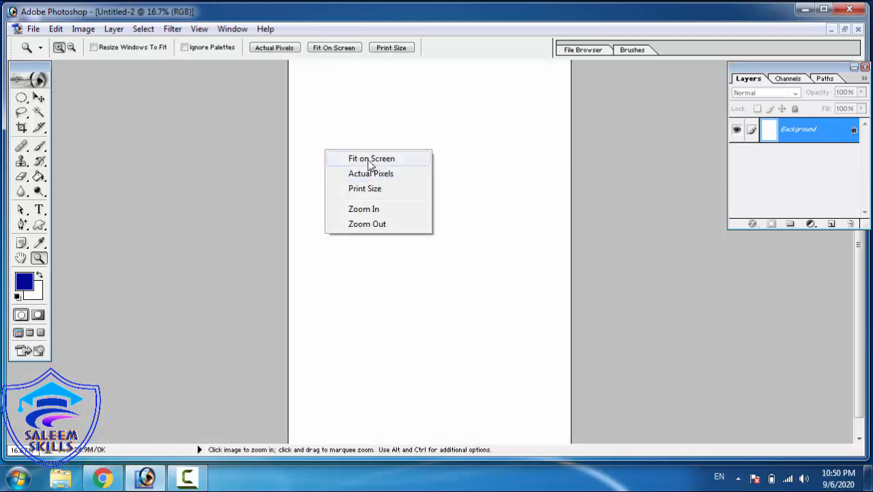
left_click(367, 159)
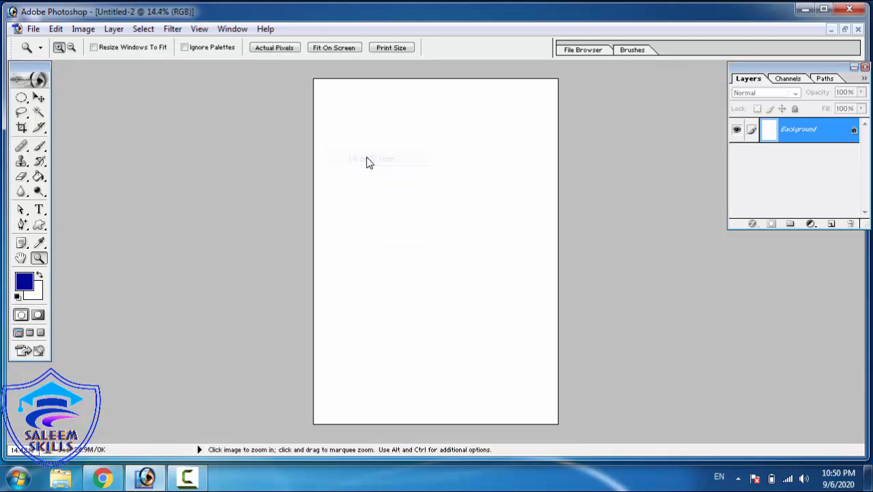
Step: Draw a circular selection with the Elliptical Marquee on the upper middle of the blank page
left_click(21, 99)
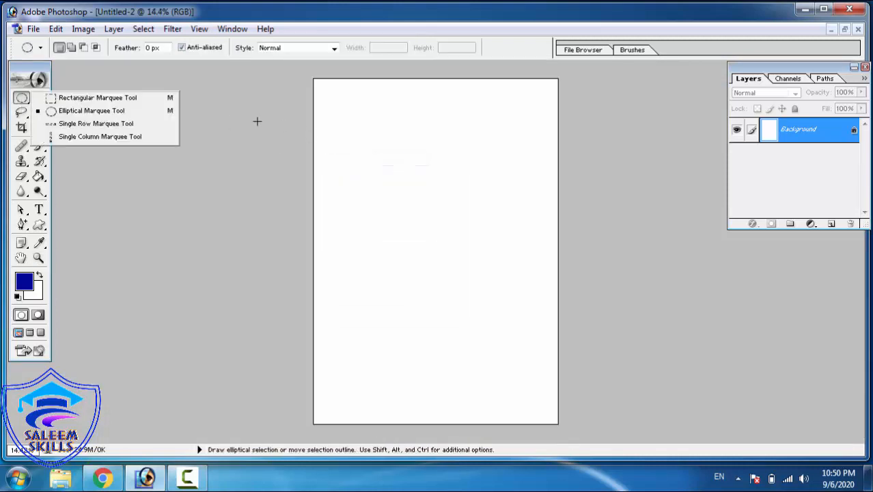
left_click(88, 114)
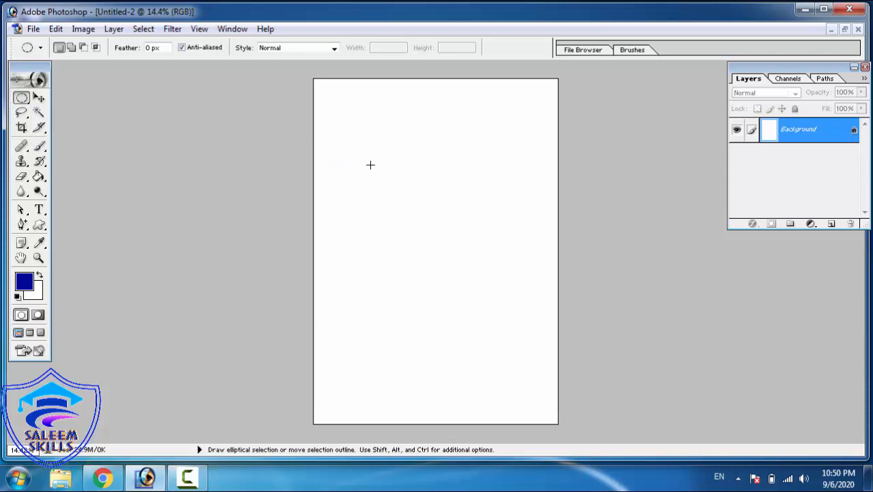
left_click_drag(455, 261, 491, 283)
Step: Turn the circular selection in the new document into a border selection with a width of 30 pixels
key("z")
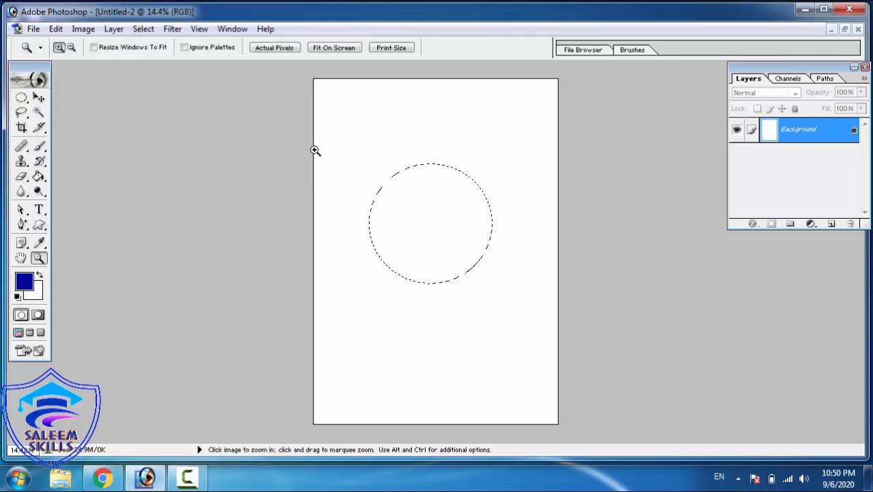
left_click_drag(315, 150, 550, 290)
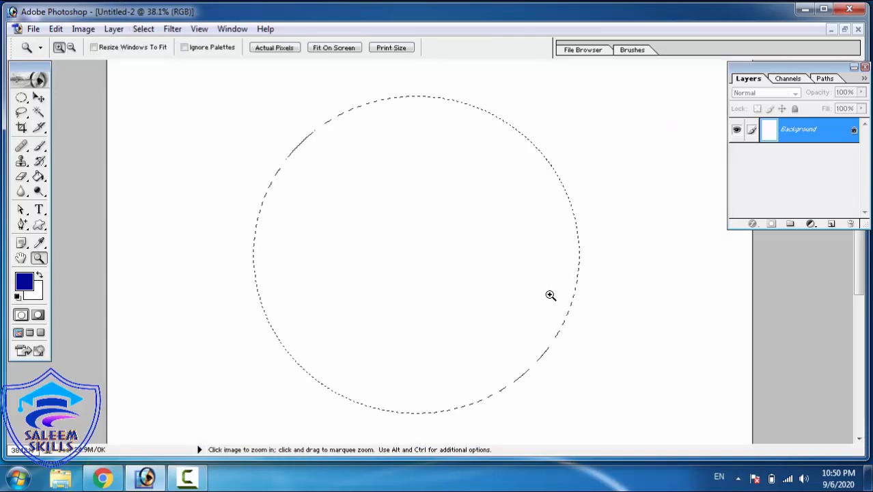
left_click(145, 29)
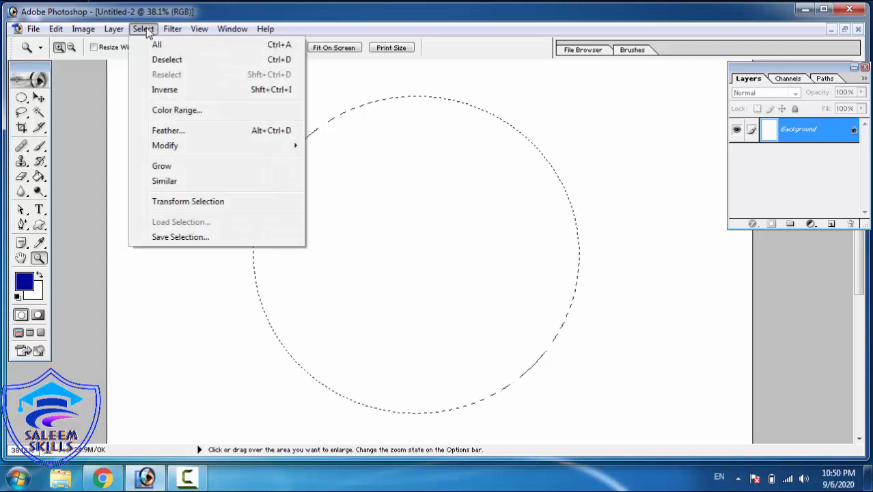
mouse_move(207, 146)
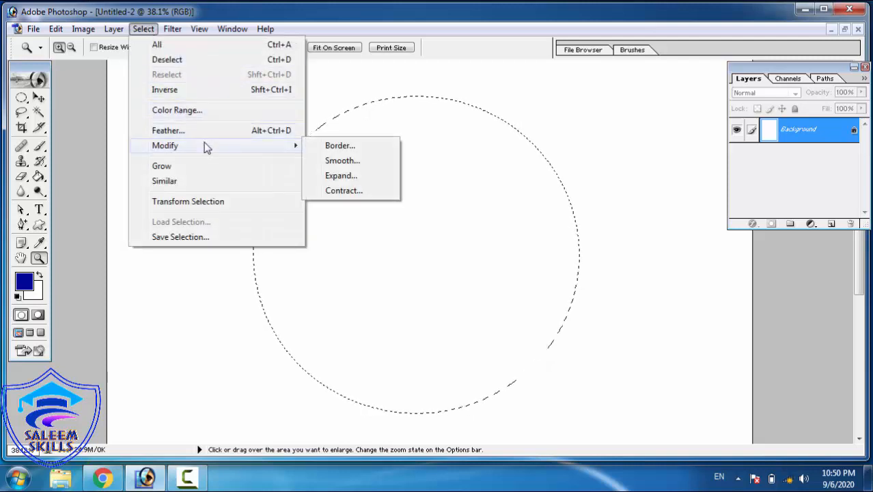
left_click(360, 152)
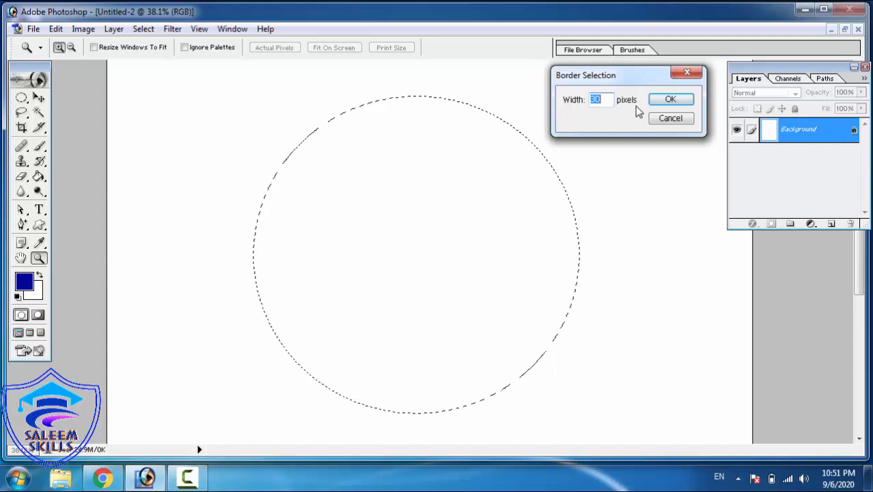
left_click(671, 100)
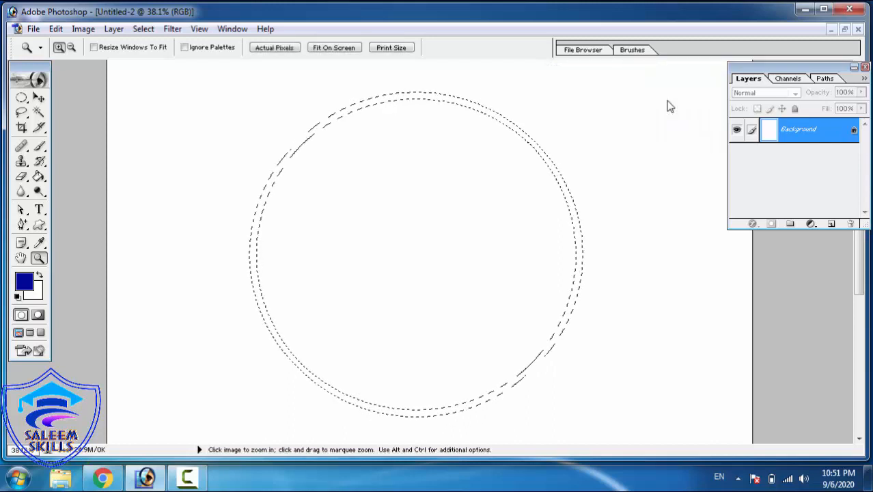
Step: Smooth the ring selection with a sample radius of 20 pixels
left_click(140, 31)
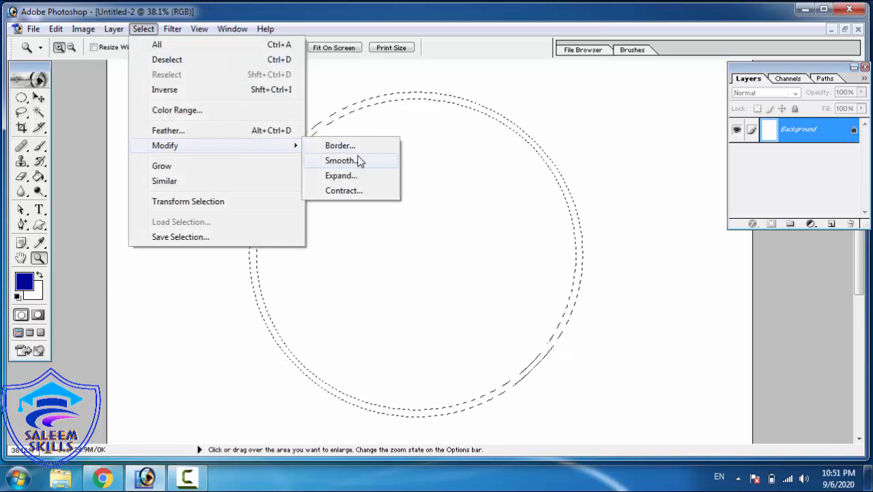
left_click(359, 160)
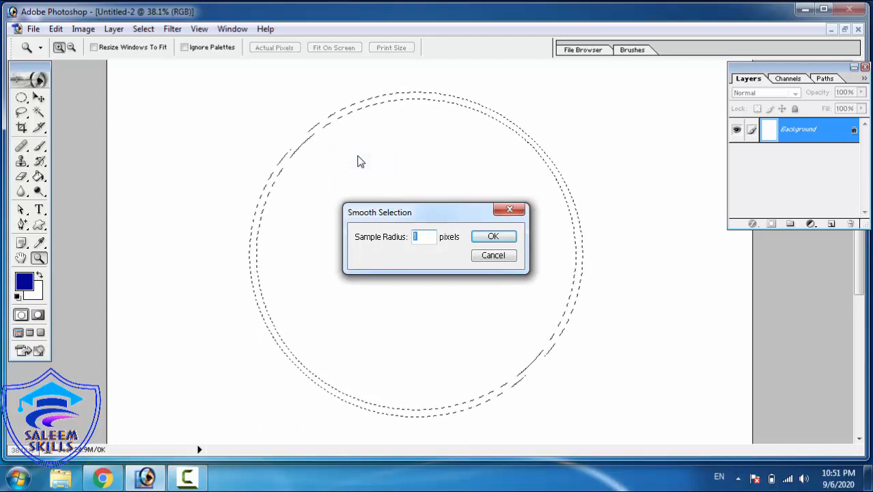
type("20")
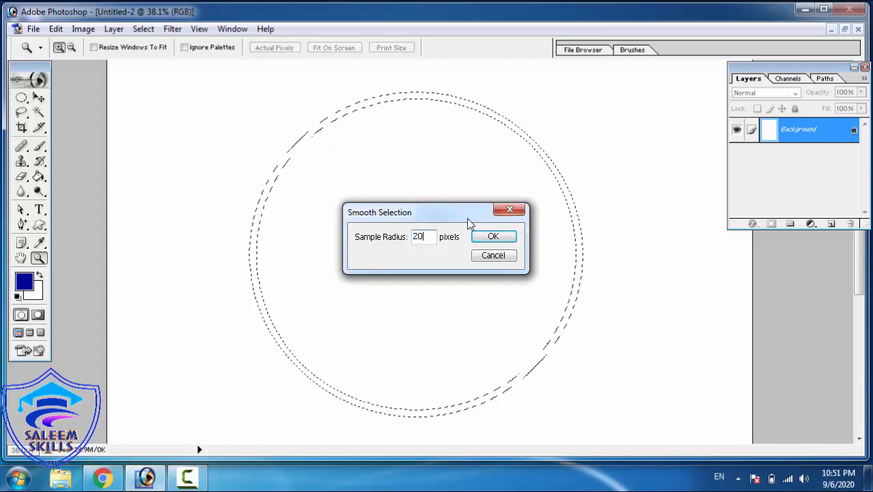
left_click(489, 236)
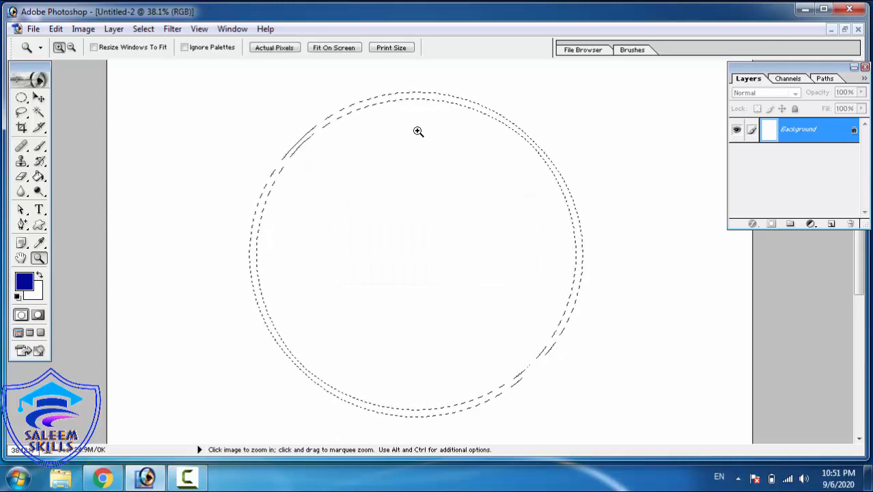
Step: Fill the smoothed ring selection with the dark blue foreground color, apply the fill a second time, and undo that second fill
key("alt")
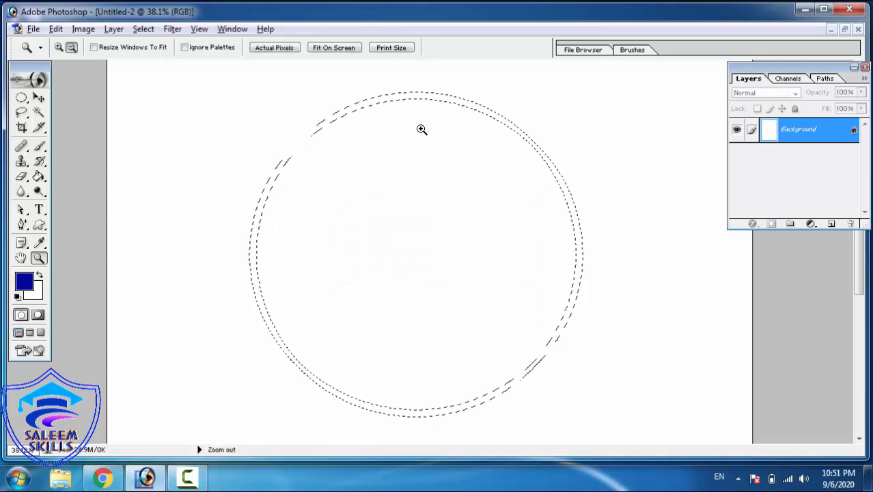
key("alt+BackSpace")
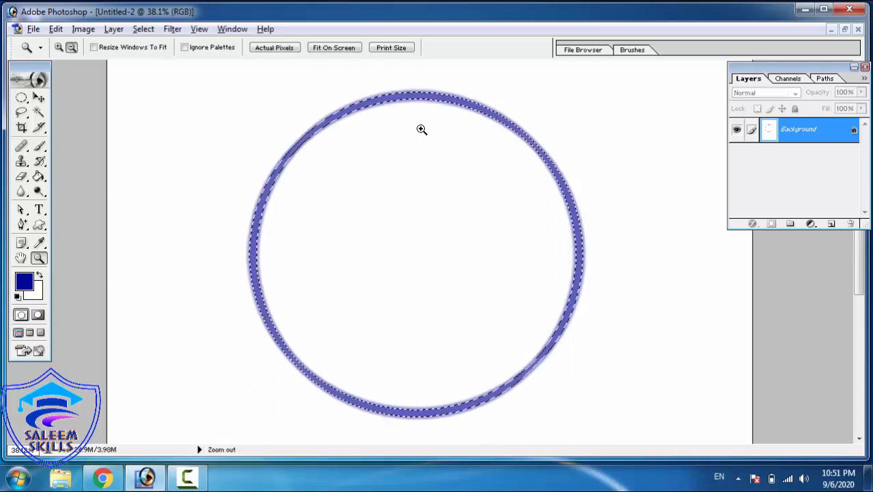
key("alt+BackSpace")
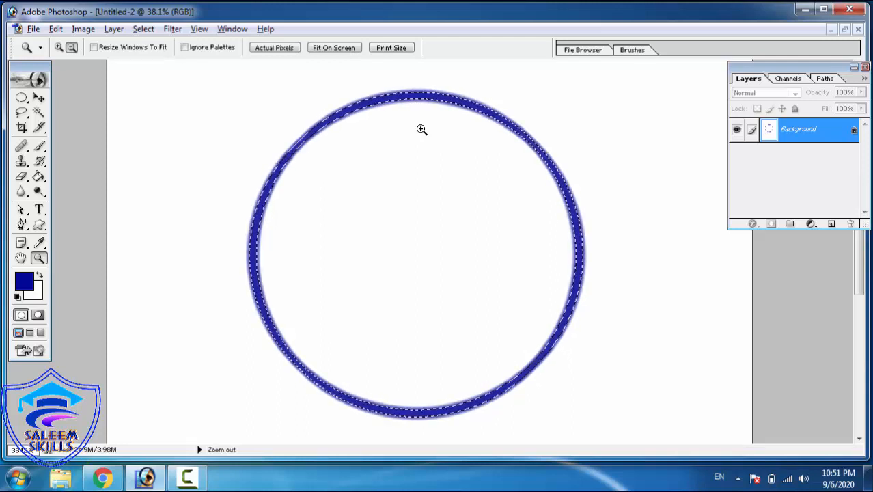
key("ctrl+z")
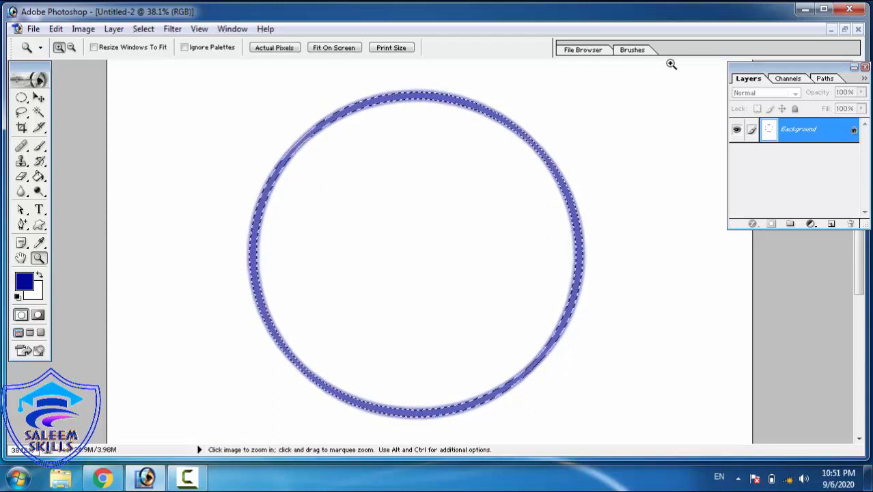
Step: Restore the new document to a floating window and place it beside the Untitled-1 window for comparison
left_click(845, 29)
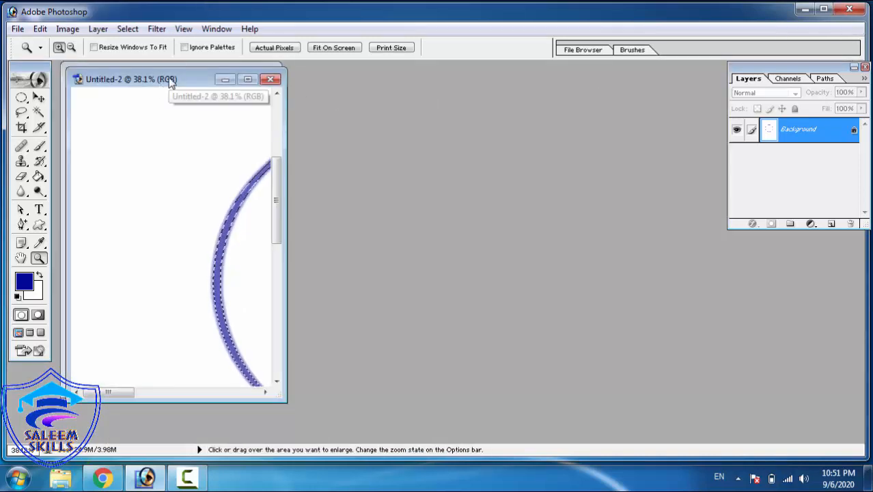
left_click_drag(188, 82, 434, 78)
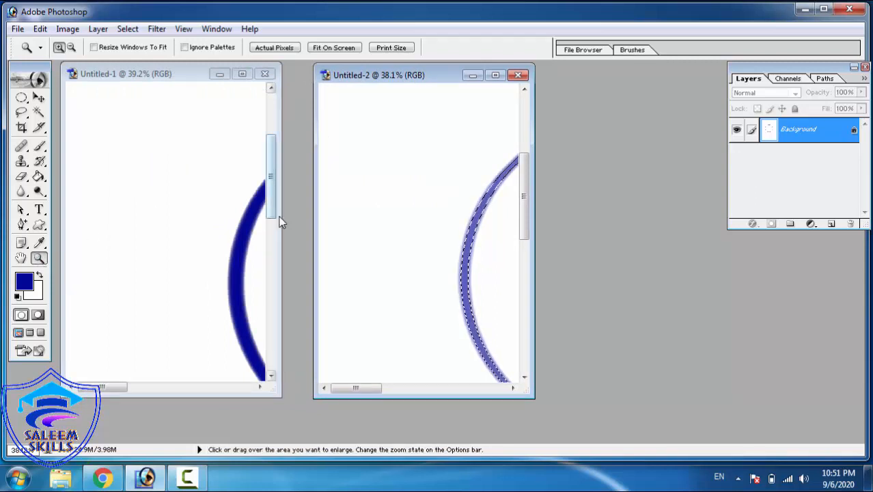
Step: Fit the Untitled-2 and Untitled-1 documents on screen, then enlarge the Untitled-1 ring to examine its border
right_click(412, 212)
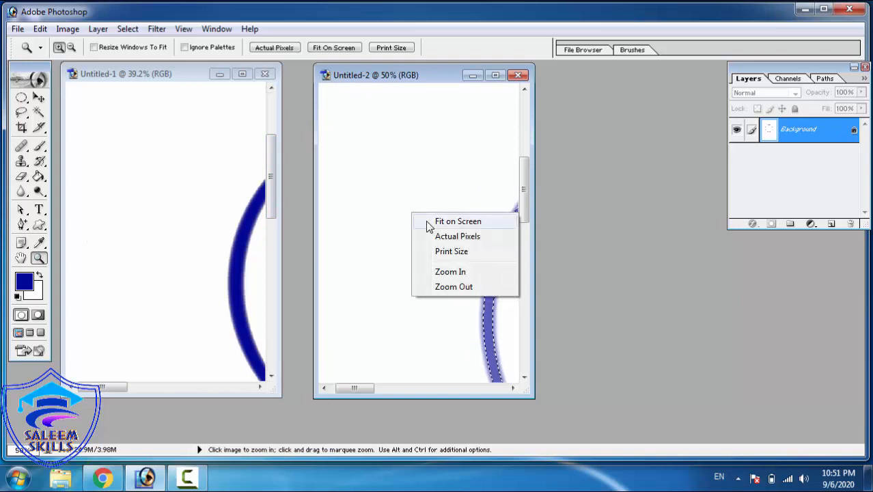
left_click(427, 225)
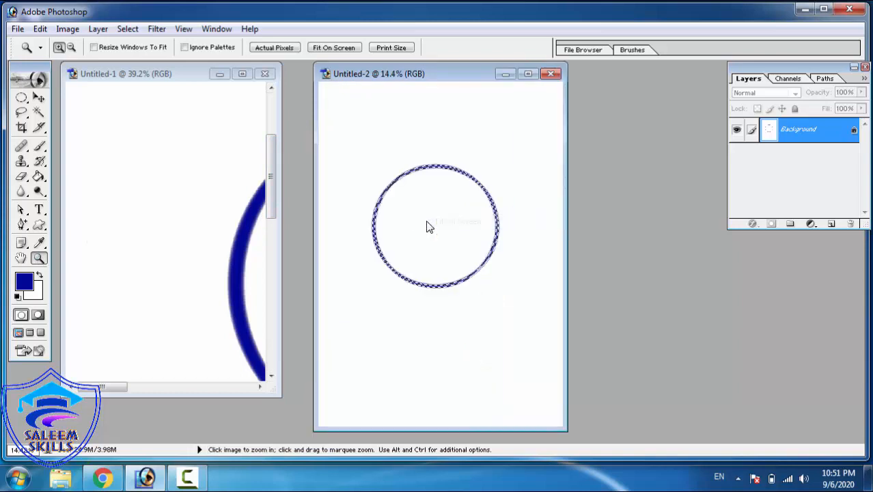
left_click(220, 197)
right_click(220, 197)
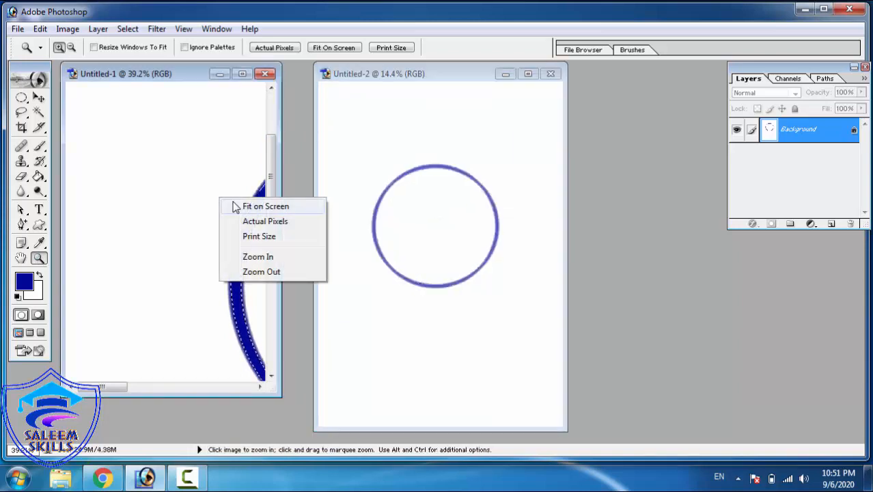
left_click(234, 203)
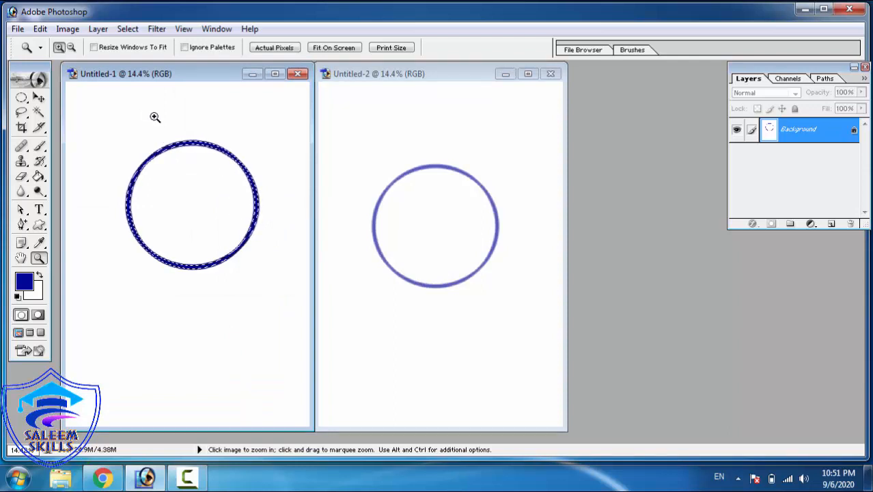
left_click_drag(187, 127, 278, 287)
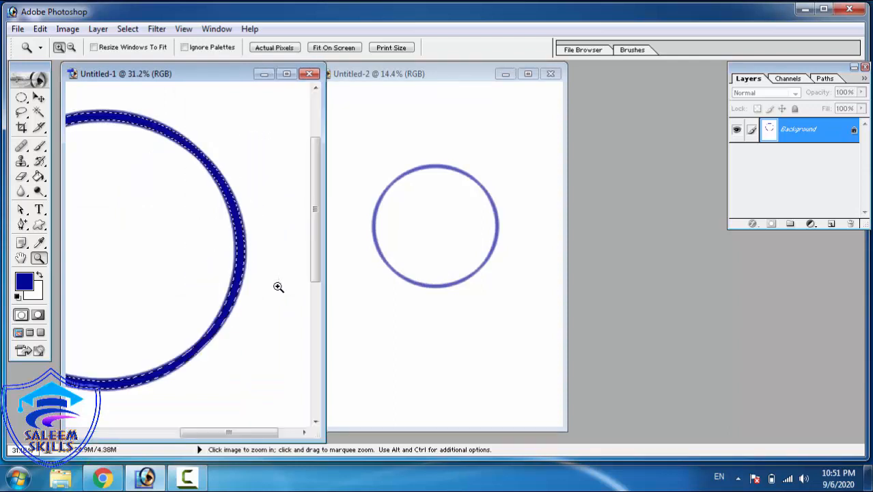
Step: Deselect the smoothed ring selection in Untitled-2
left_click(353, 121)
left_click_drag(352, 122, 448, 325)
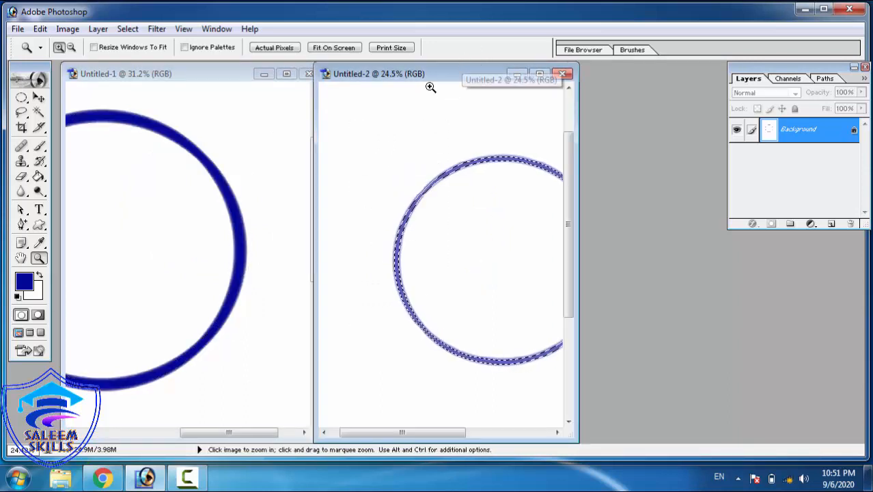
left_click(131, 28)
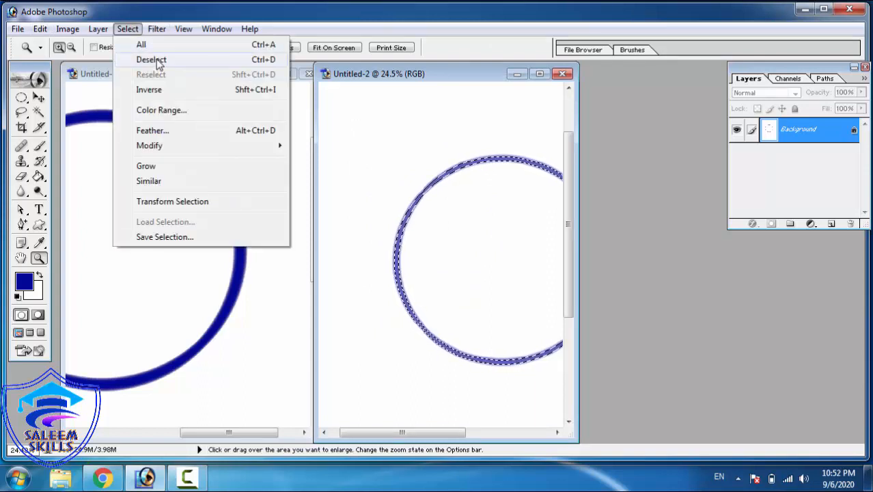
left_click(157, 61)
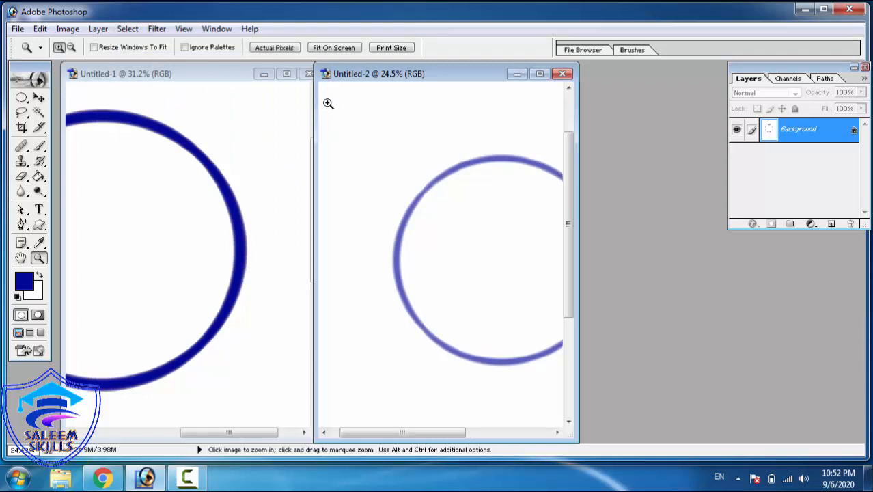
Step: Examine the edges of the rings in Untitled-2 and Untitled-1 at high magnification to compare their softness
left_click(464, 220)
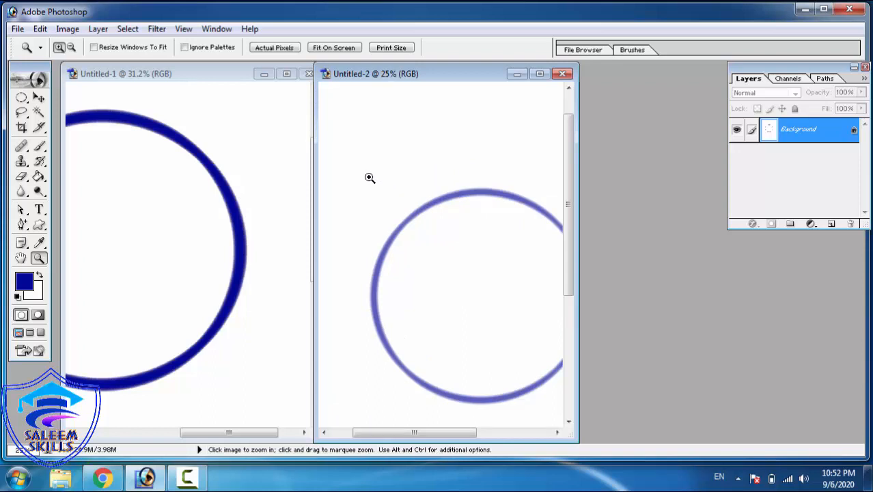
left_click_drag(481, 262, 484, 266)
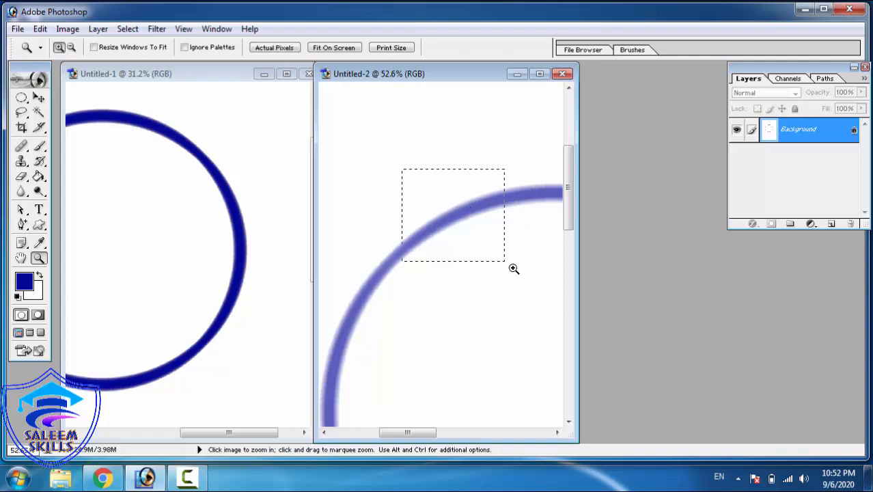
left_click_drag(514, 269, 526, 280)
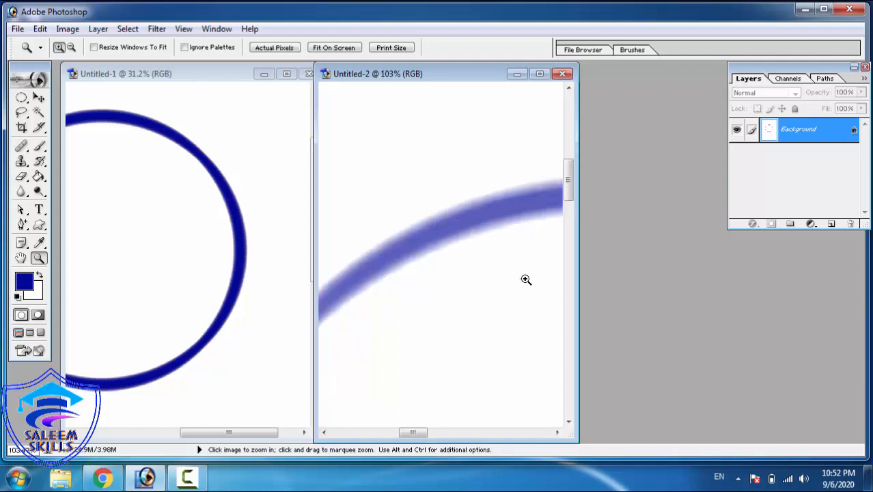
left_click(135, 169)
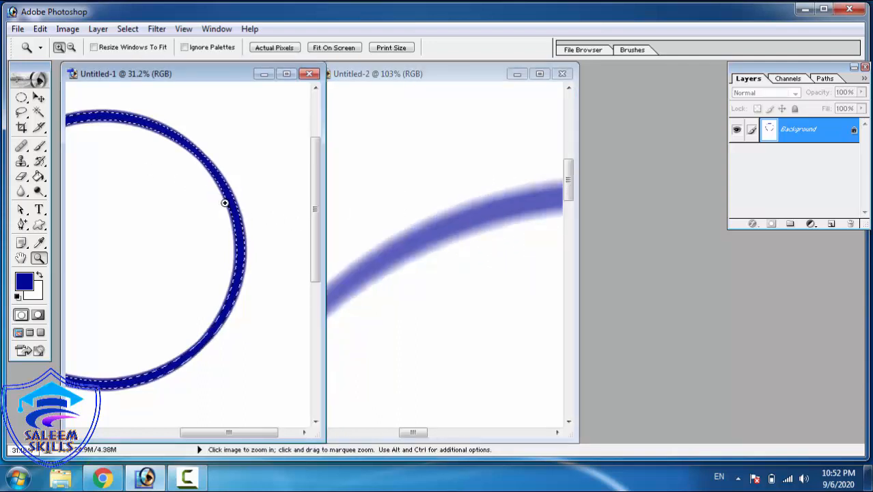
left_click_drag(192, 188, 295, 234)
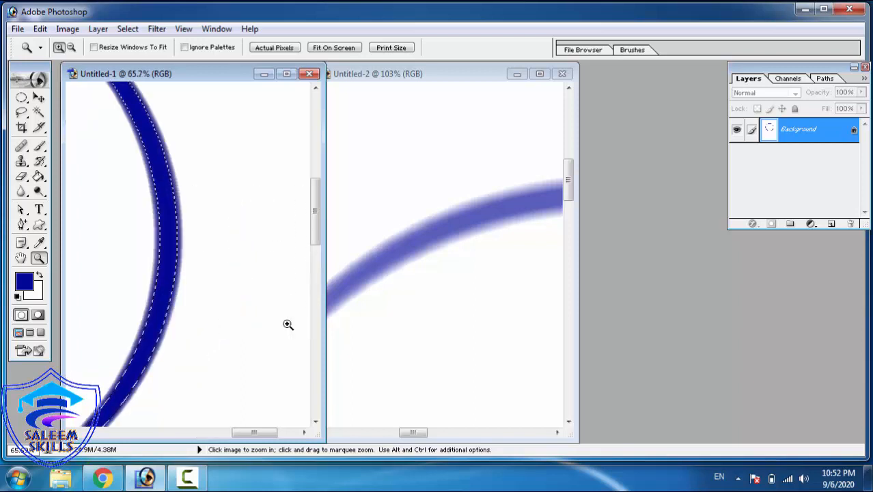
left_click_drag(204, 256, 249, 293)
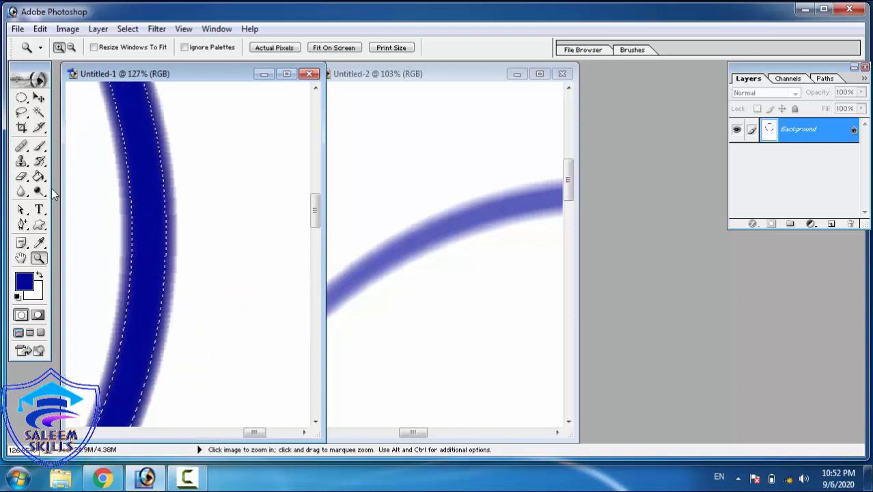
left_click_drag(141, 214, 234, 247)
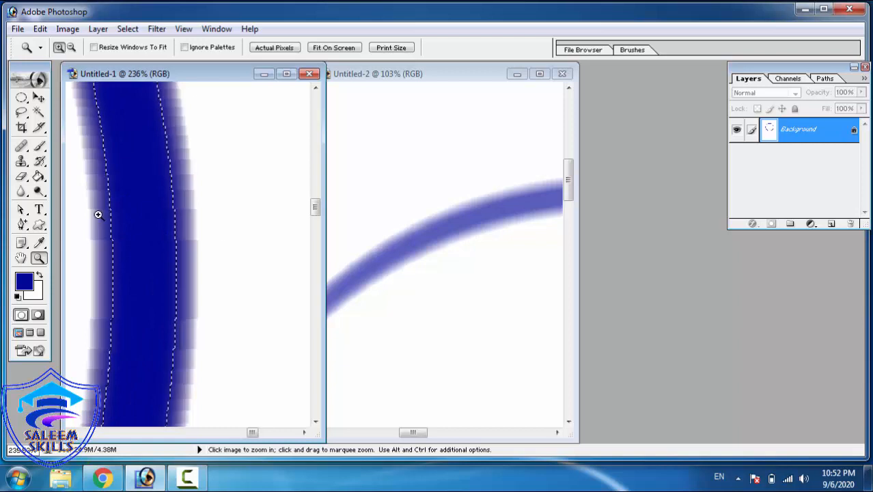
left_click(354, 211)
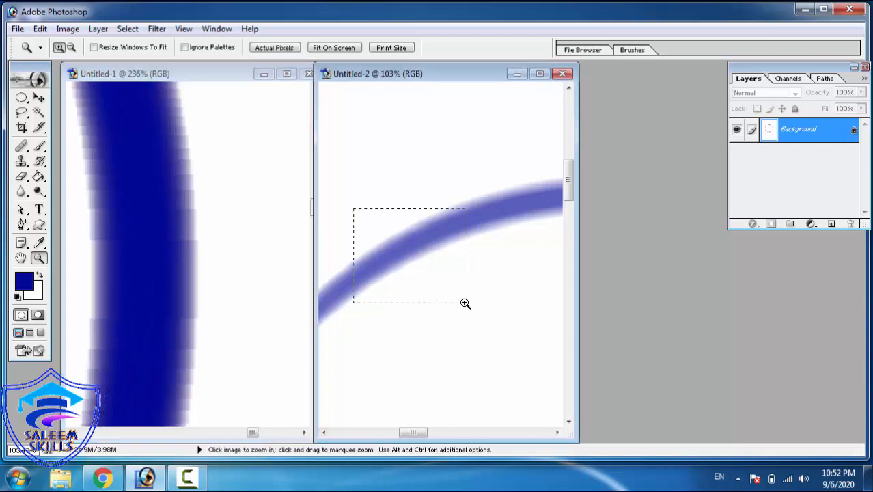
left_click_drag(465, 303, 465, 302)
Step: Fit both documents on screen and deselect the ring selection in Untitled-1
right_click(428, 222)
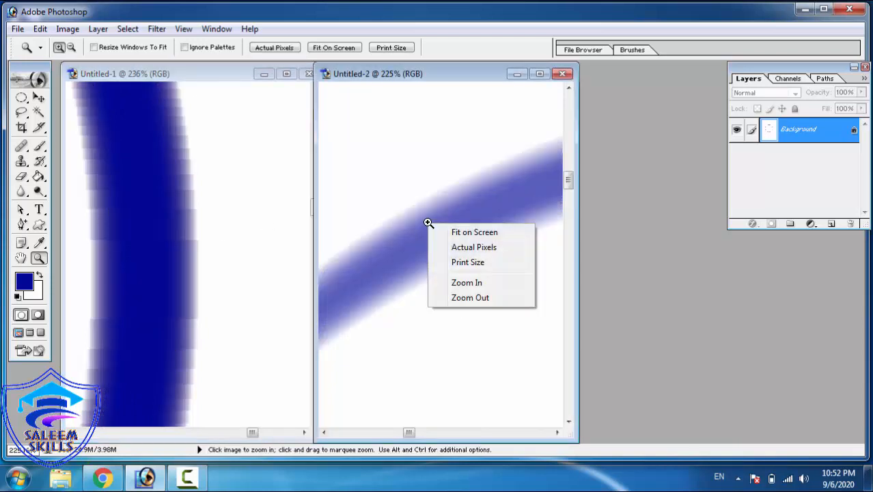
left_click(458, 231)
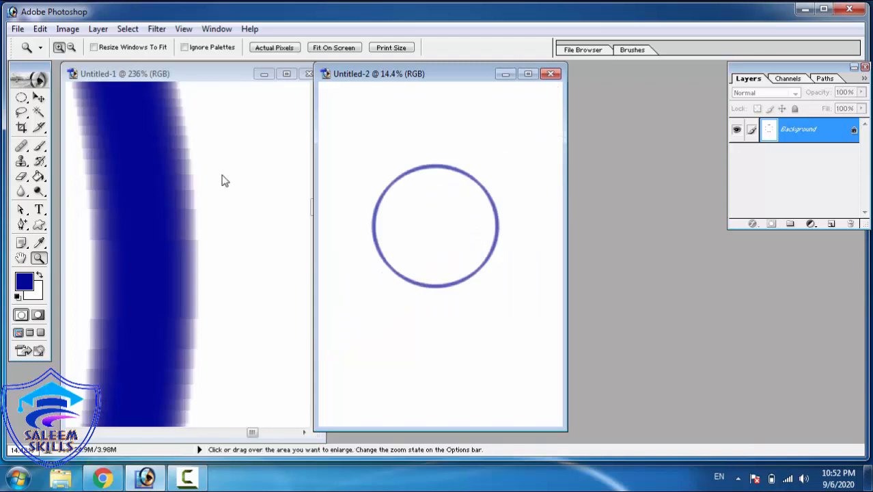
right_click(162, 179)
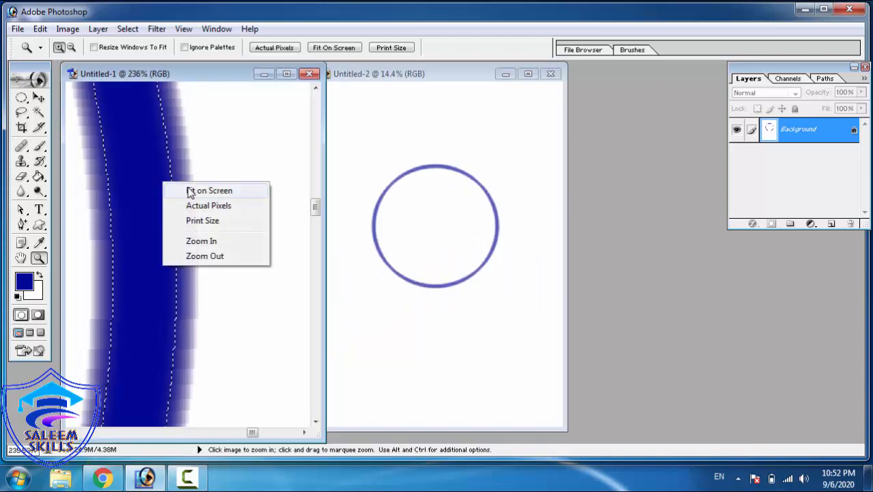
left_click(190, 191)
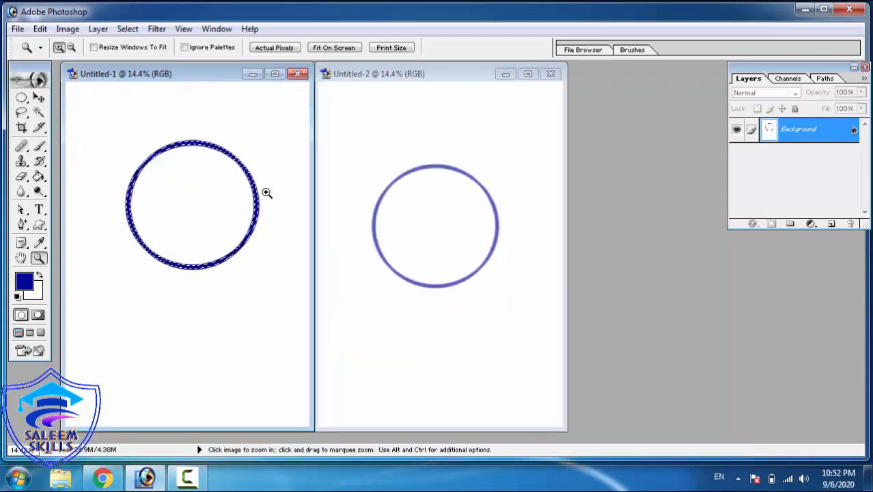
key("ctrl+d")
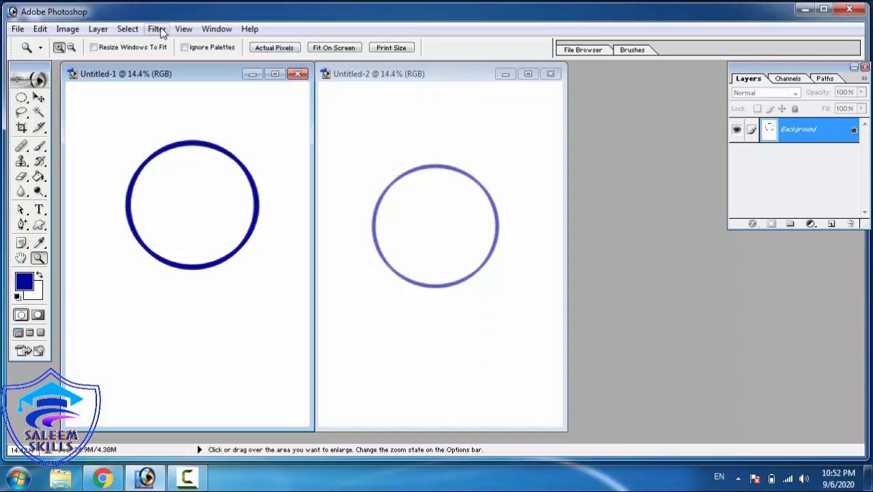
left_click(140, 28)
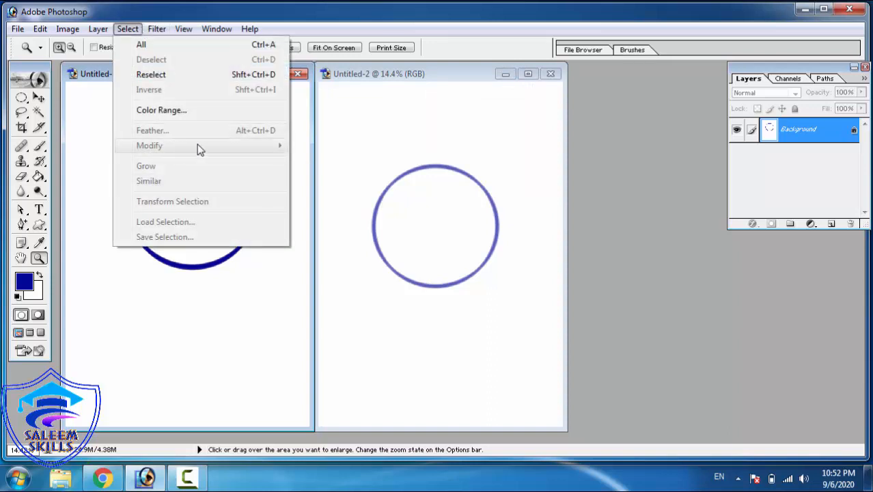
left_click(390, 147)
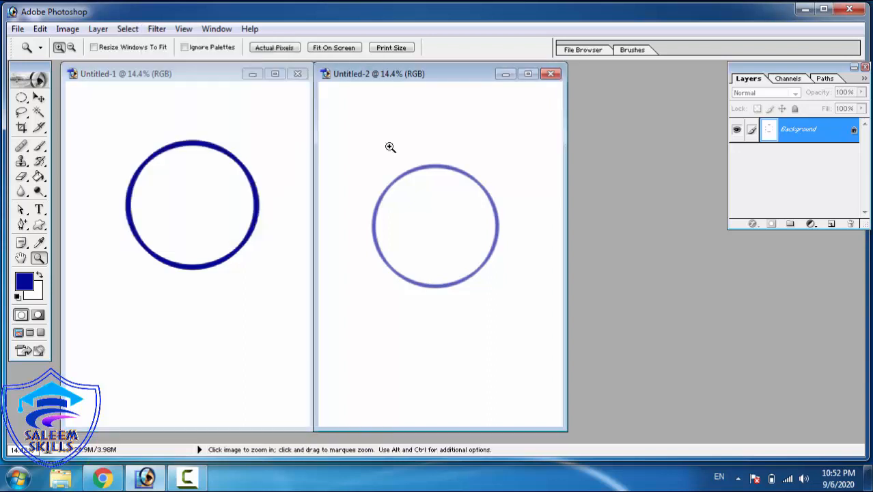
Step: Maximize the Untitled-1 document and enlarge the view around its ring
left_click(197, 143)
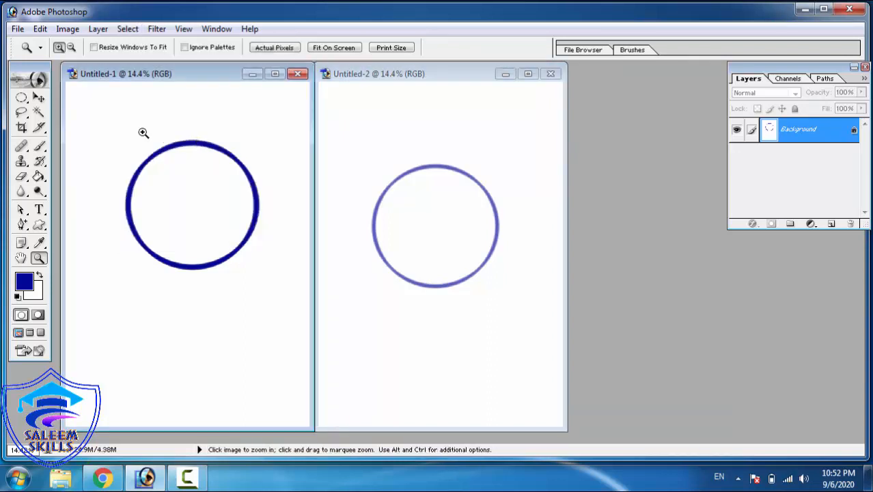
left_click(275, 74)
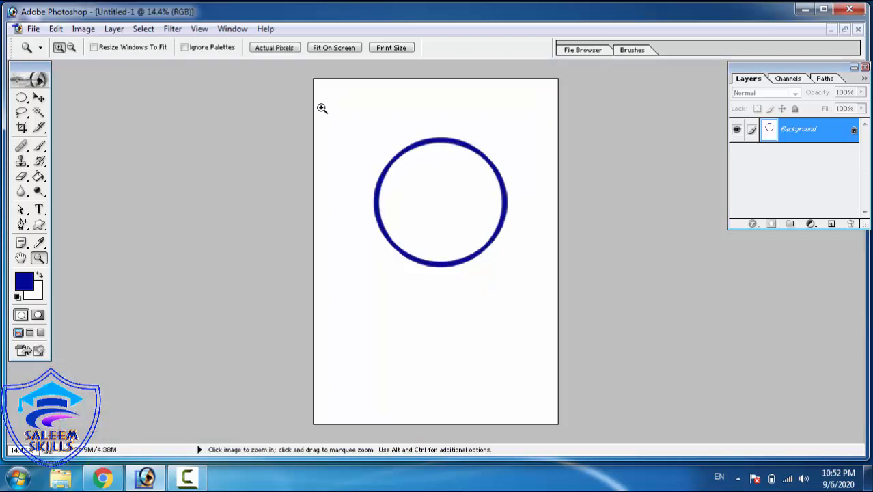
left_click_drag(322, 108, 550, 336)
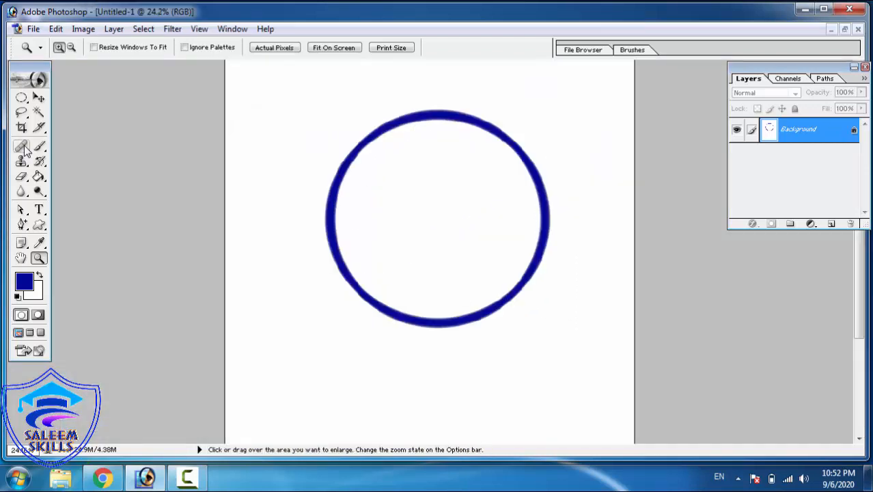
Step: Show the available variants of the Marquee tool and of the Lasso tool
left_click(21, 100)
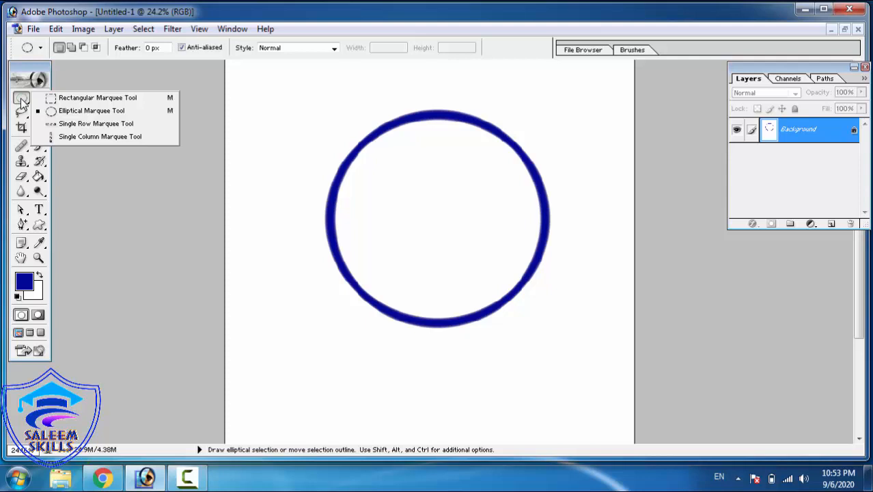
left_click(23, 103)
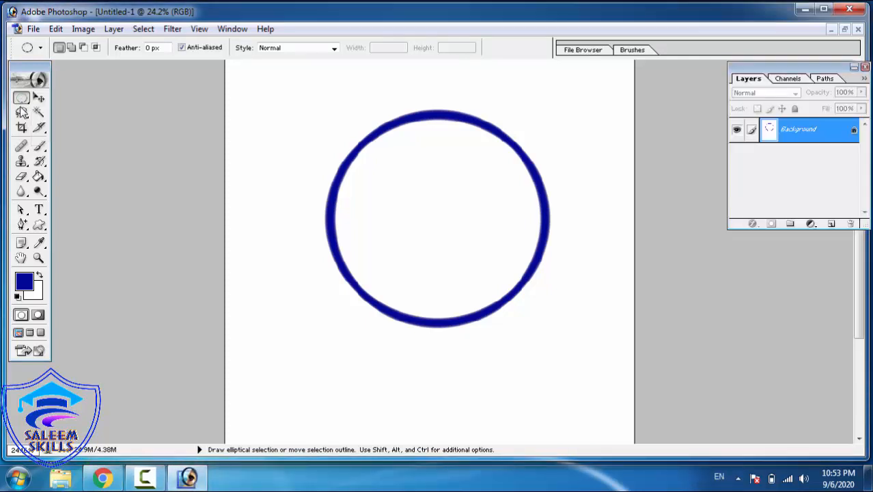
left_click(21, 113)
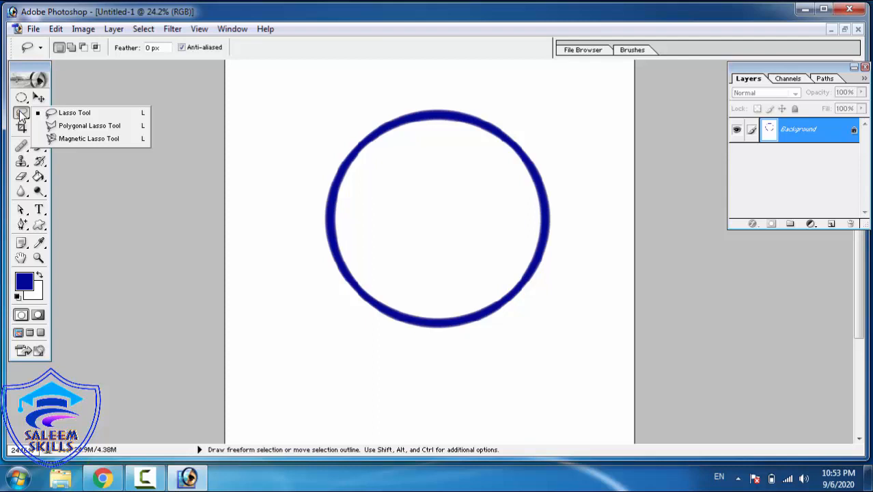
left_click(22, 116)
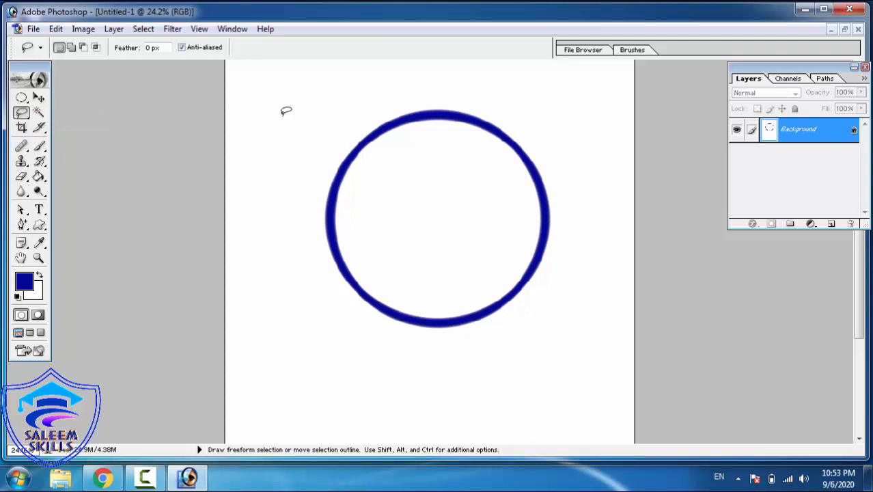
Step: Select the blue ring in Untitled-1 with the Magic Wand and inspect the selection outline along its edge
left_click(39, 113)
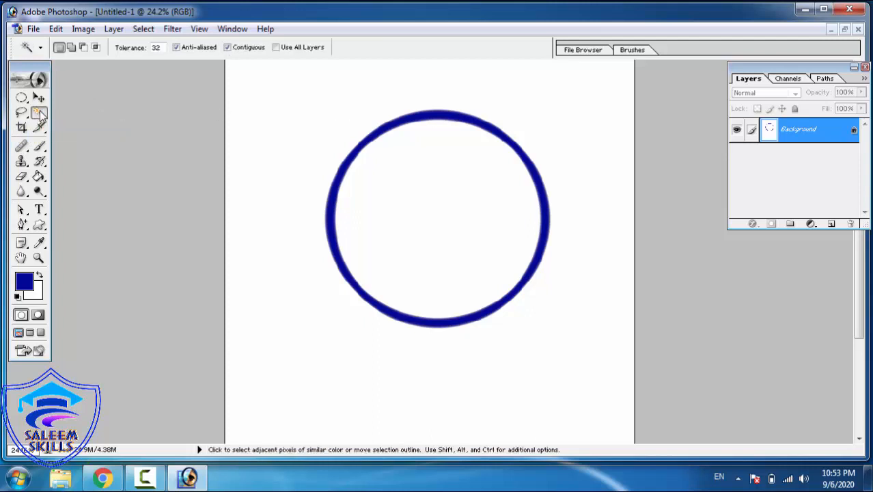
left_click(394, 123)
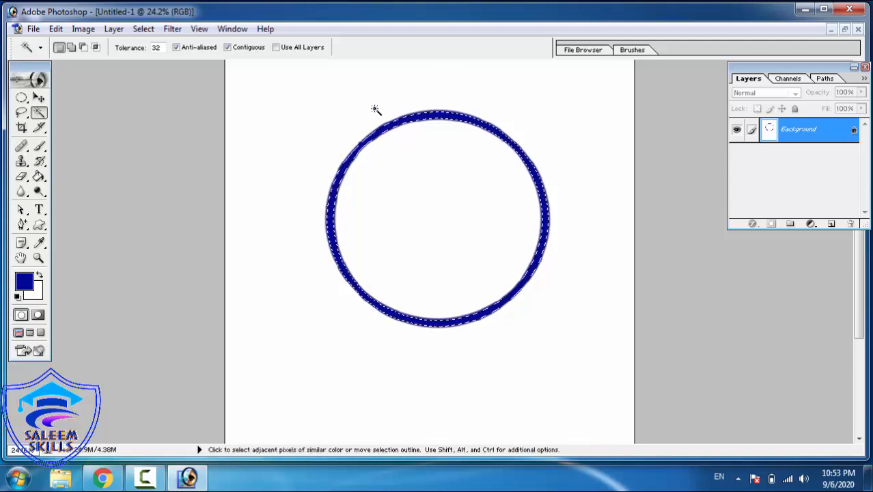
key("z")
left_click_drag(298, 111, 583, 350)
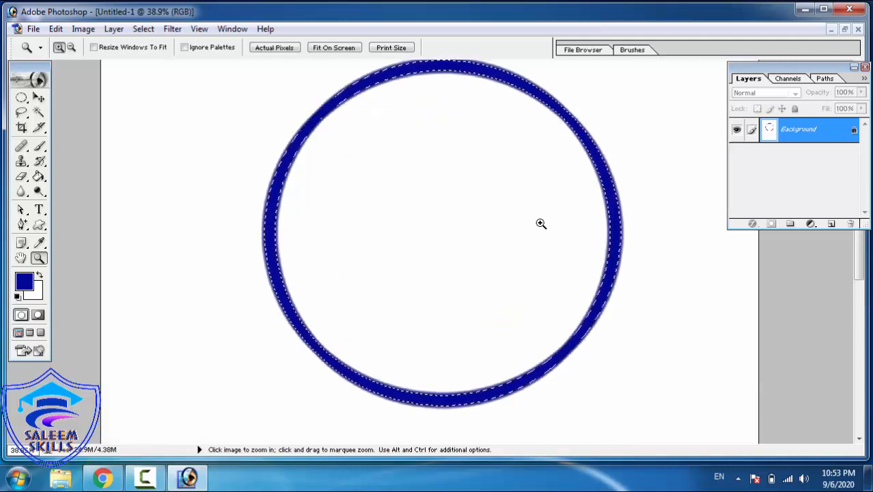
left_click_drag(541, 220, 694, 324)
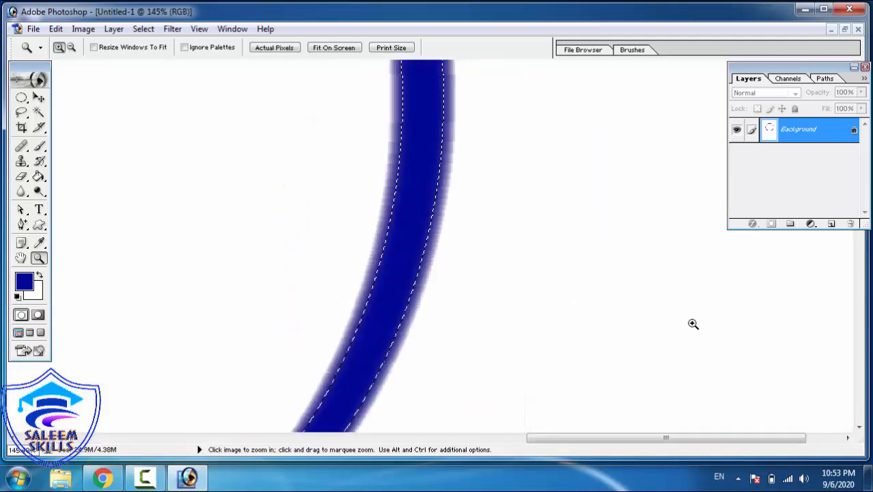
right_click(402, 211)
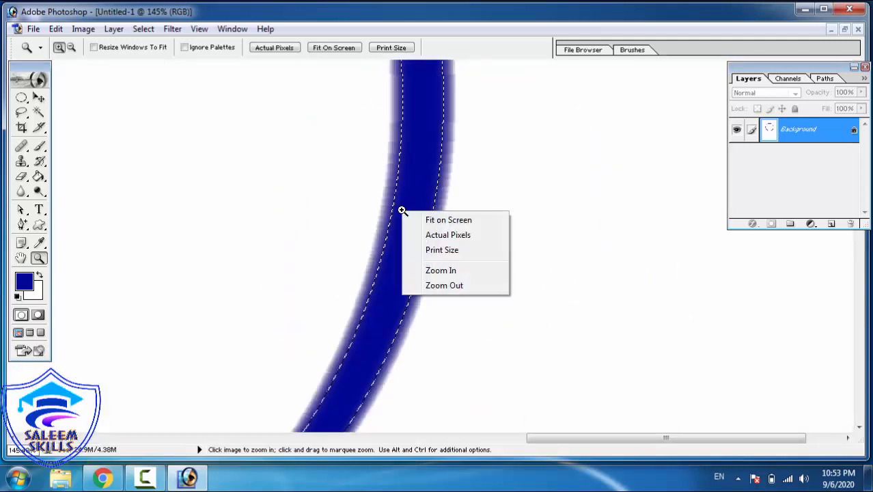
Step: Expand the ring selection by 10 pixels
left_click(144, 31)
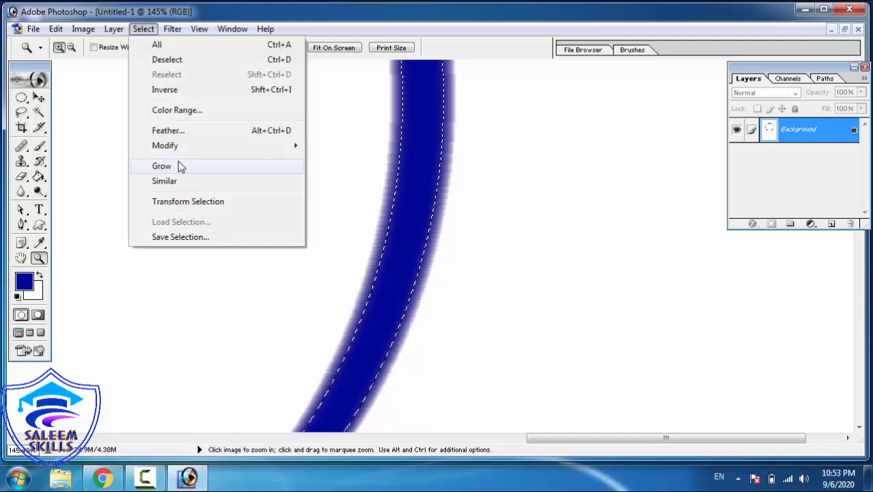
mouse_move(179, 147)
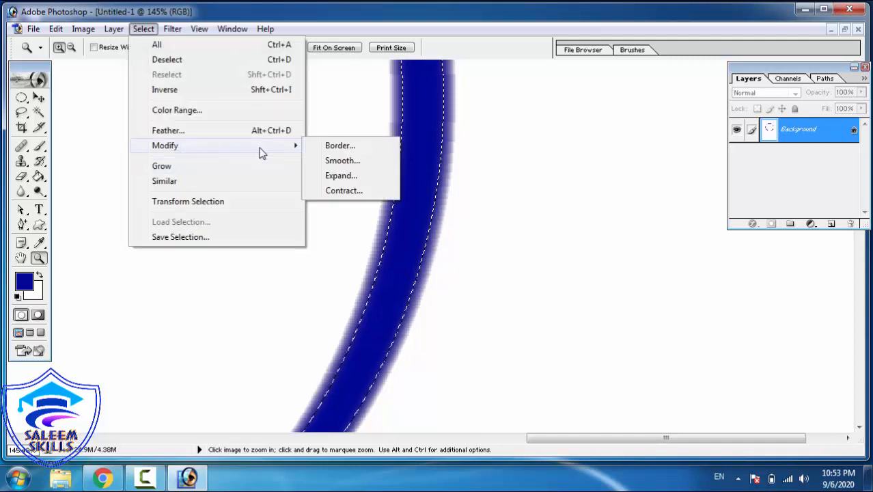
left_click(360, 177)
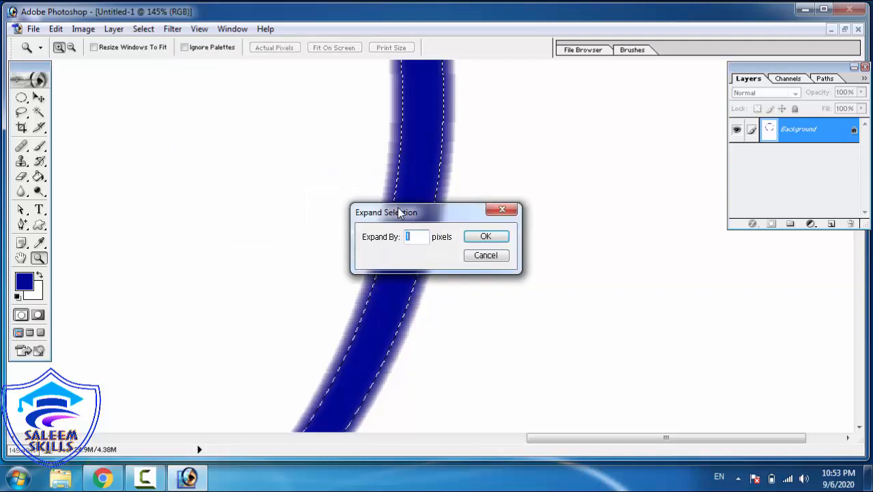
left_click_drag(400, 213, 539, 164)
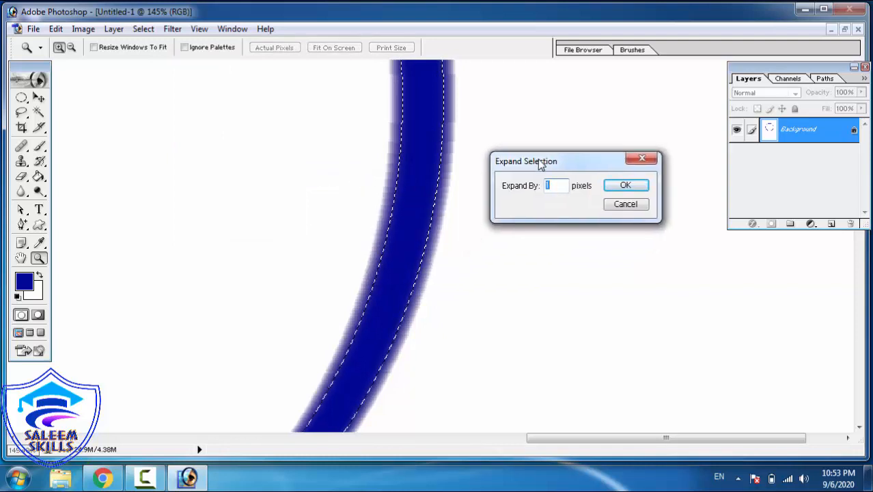
type("1")
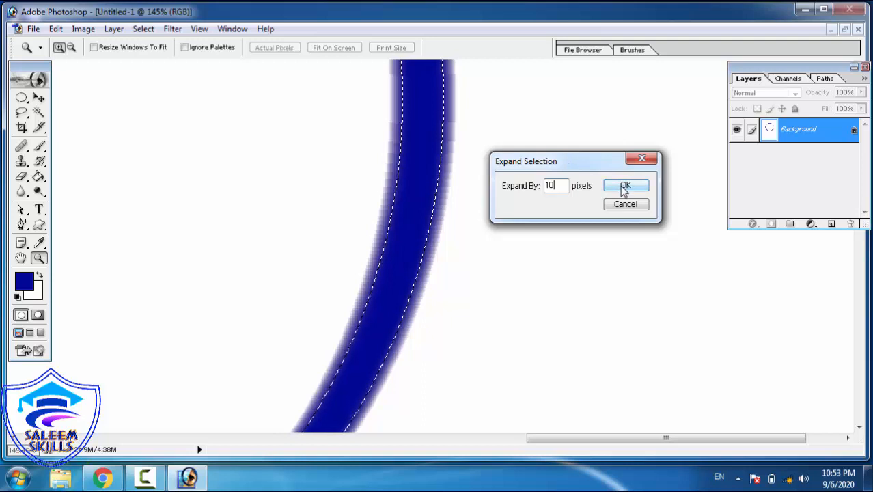
left_click(624, 186)
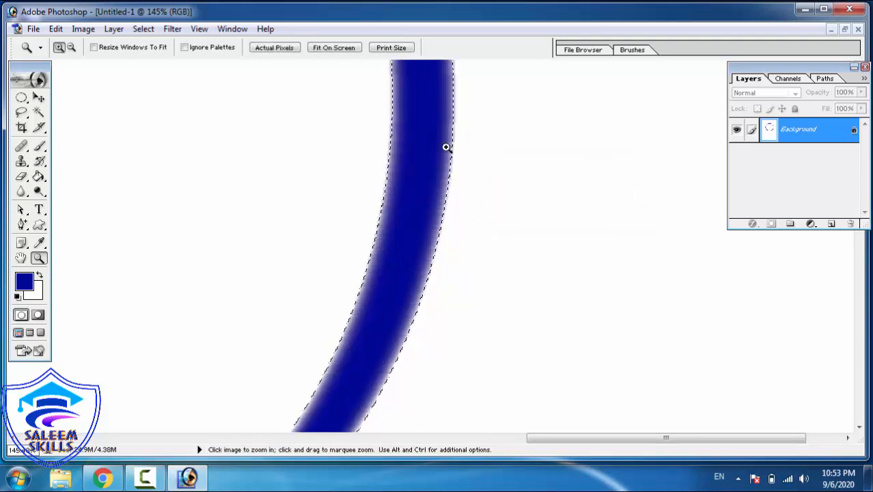
Step: Expand the ring selection by a further 30 pixels
left_click(176, 33)
mouse_move(133, 33)
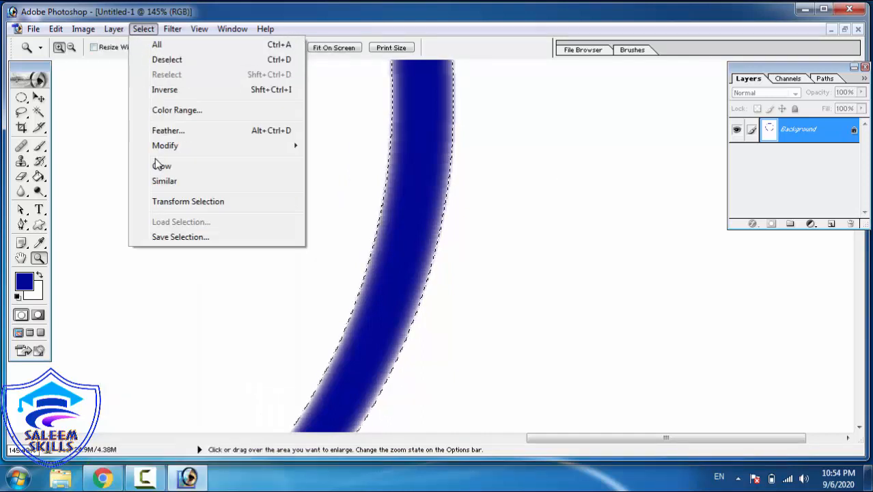
mouse_move(162, 148)
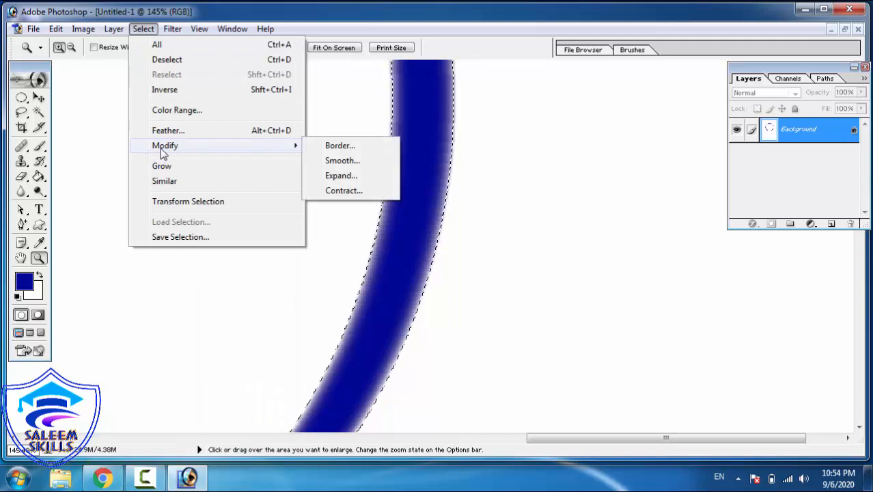
left_click(331, 177)
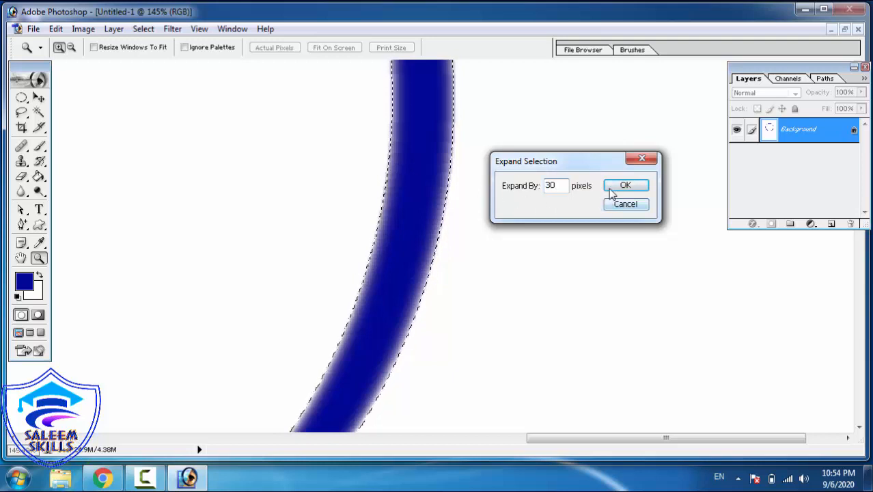
left_click(632, 184)
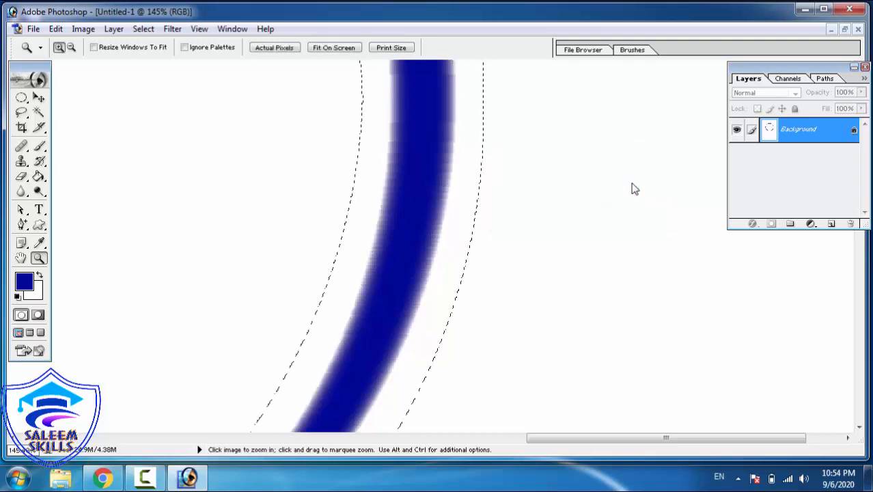
Step: Fill the expanded ring selection with the dark blue foreground color and check its edges up close
right_click(410, 155)
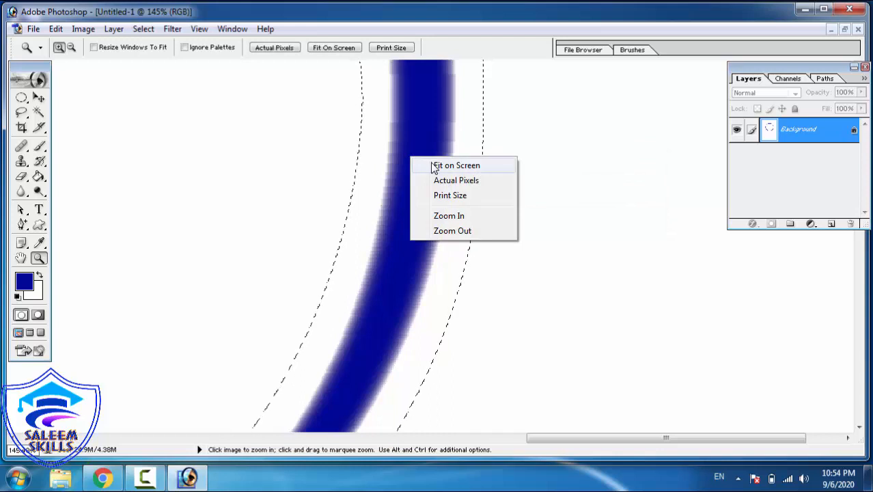
left_click(432, 164)
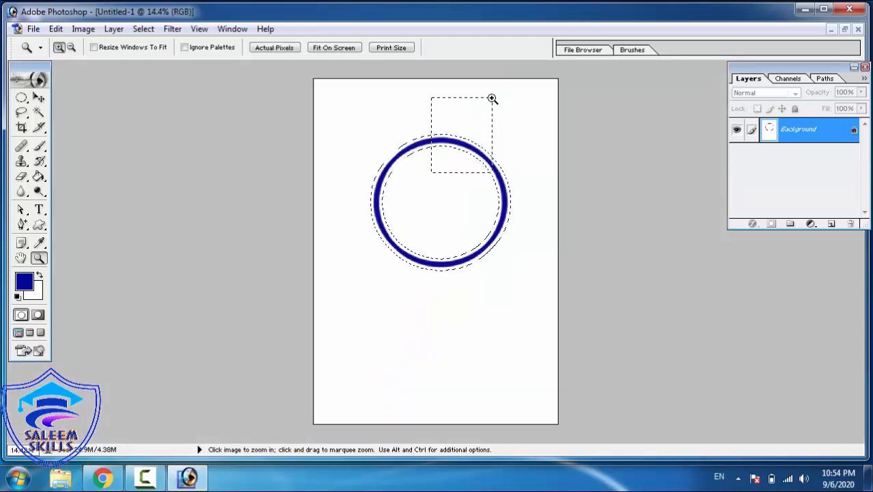
left_click_drag(493, 99, 493, 98)
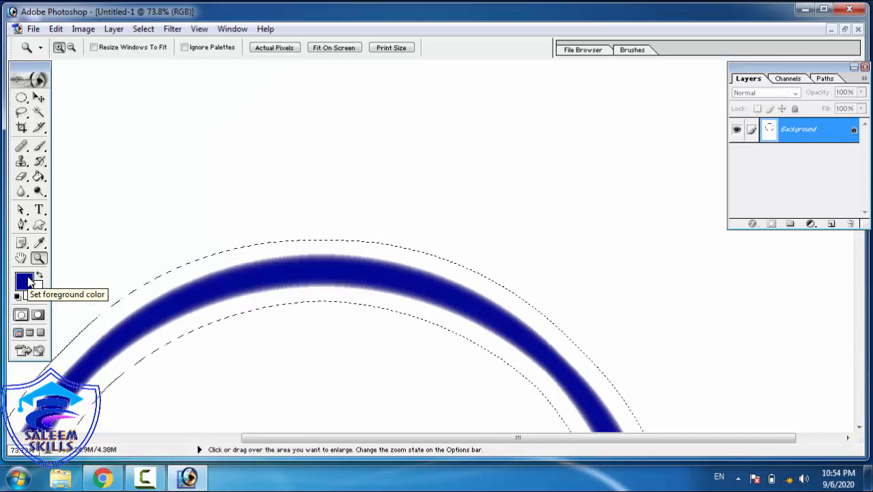
key("alt+BackSpace")
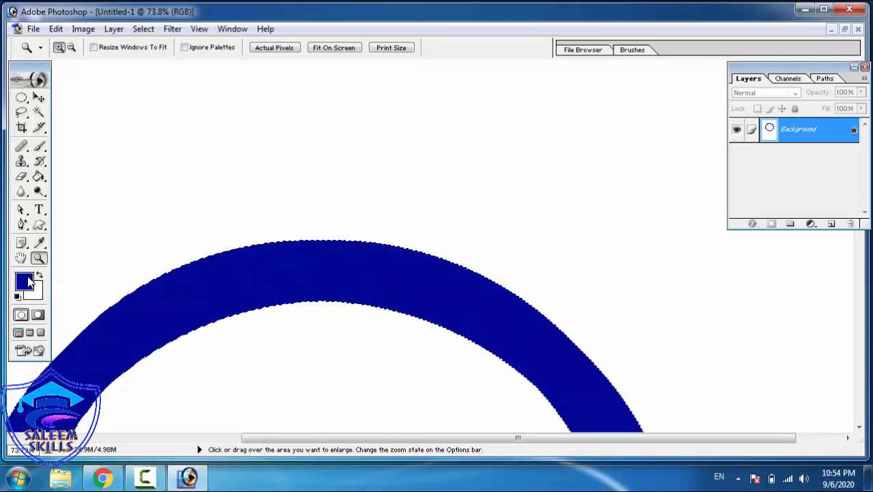
left_click_drag(279, 234, 368, 310)
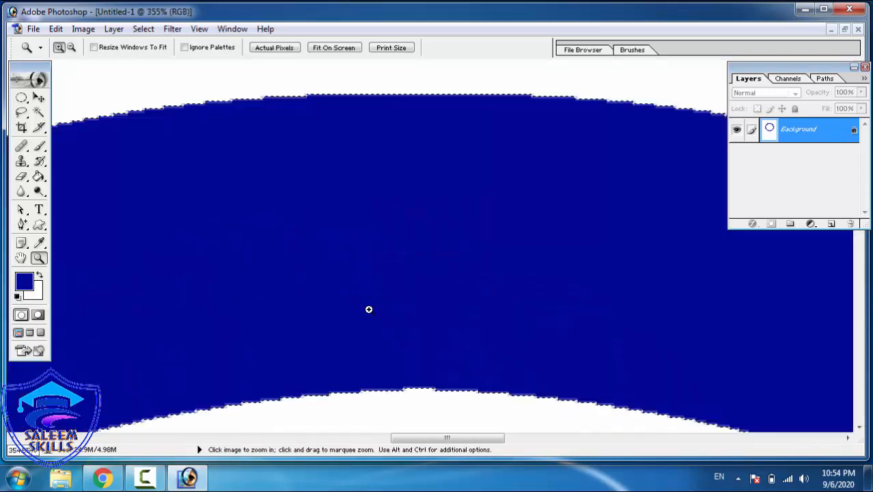
right_click(362, 208)
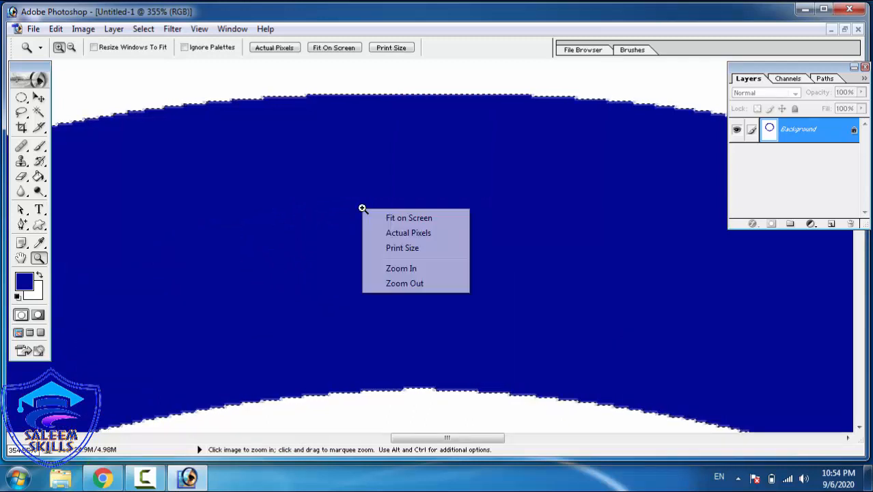
left_click(384, 218)
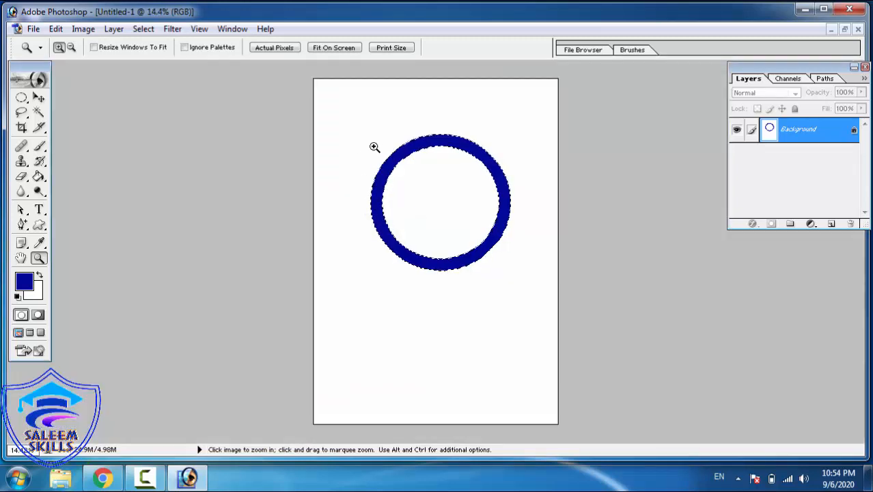
Step: Smooth the ring selection with a sample radius of 20 pixels and clear the blue fill inside it
left_click_drag(360, 107, 509, 211)
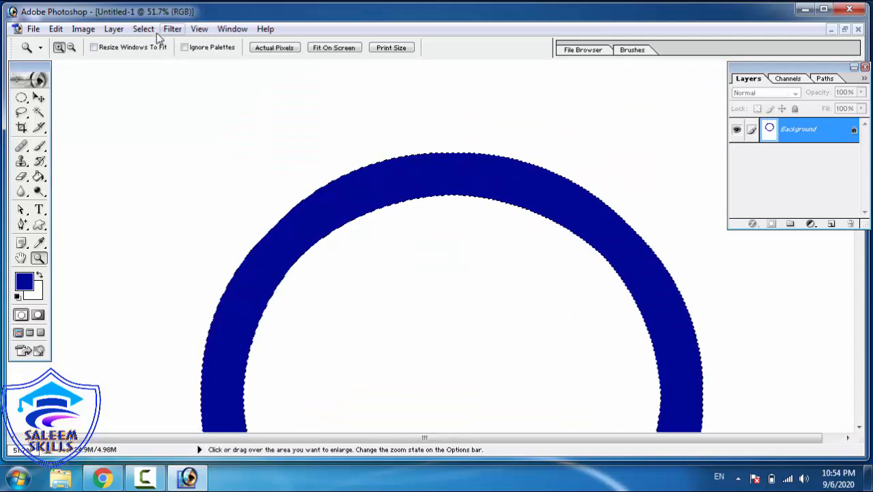
left_click(140, 30)
mouse_move(181, 140)
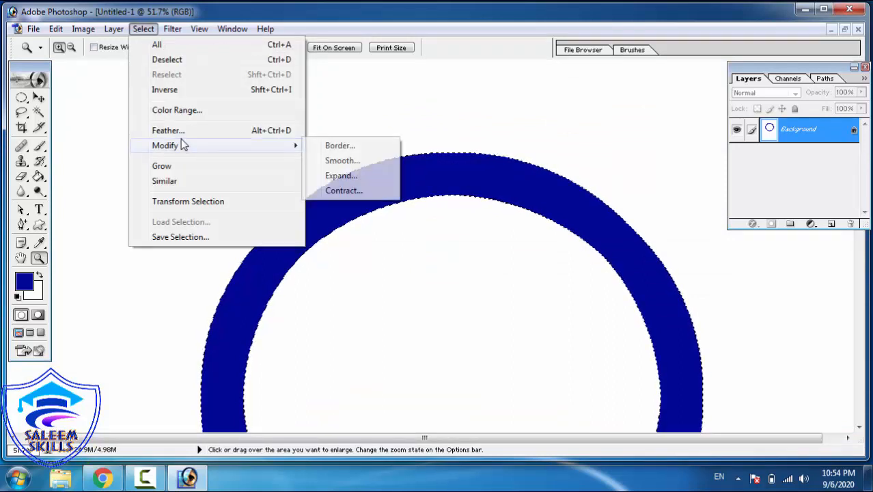
left_click(331, 161)
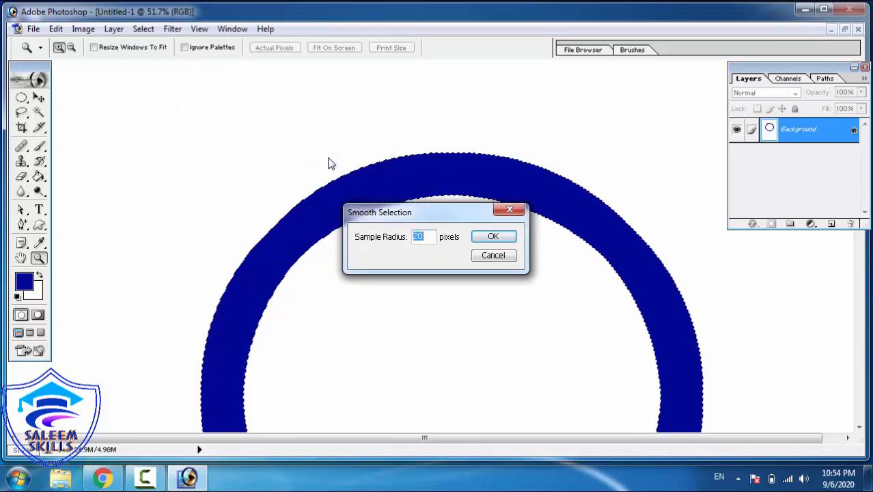
key("Return")
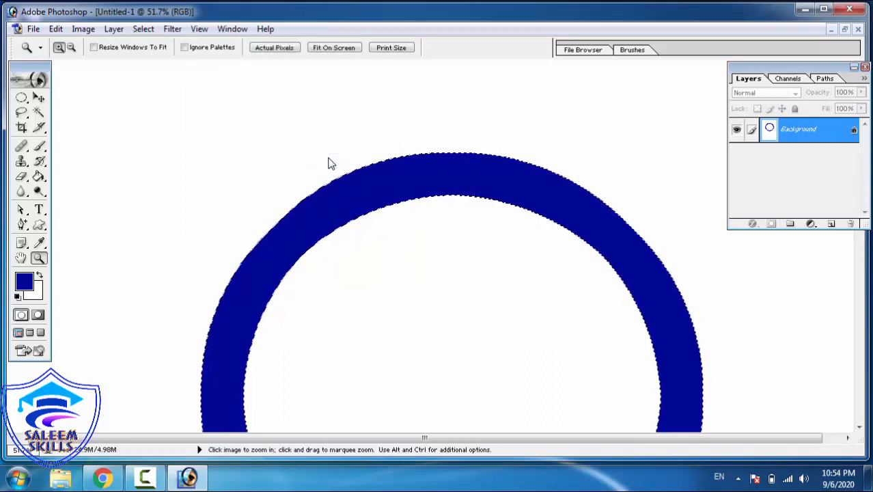
left_click_drag(414, 224, 460, 263)
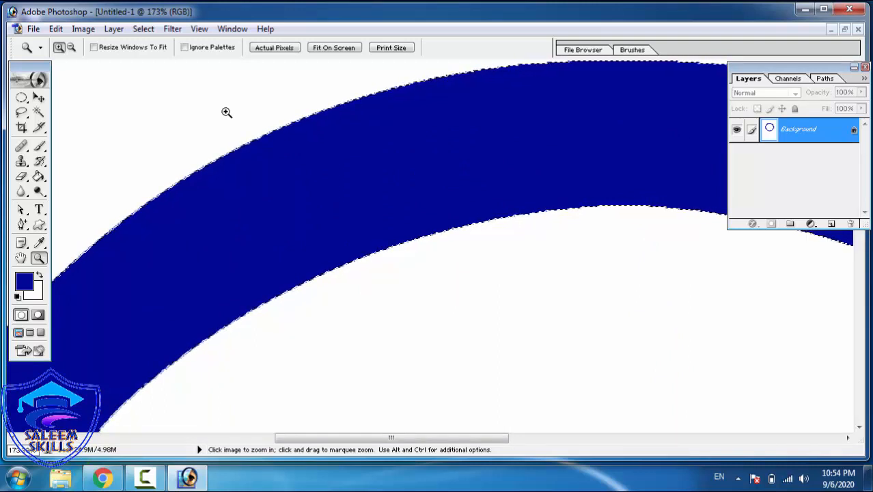
key("Delete")
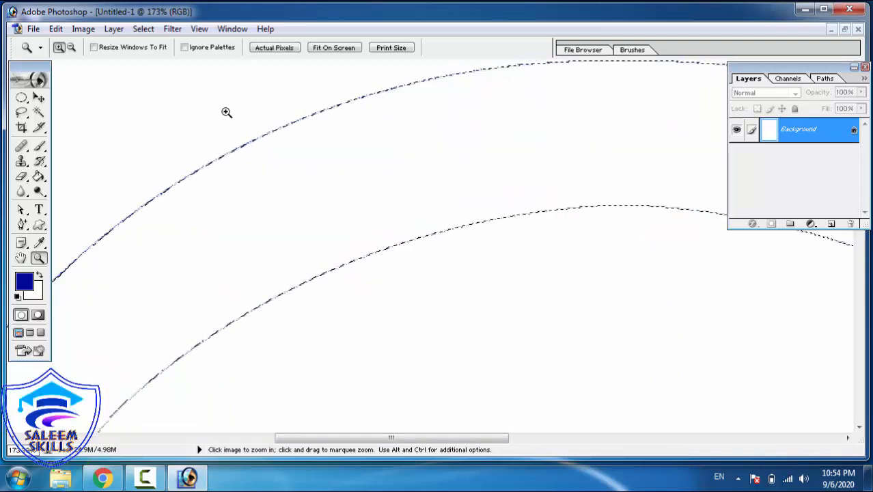
Step: Smooth the ring selection again with a sample radius of 25 pixels
left_click(142, 30)
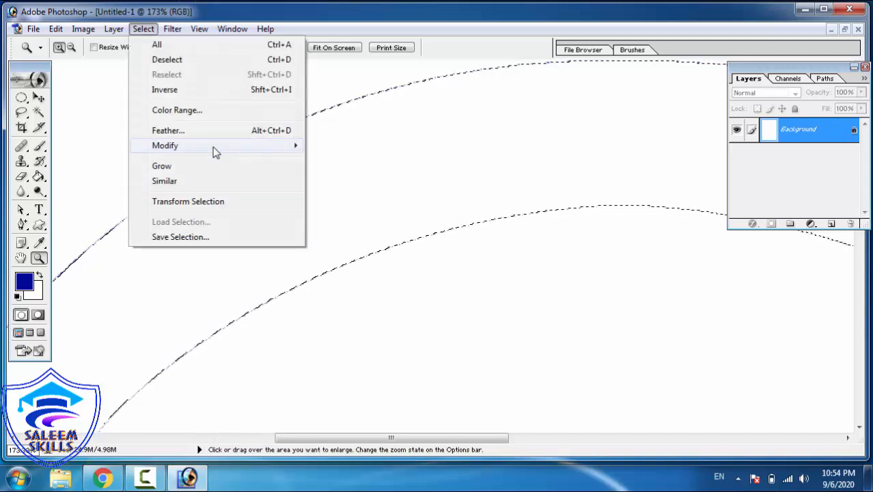
mouse_move(215, 151)
left_click(342, 160)
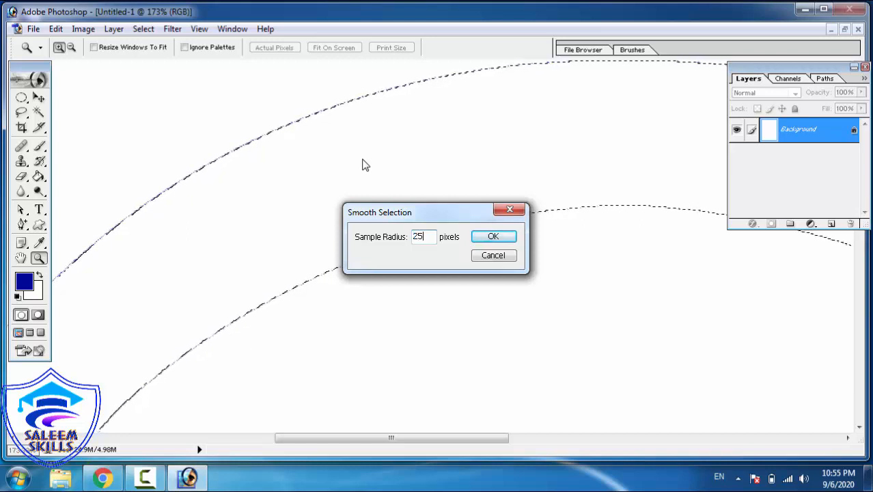
key("Return")
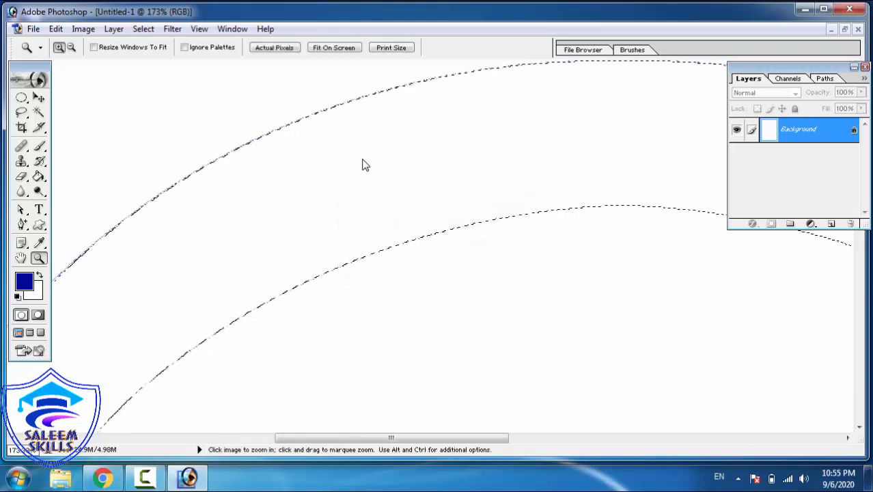
Step: Fill the smoothed ring selection with dark blue, then replace that fill with the white background color
key("alt")
key("alt+BackSpace")
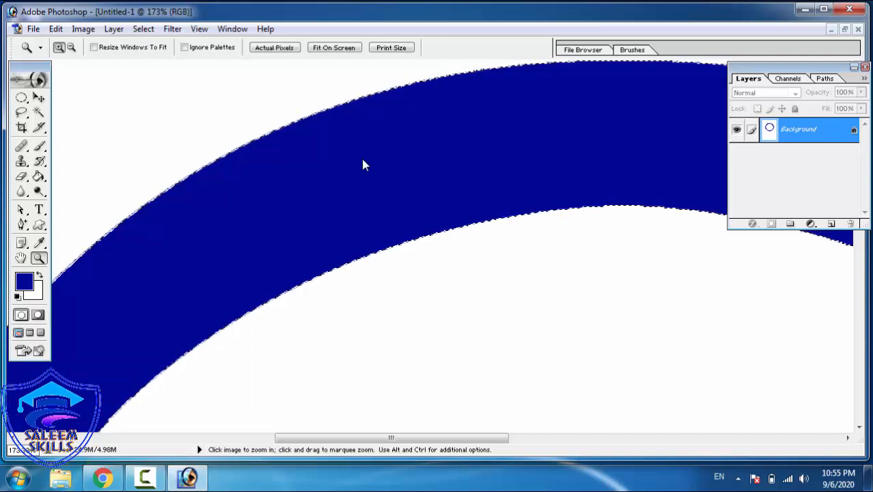
key("ctrl+BackSpace")
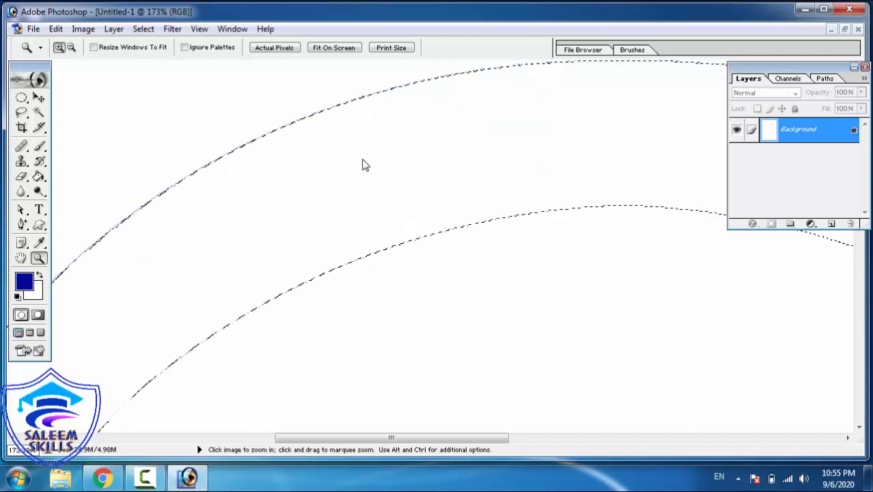
Step: Create a new A4 document at 300 pixels/inch in RGB Color mode with white contents and maximize its window
right_click(364, 161)
left_click(378, 167)
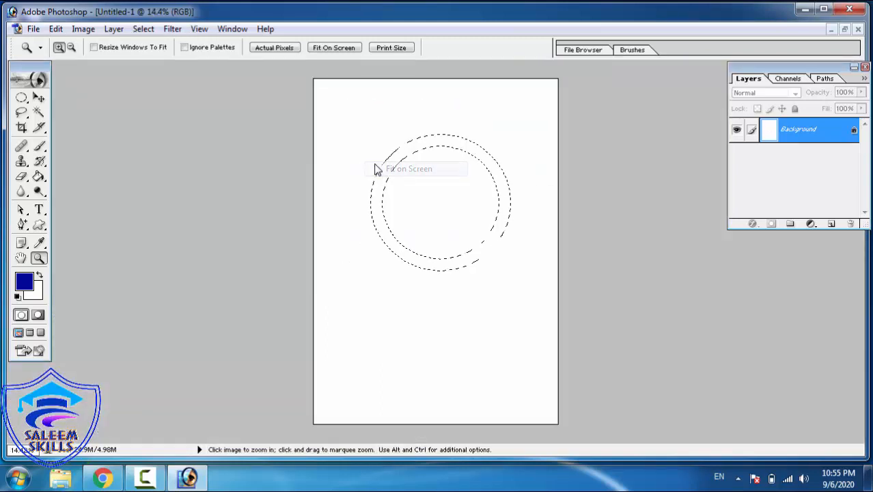
key("ctrl+n")
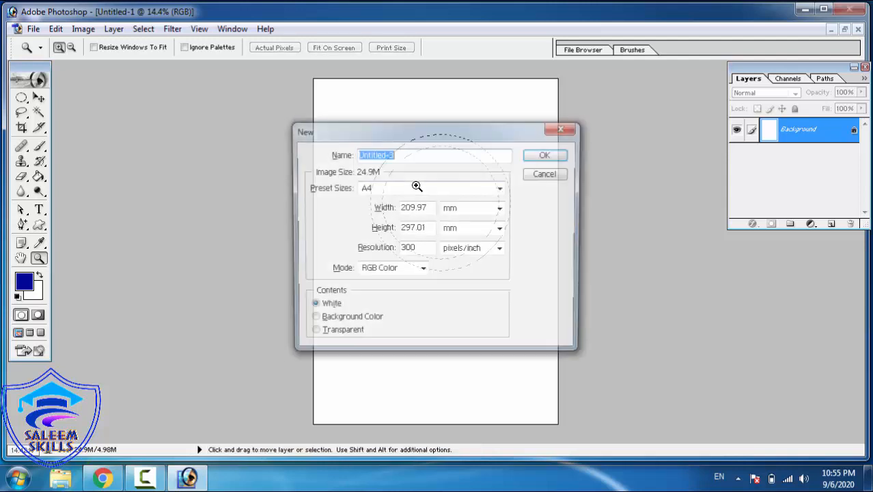
key("Return")
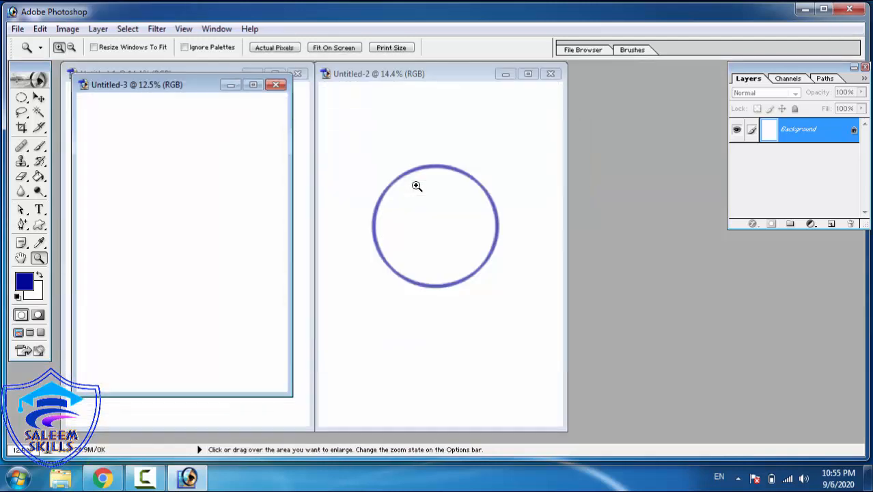
left_click(253, 84)
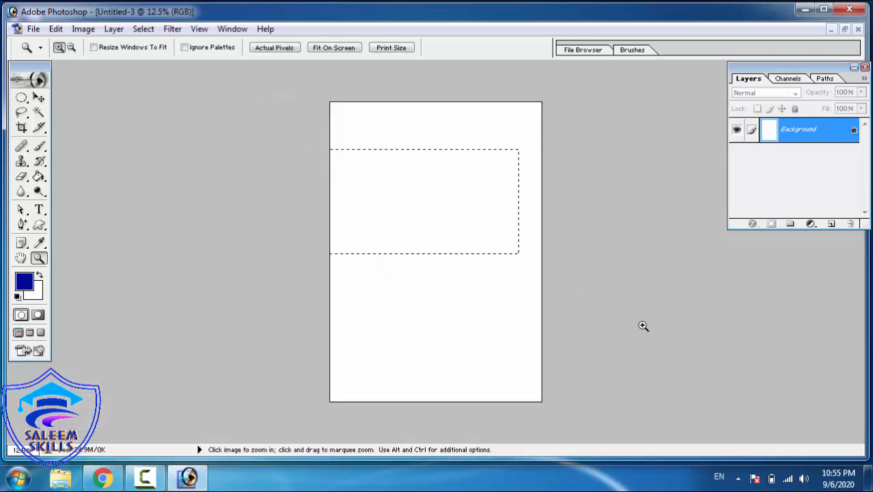
key("ctrl+0")
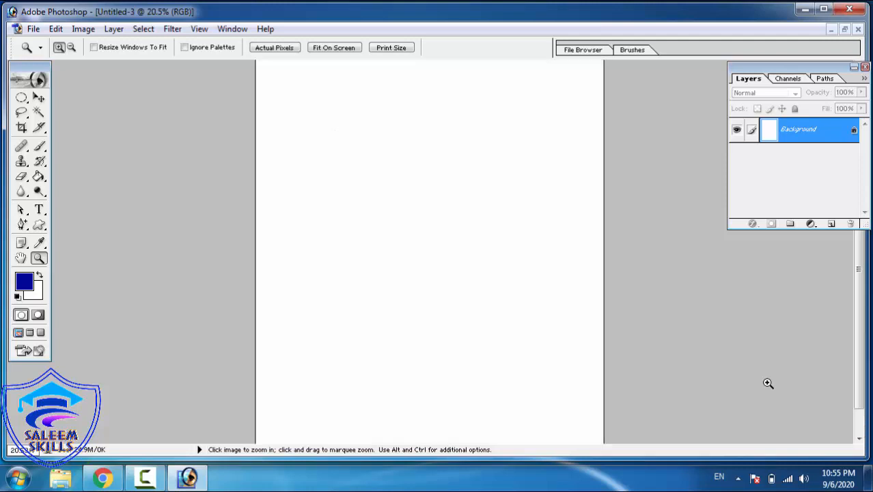
Step: Draw a tall elliptical selection around the middle of the blank page and feather it by 1 pixel
left_click(21, 97)
left_click(67, 110)
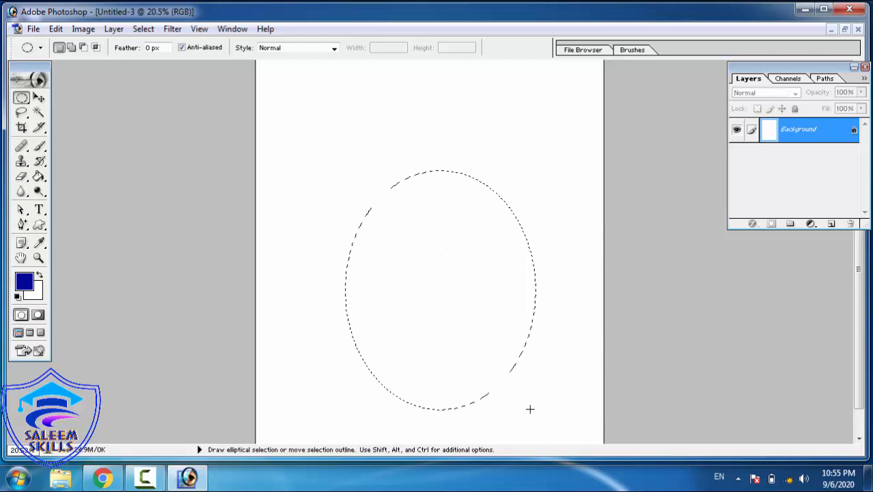
left_click(164, 29)
mouse_move(144, 28)
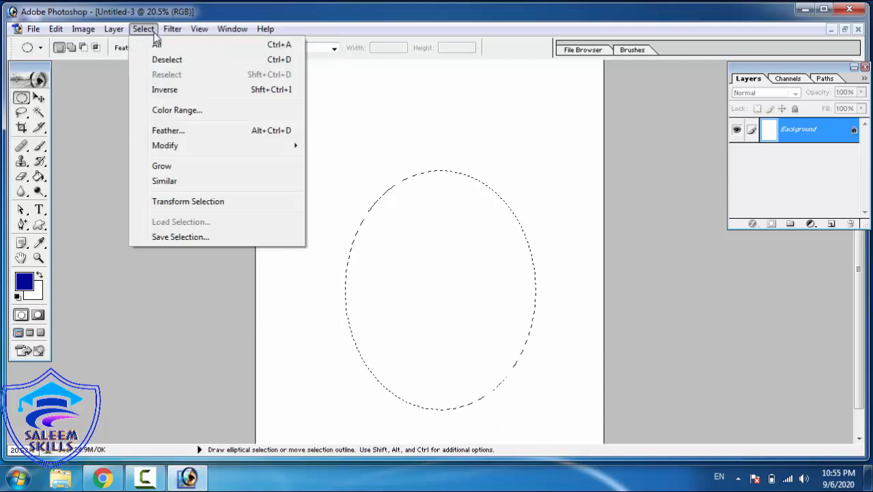
left_click(168, 131)
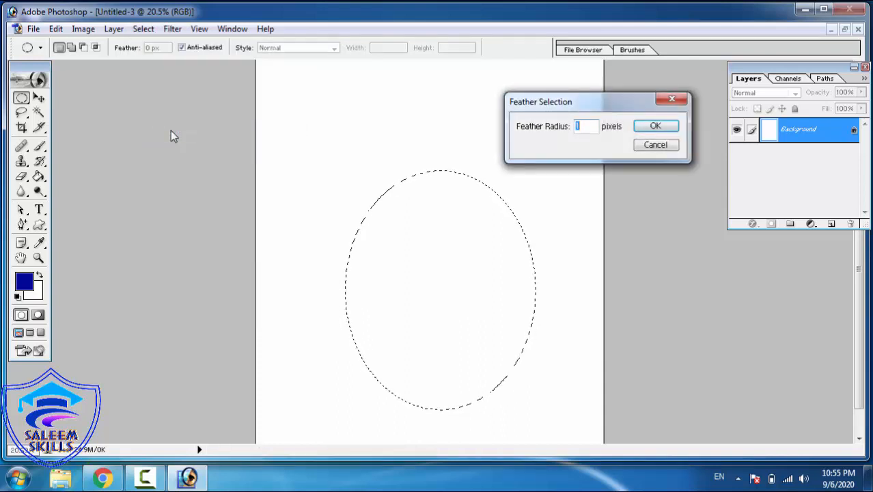
key("Return")
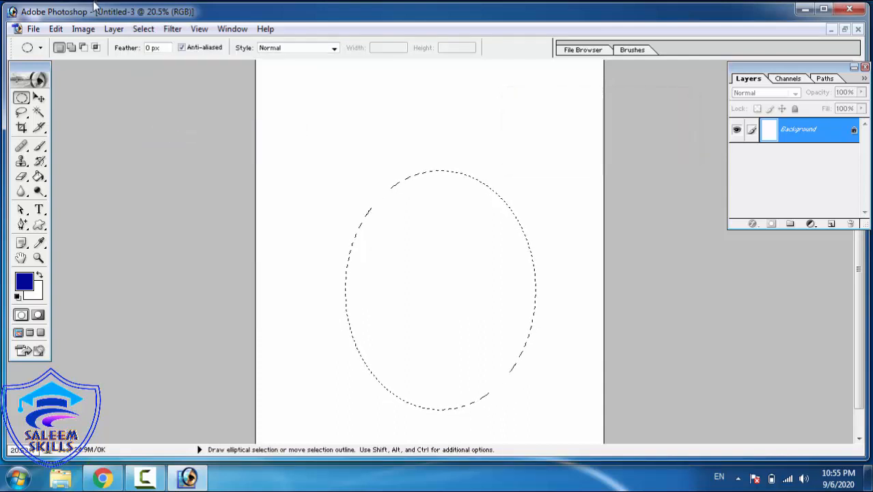
Step: Convert the elliptical selection into a border 30 pixels wide
left_click(141, 30)
mouse_move(196, 148)
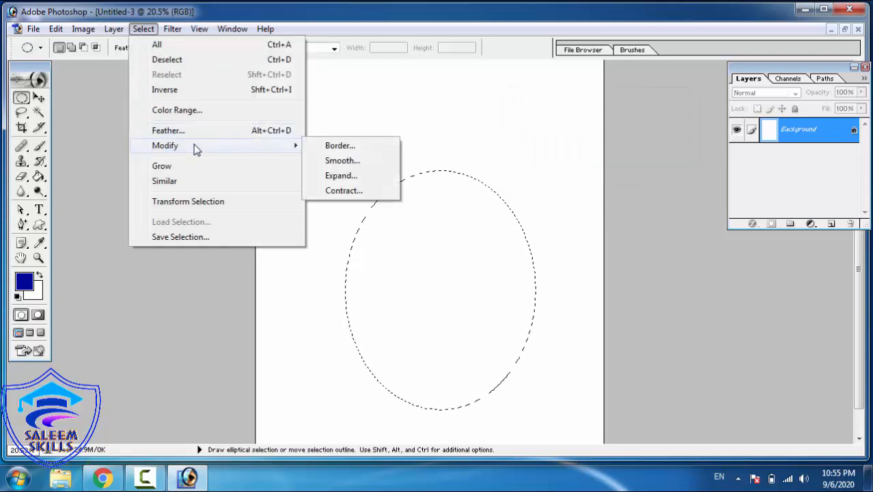
left_click(334, 146)
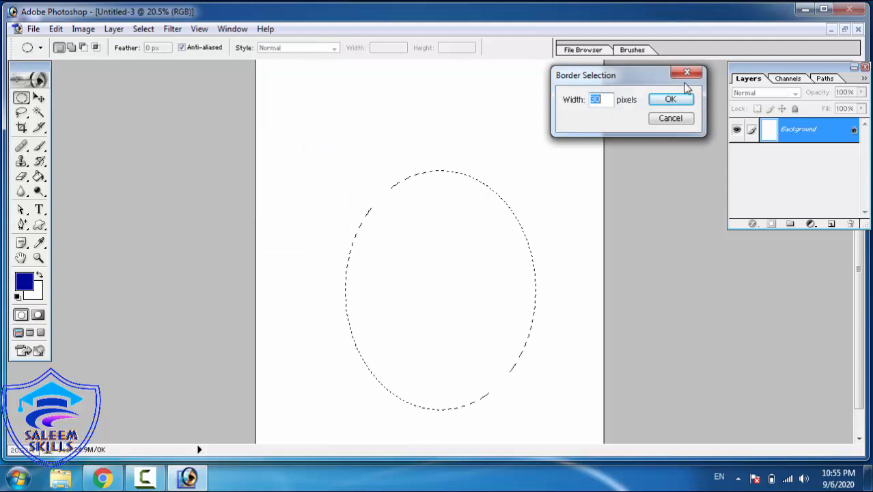
key("Return")
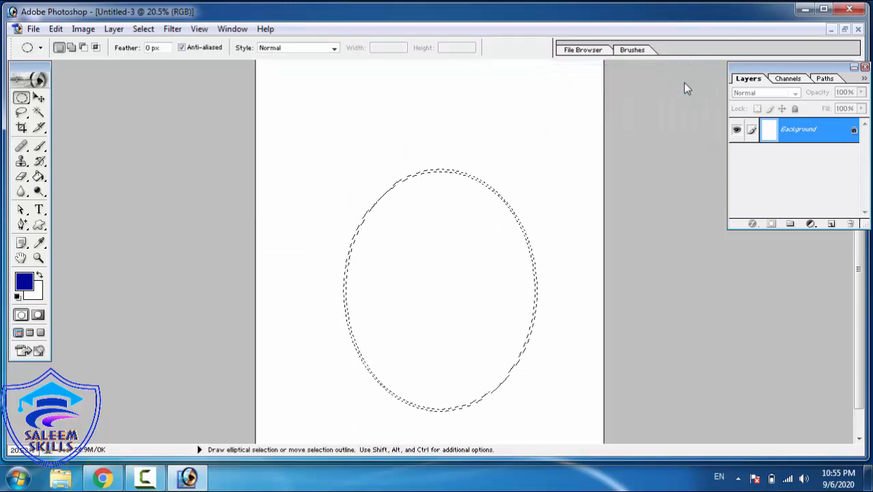
Step: Smooth the elliptical border selection with a sample radius of 10 pixels
left_click(143, 28)
mouse_move(180, 148)
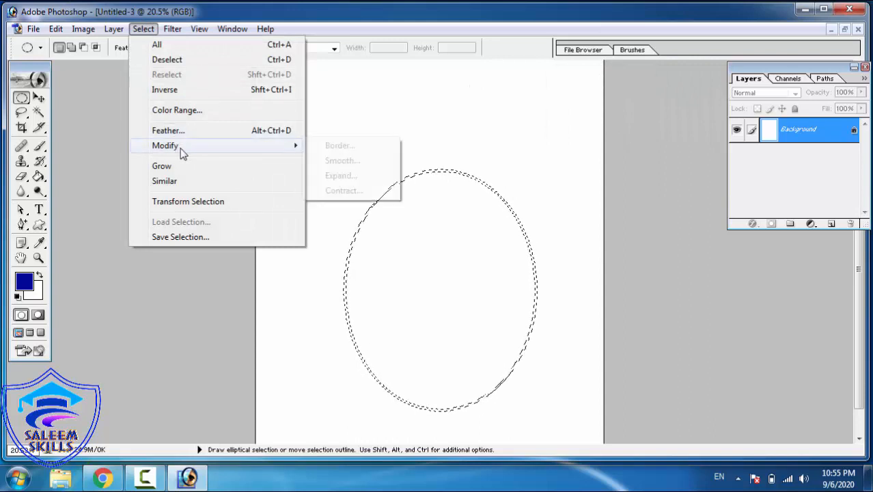
left_click(331, 160)
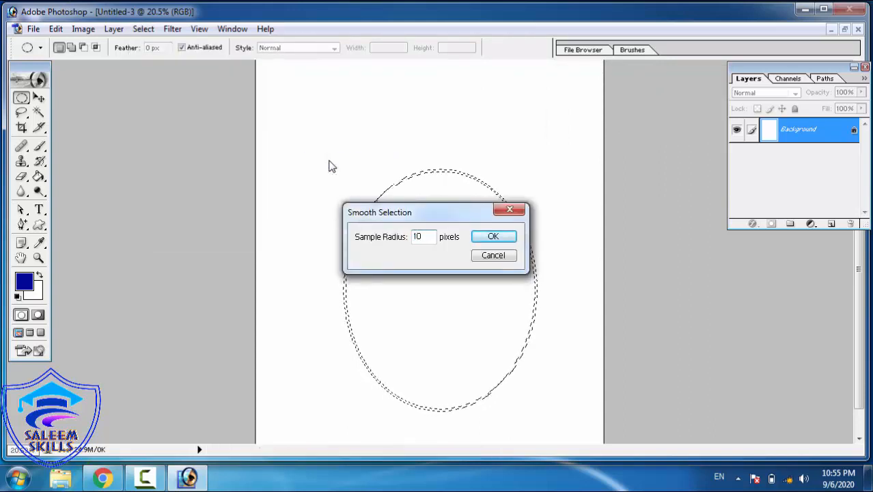
key("Return")
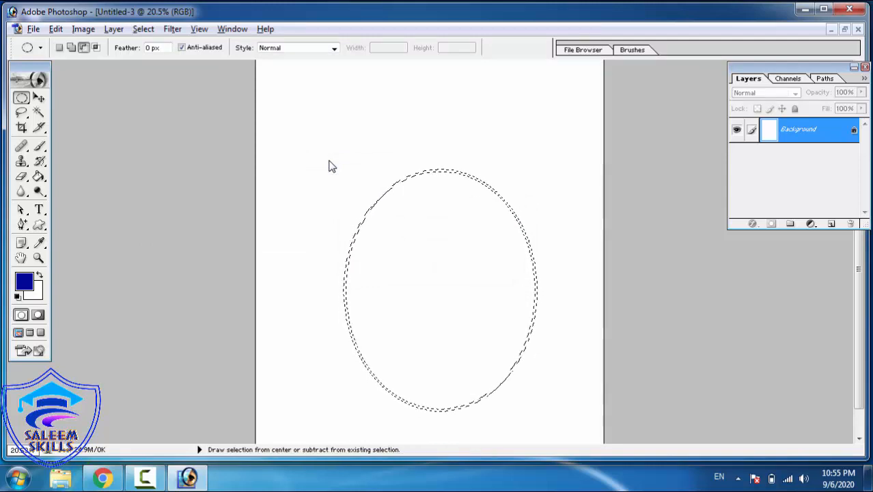
Step: Fill the elliptical border selection with the dark blue foreground color, deselect it and inspect the outline's edges up close
key("alt+BackSpace")
key("z")
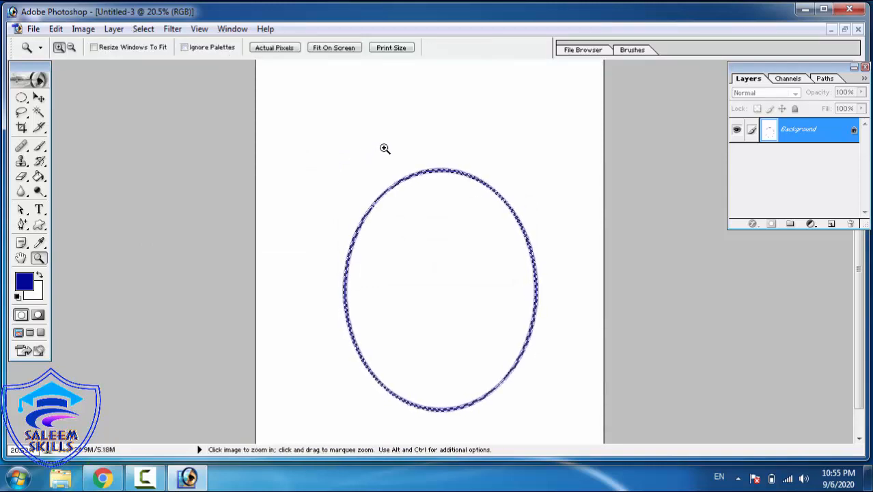
left_click_drag(474, 206, 474, 206)
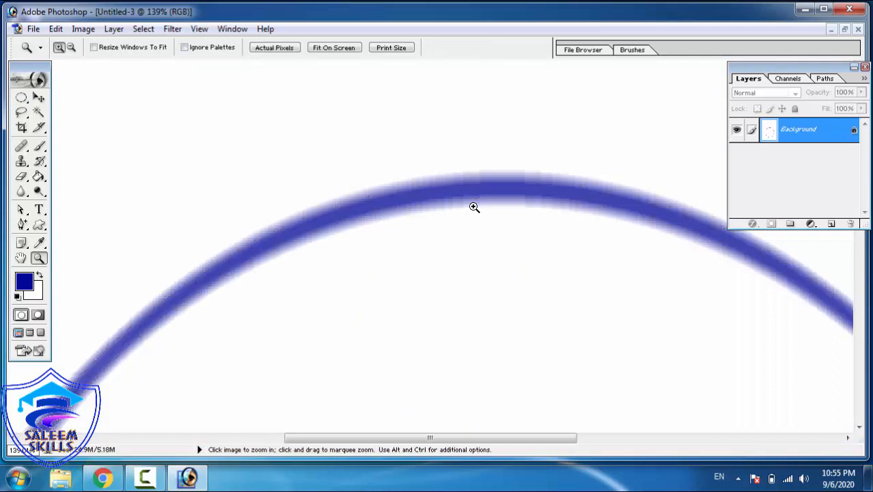
right_click(461, 160)
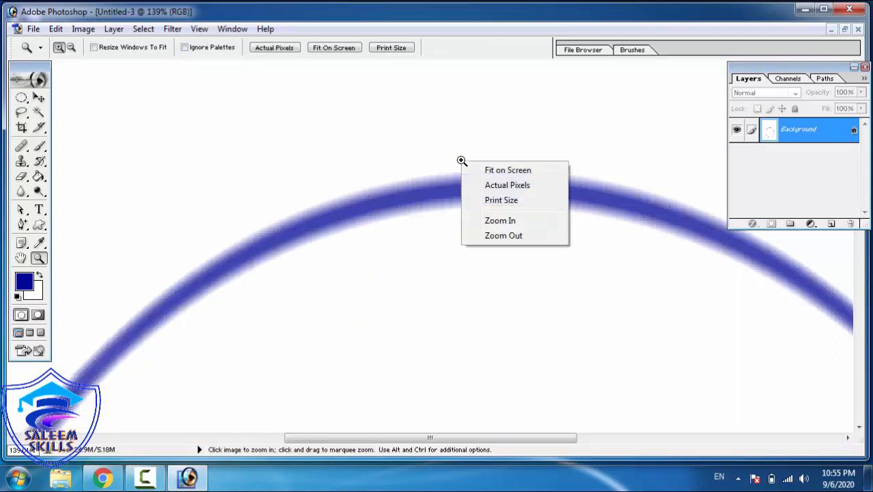
left_click(506, 170)
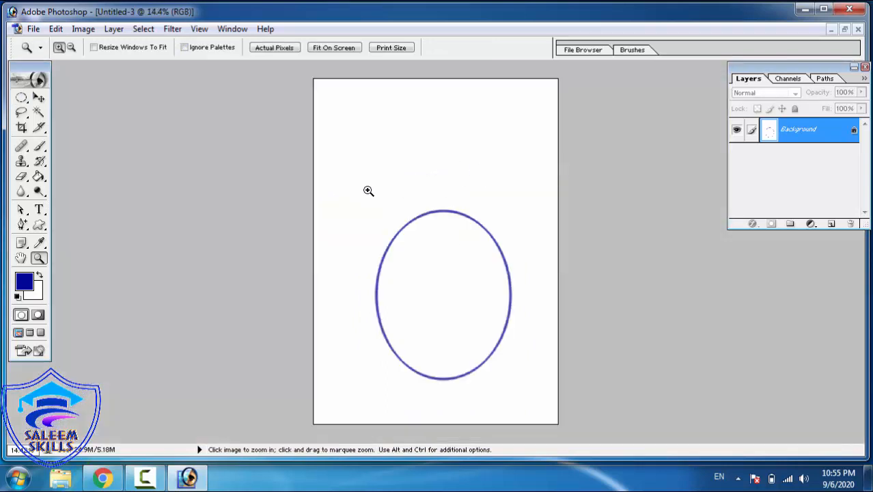
left_click_drag(493, 304, 519, 313)
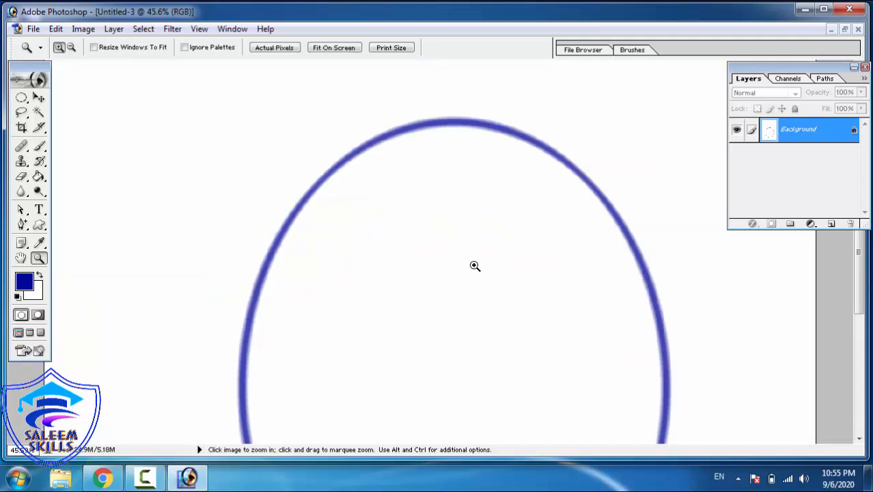
right_click(475, 266)
left_click(519, 275)
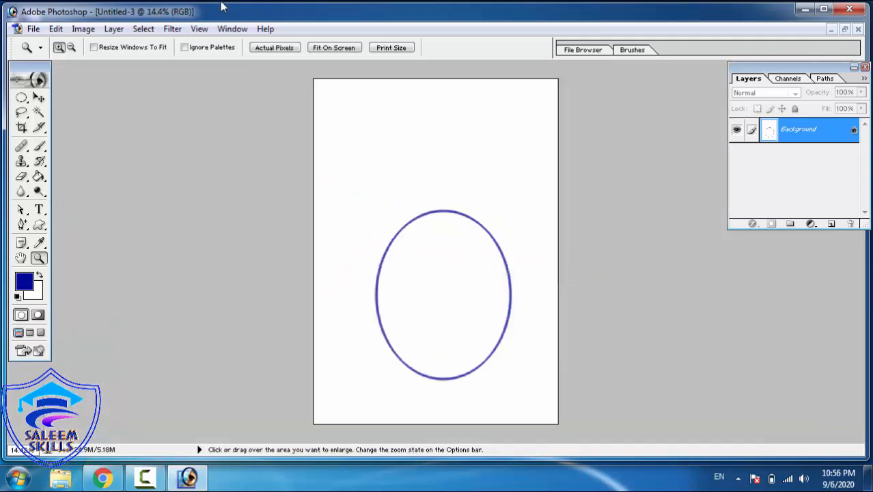
Step: Undo the deselection to restore the border selection around the blue ellipse
left_click(147, 29)
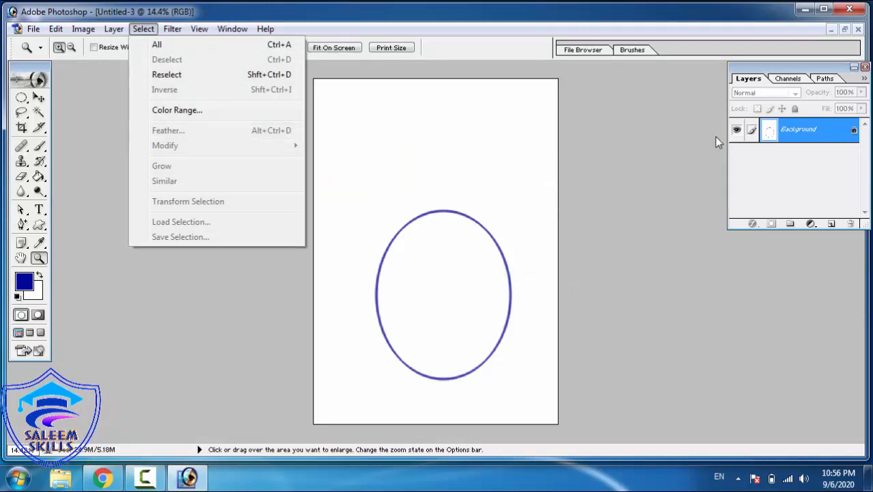
left_click(512, 193)
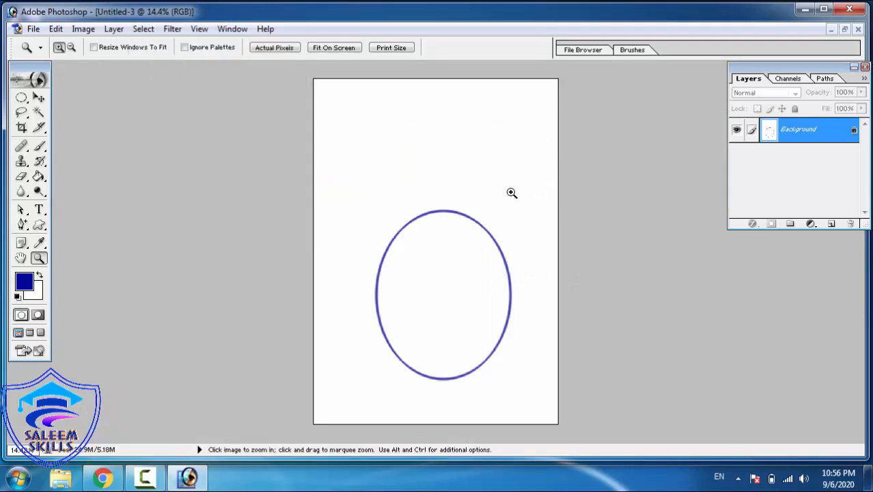
key("ctrl+alt+z")
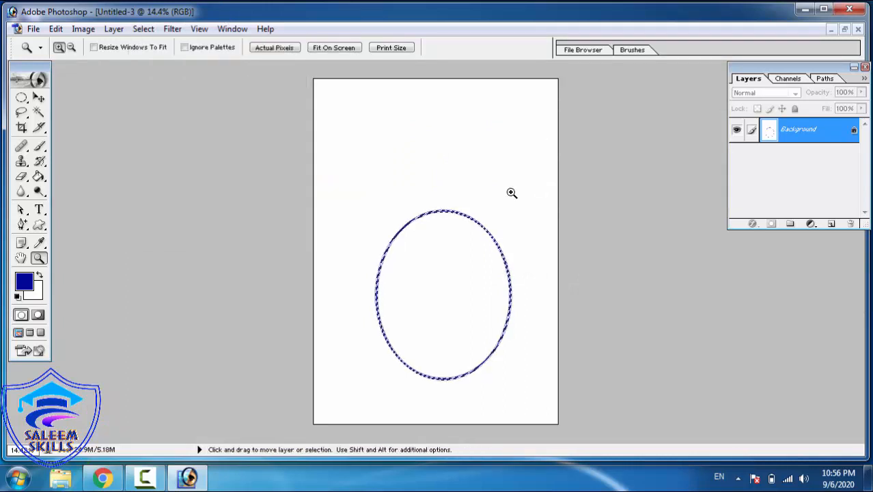
left_click(152, 31)
mouse_move(210, 153)
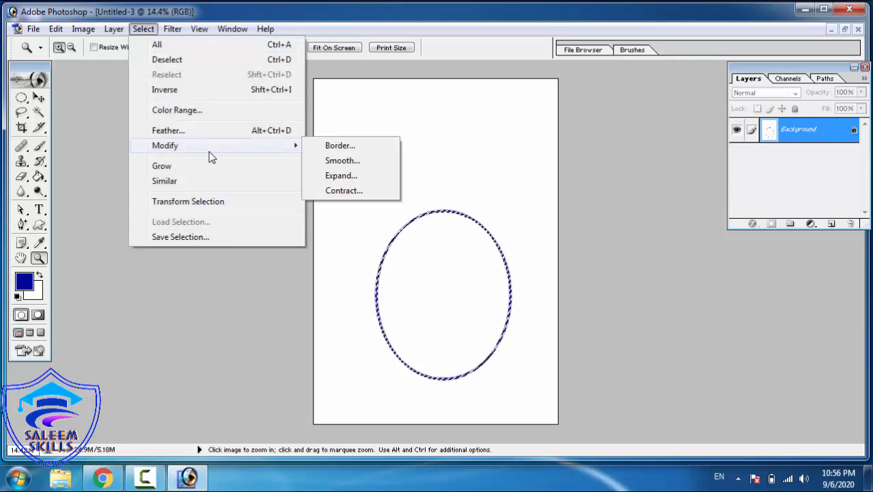
left_click(487, 194)
Step: Switch to the Untitled-1 document, fill its ring selection with dark blue and check the ring's edges up close
key("ctrl+Tab")
key("ctrl+Tab")
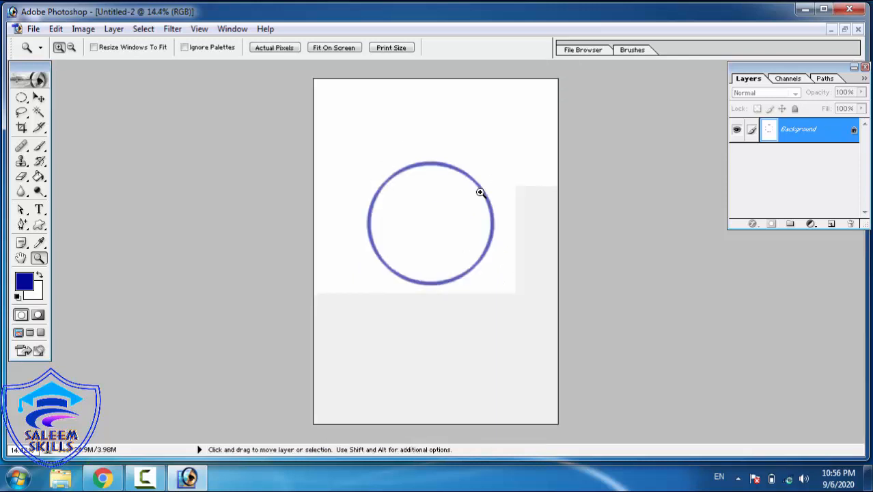
key("ctrl+Tab")
key("ctrl+Tab")
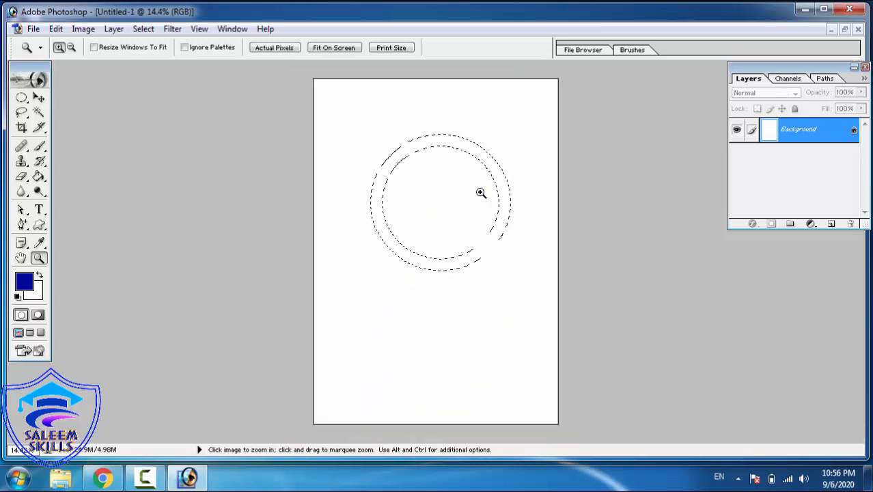
key("alt+BackSpace")
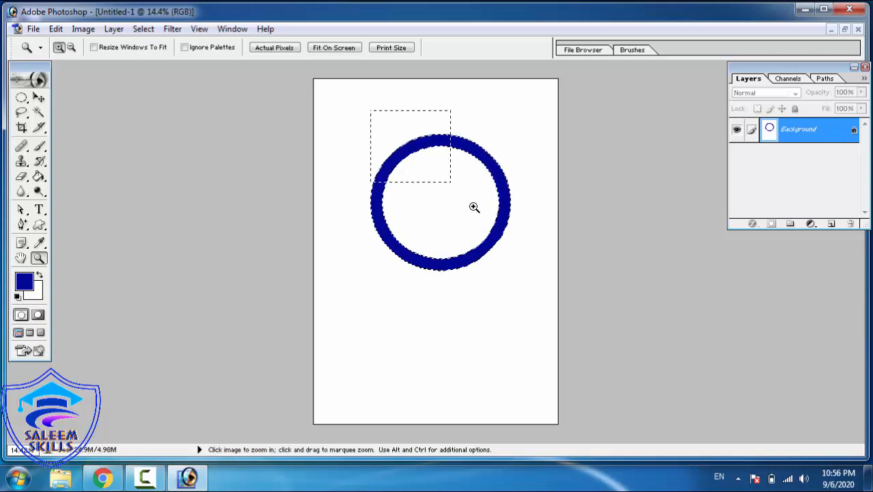
left_click(475, 207)
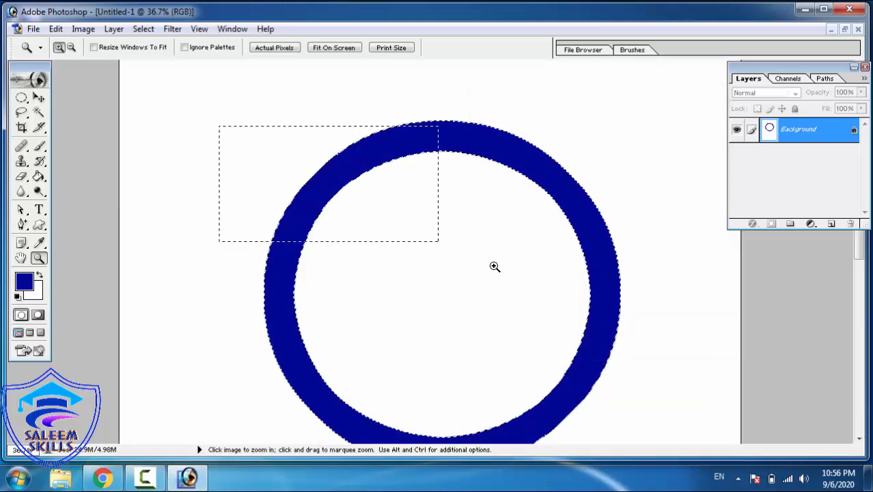
left_click_drag(495, 266, 738, 294)
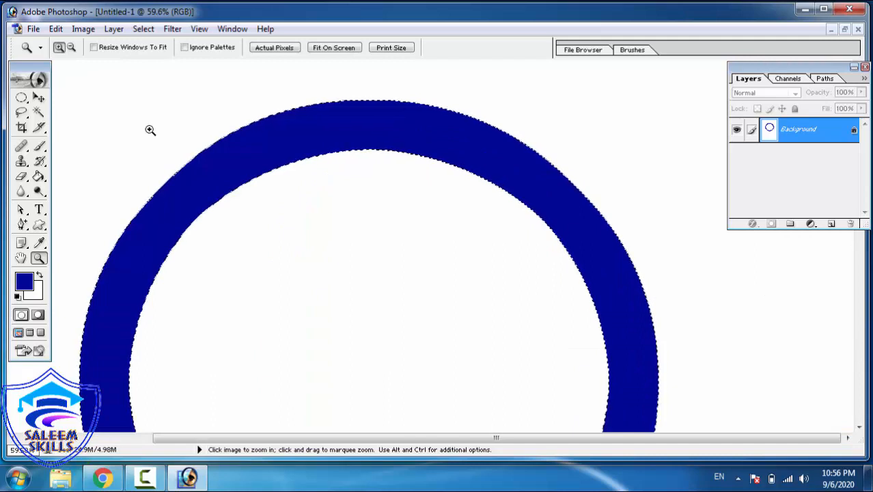
Step: Contract the selection around the dark blue ring by 15 pixels
left_click(172, 29)
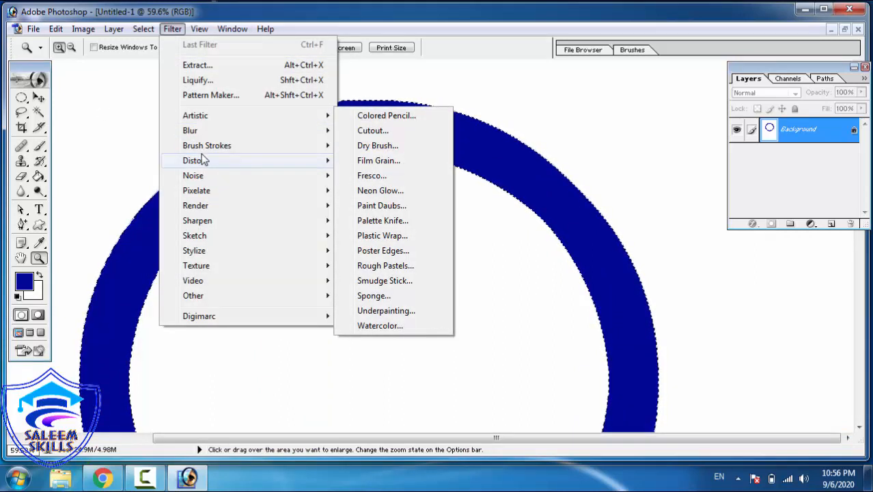
mouse_move(233, 160)
mouse_move(113, 29)
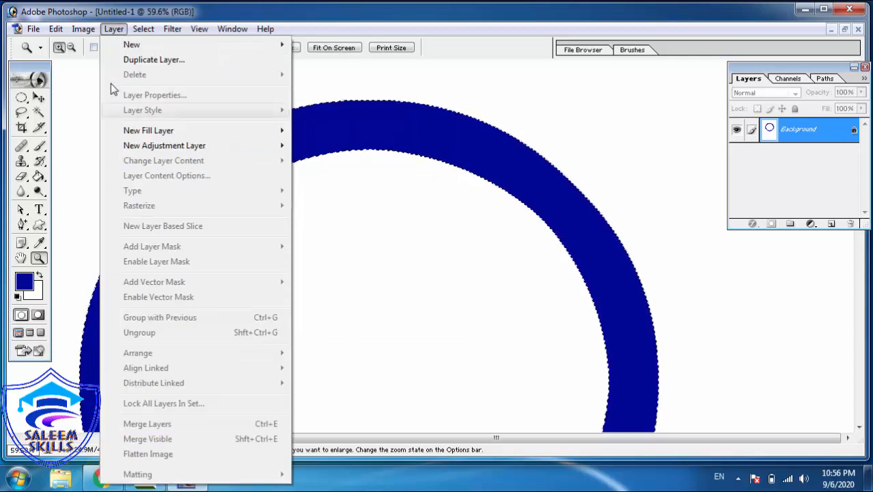
mouse_move(144, 29)
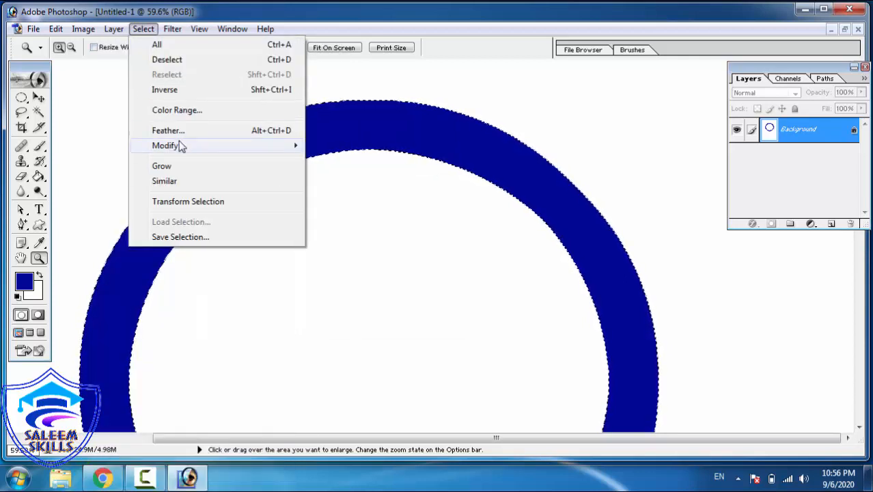
mouse_move(181, 147)
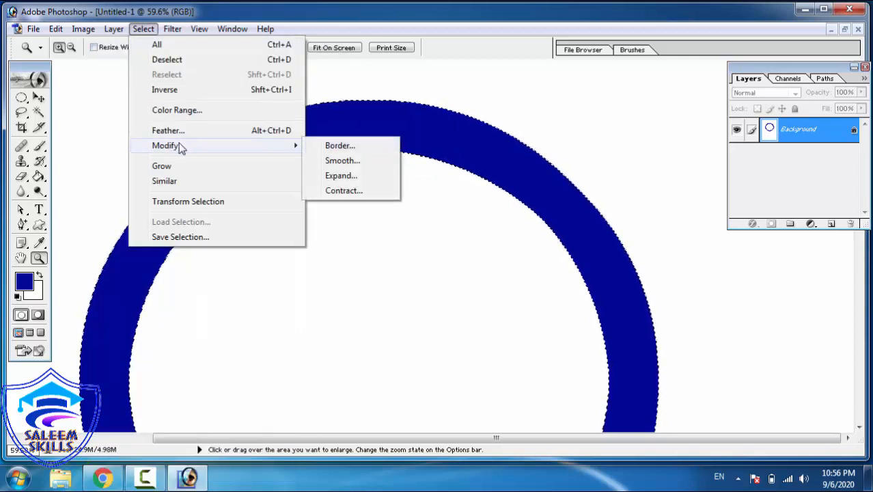
left_click(341, 191)
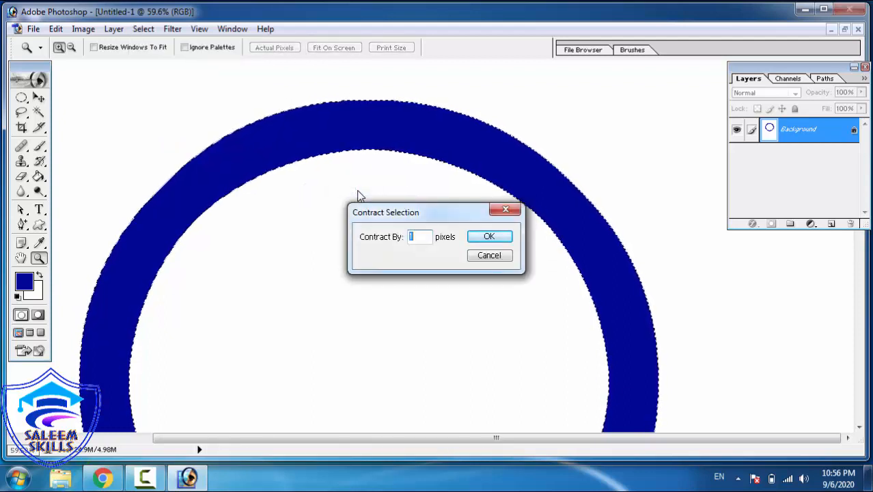
type("15")
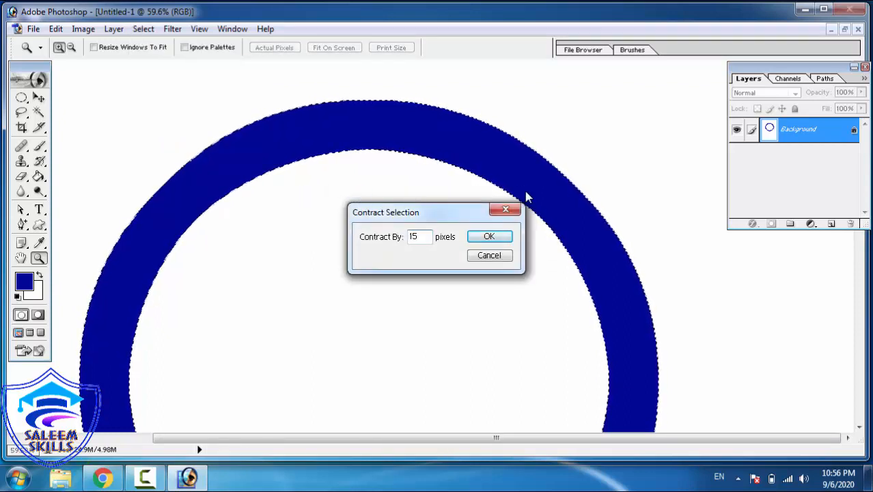
left_click(498, 240)
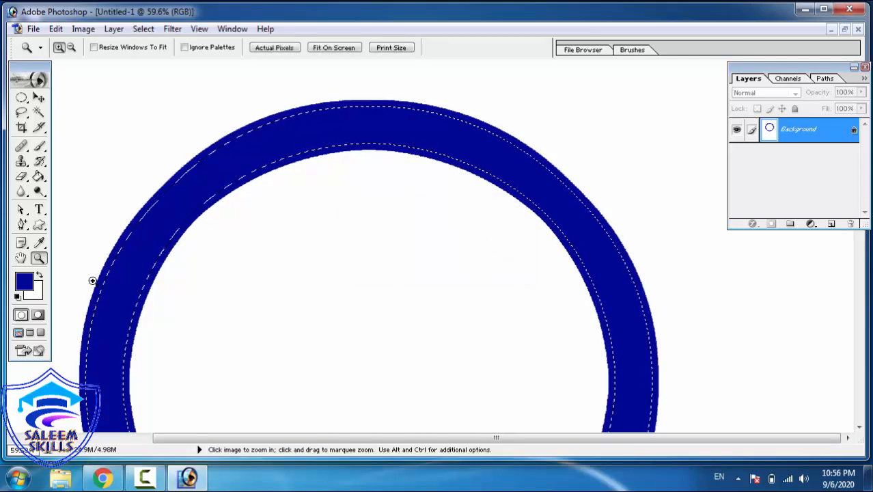
Step: Set the foreground color to purple 700095 and fill the contracted ring selection with it
left_click(24, 281)
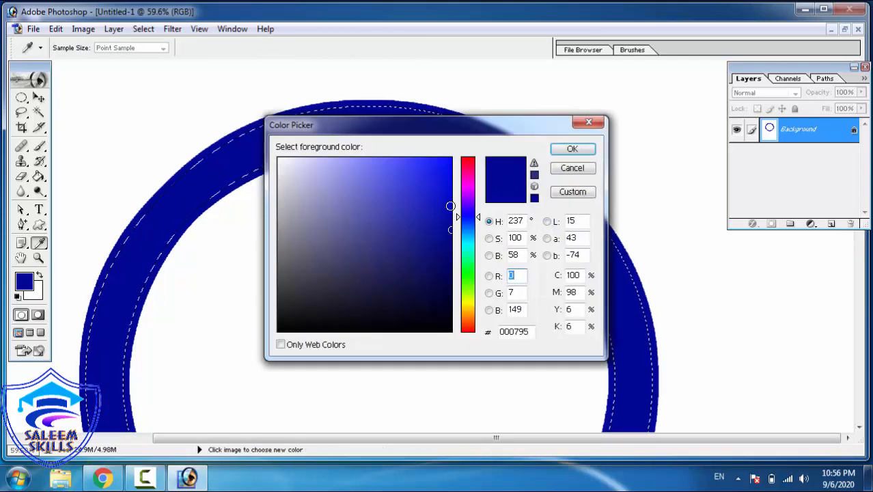
left_click(468, 195)
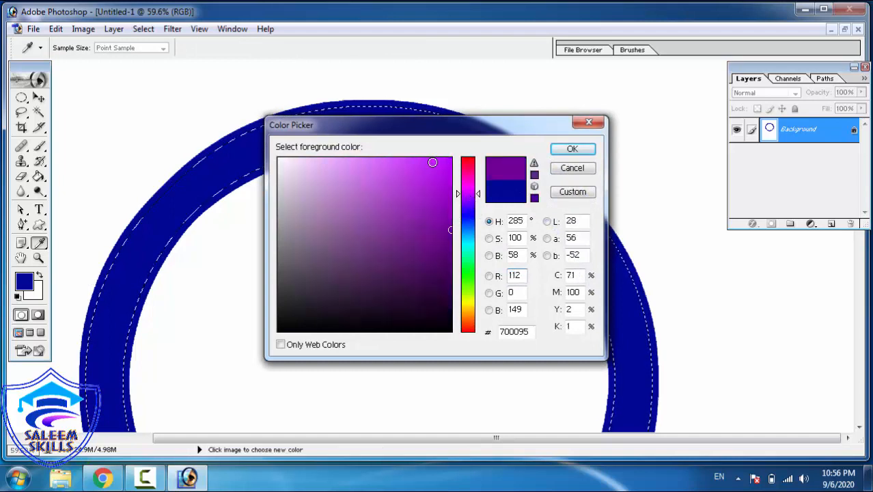
left_click(572, 150)
key("z")
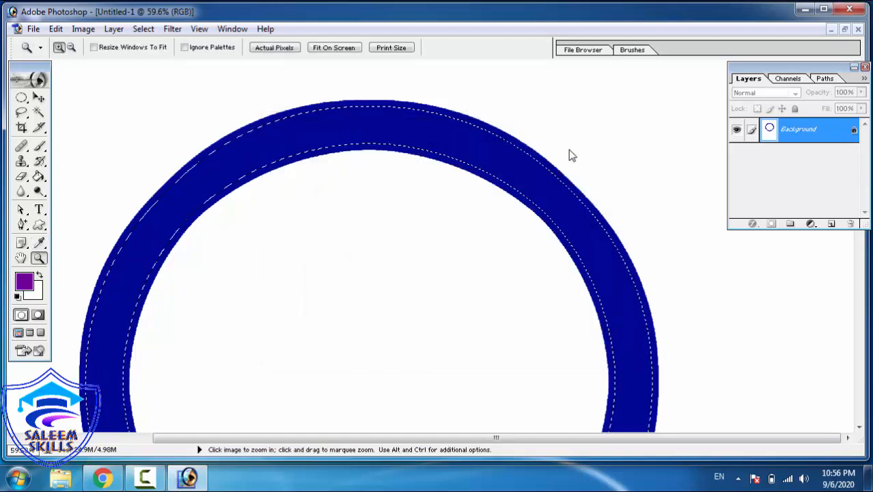
key("alt+BackSpace")
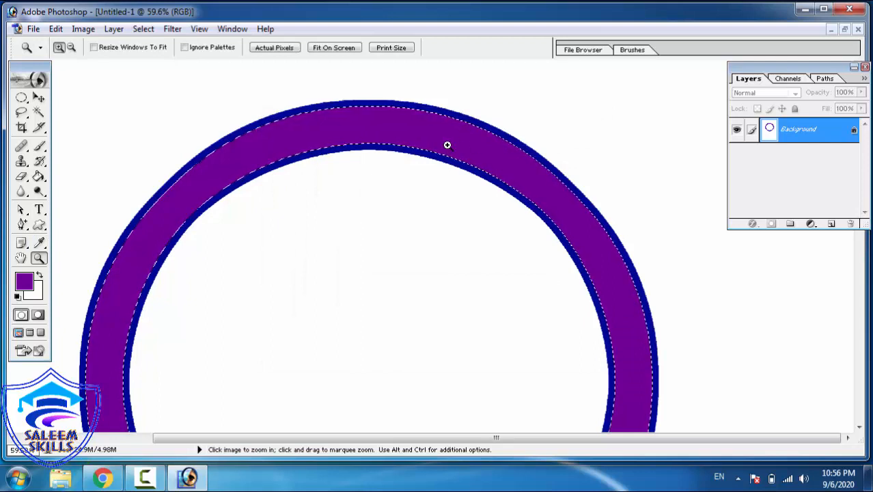
Step: Contract the selection around the purple band by 15 pixels
left_click(172, 30)
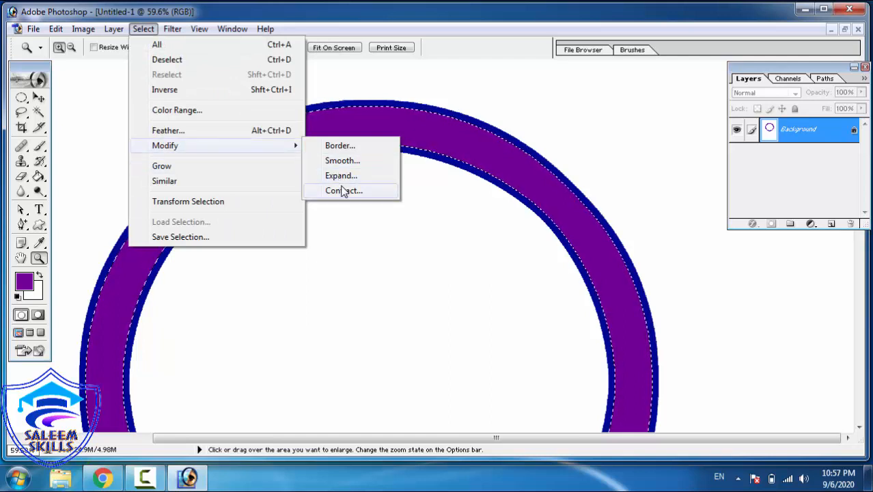
left_click(343, 191)
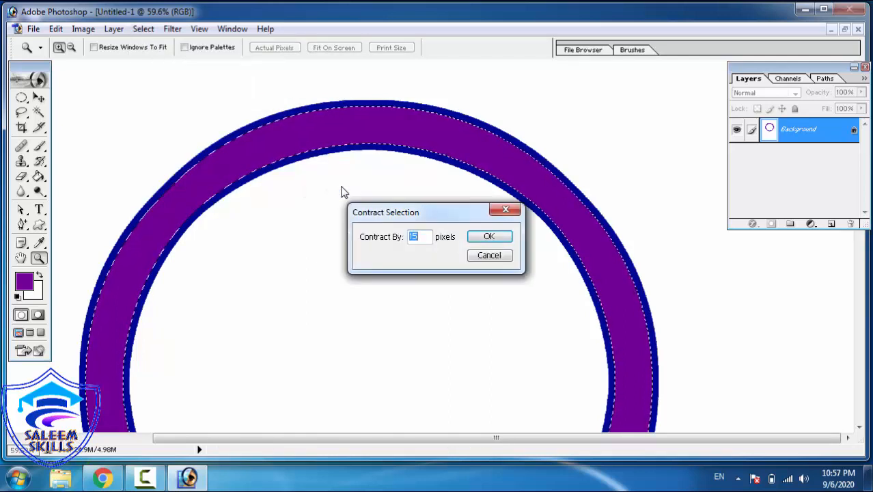
type("15")
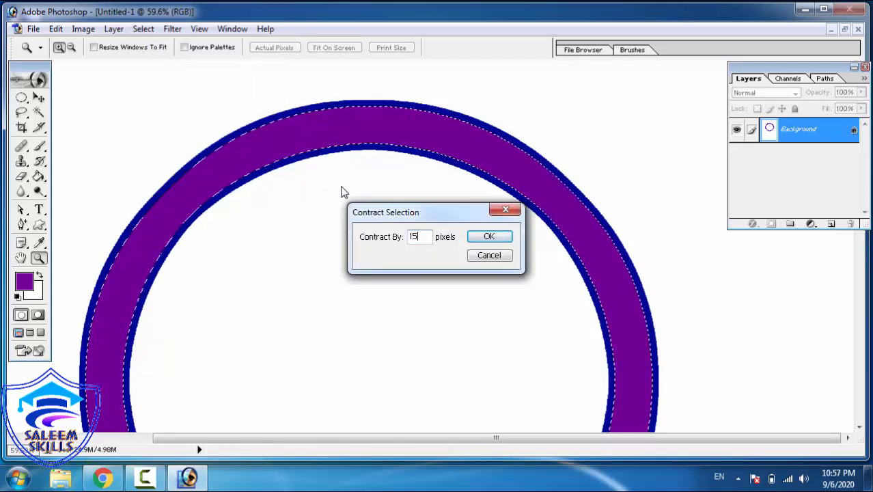
left_click(489, 236)
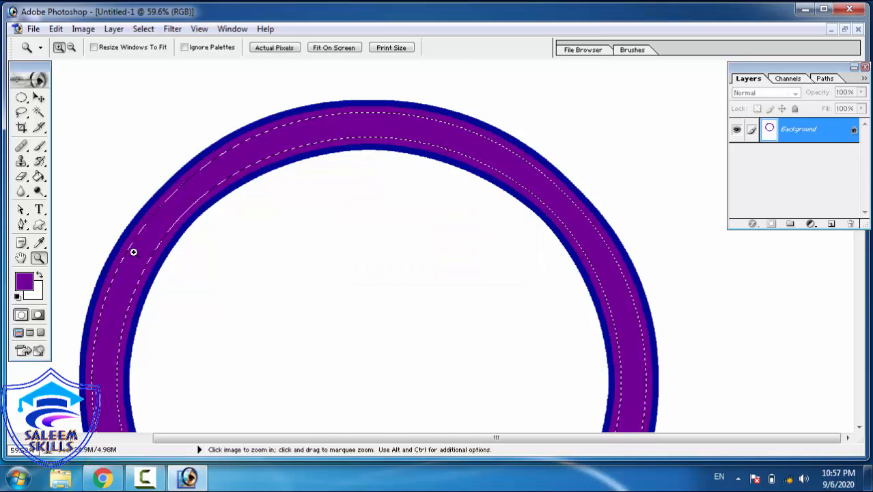
Step: Set the foreground color to bright yellow FCFF00 and fill the contracted selection inside the purple band
left_click(25, 281)
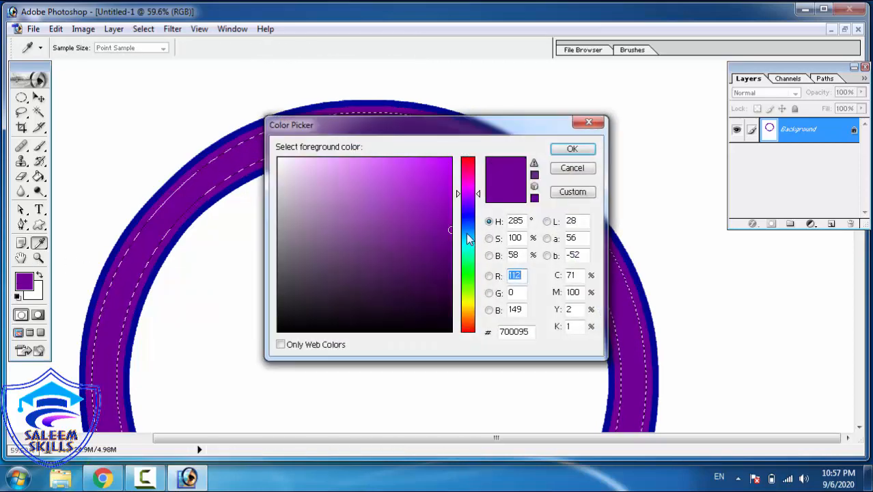
left_click(469, 301)
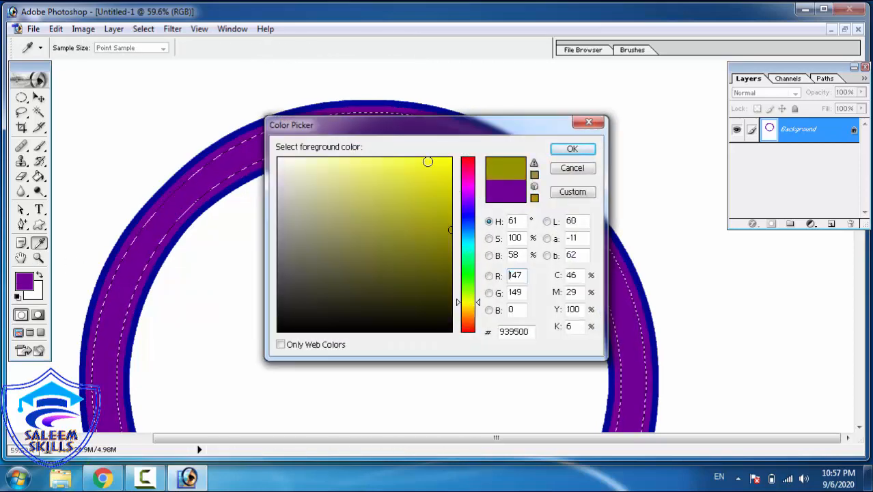
left_click_drag(429, 175, 513, 133)
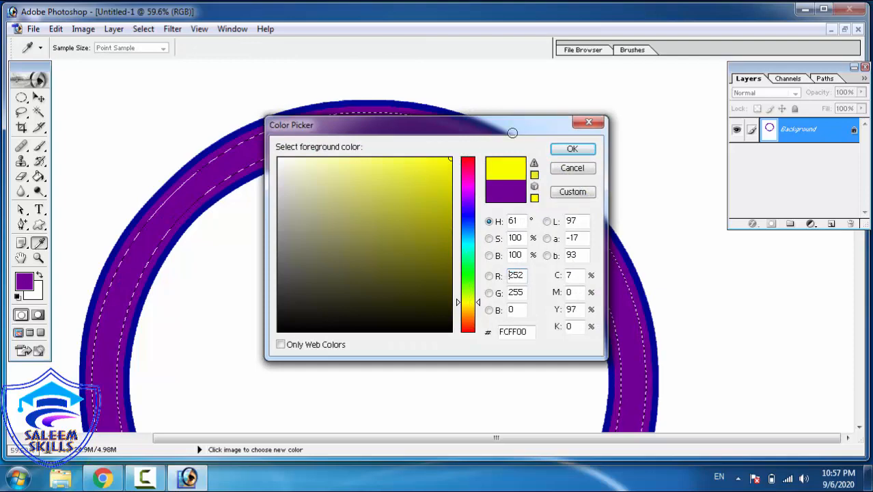
left_click(572, 148)
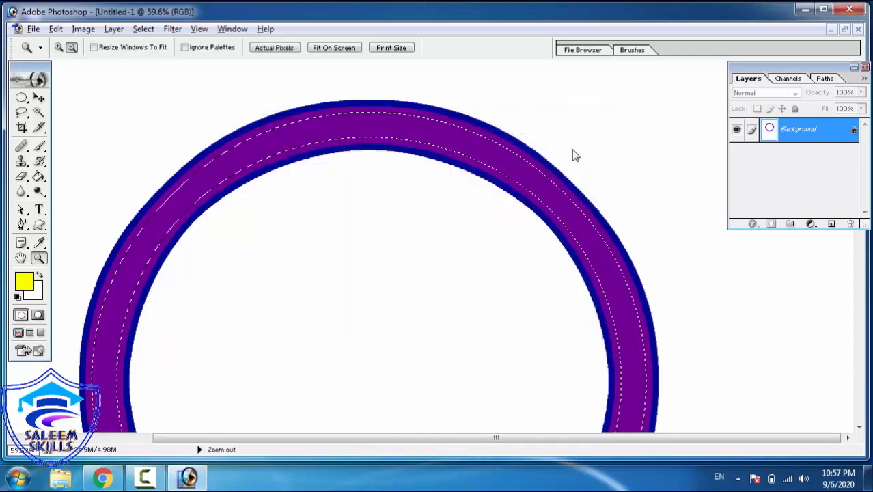
key("alt+BackSpace")
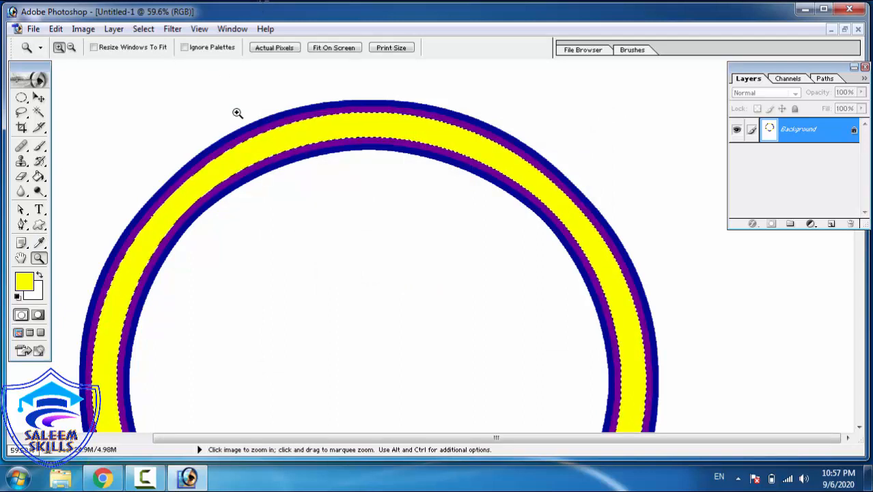
Step: Contract the selection around the yellow band by 15 pixels
left_click(148, 29)
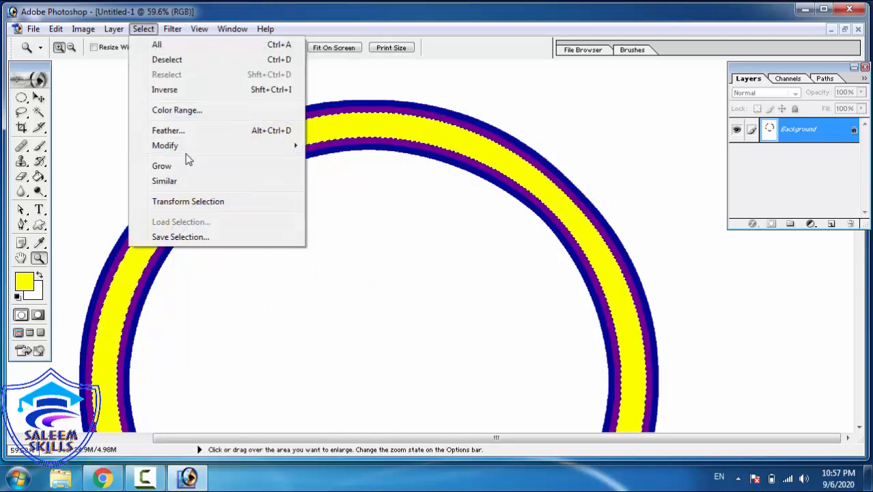
mouse_move(186, 145)
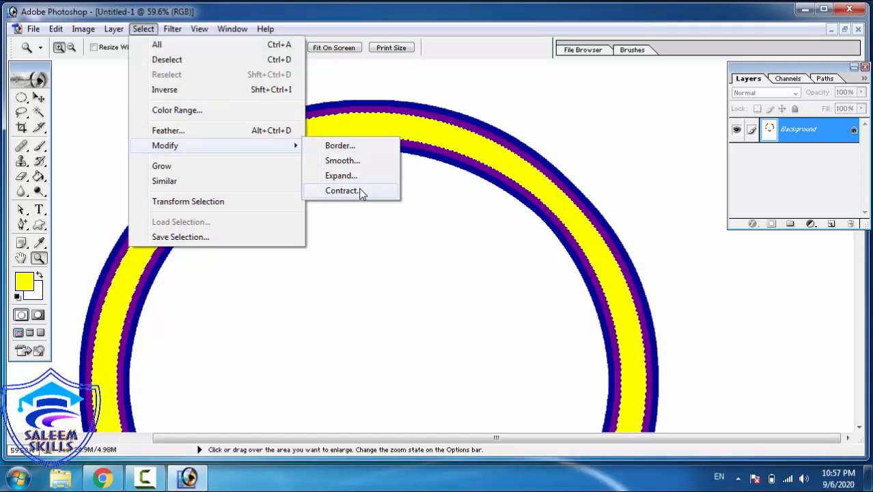
left_click(341, 190)
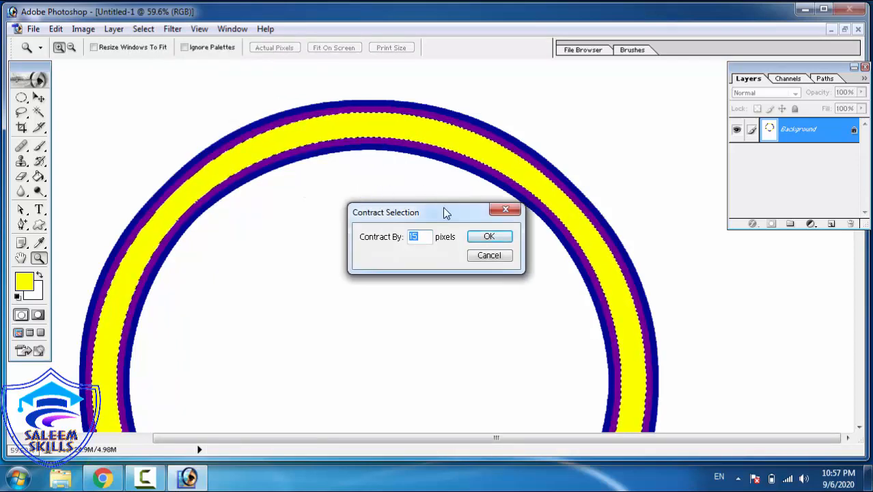
left_click(485, 237)
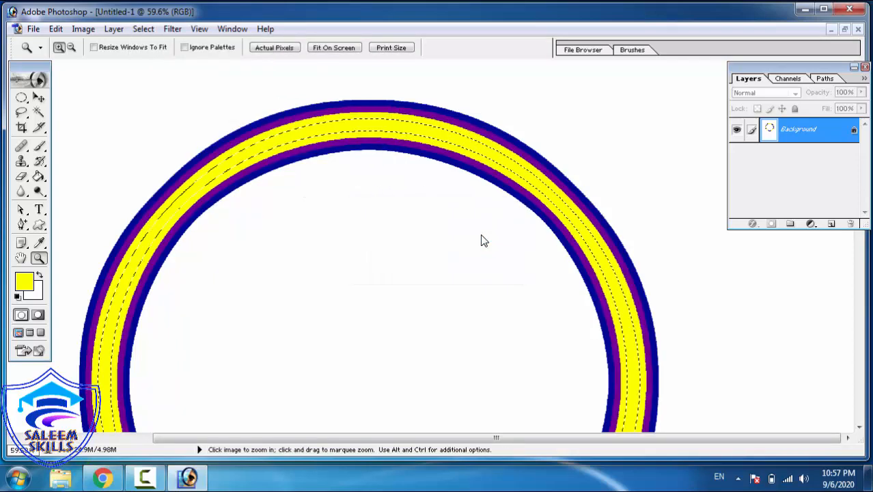
Step: Set the foreground color to red FF0000 and fill the contracted selection inside the yellow band
left_click(24, 280)
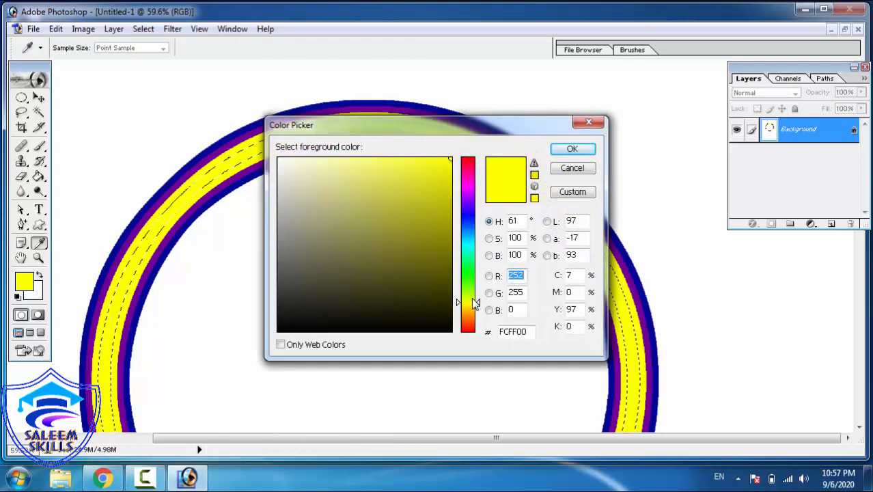
left_click_drag(462, 303, 482, 390)
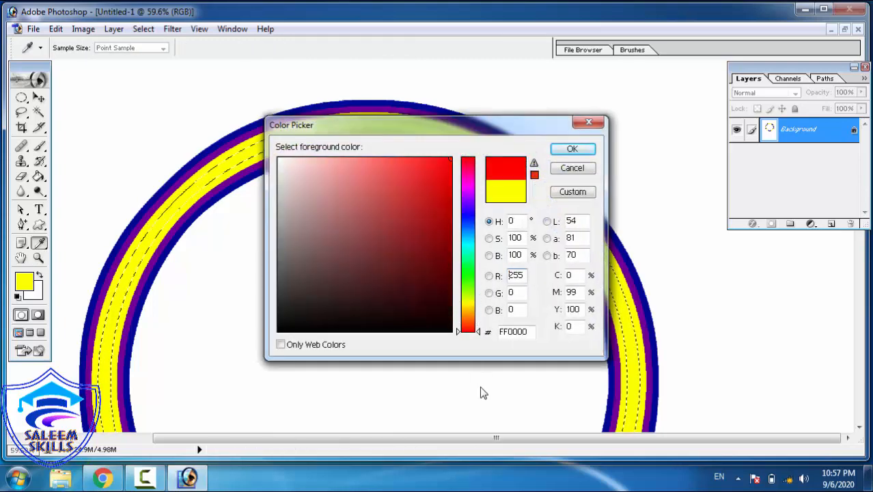
left_click(571, 149)
key("alt+BackSpace")
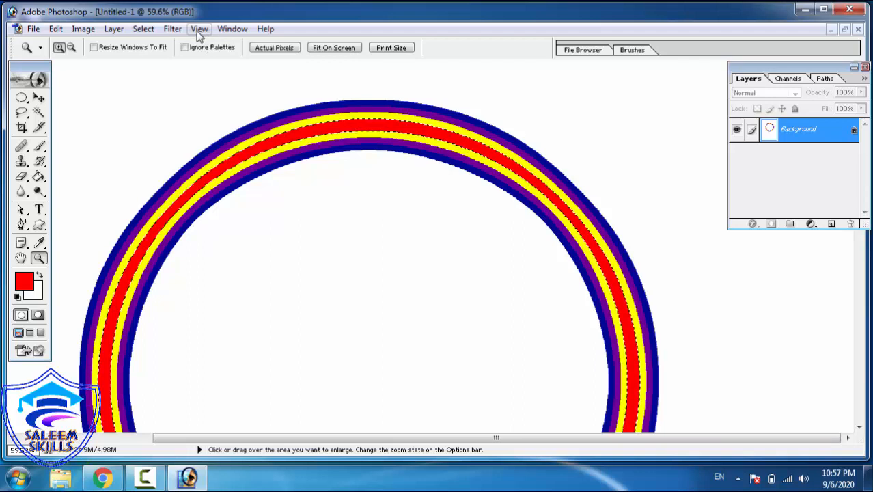
Step: Try to contract the selection around the red band by 15 pixels
left_click(146, 29)
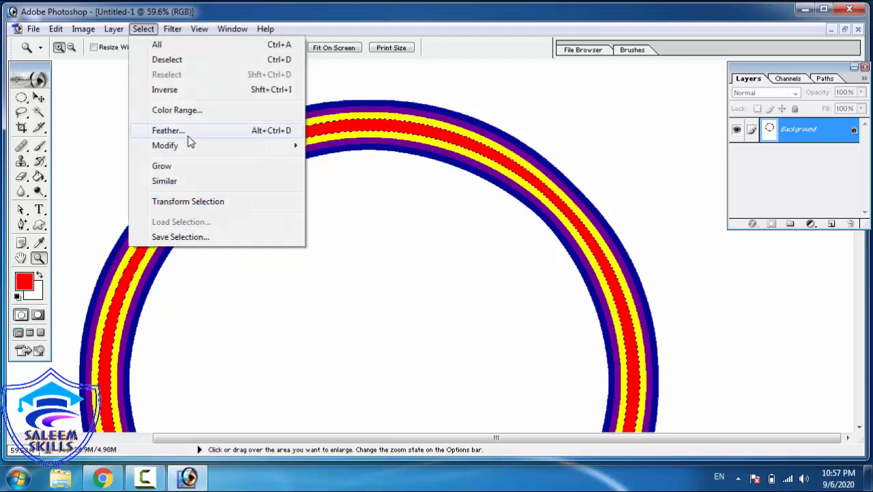
mouse_move(190, 144)
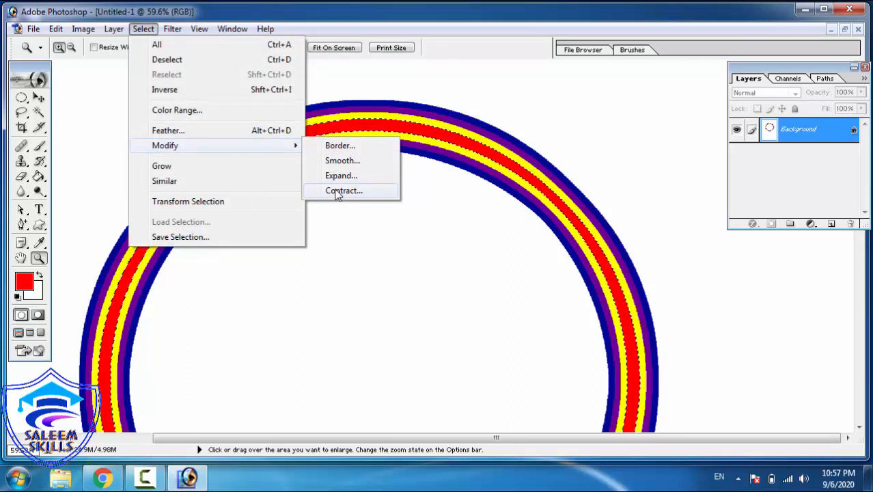
left_click(337, 192)
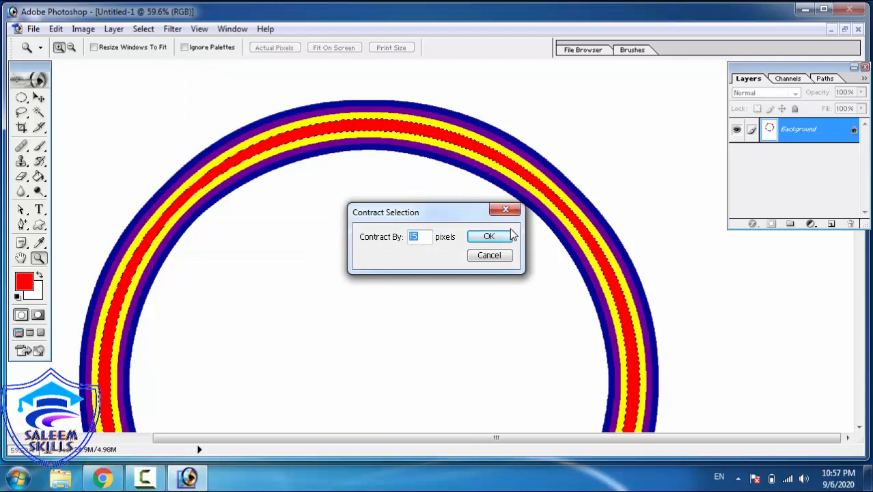
left_click(499, 237)
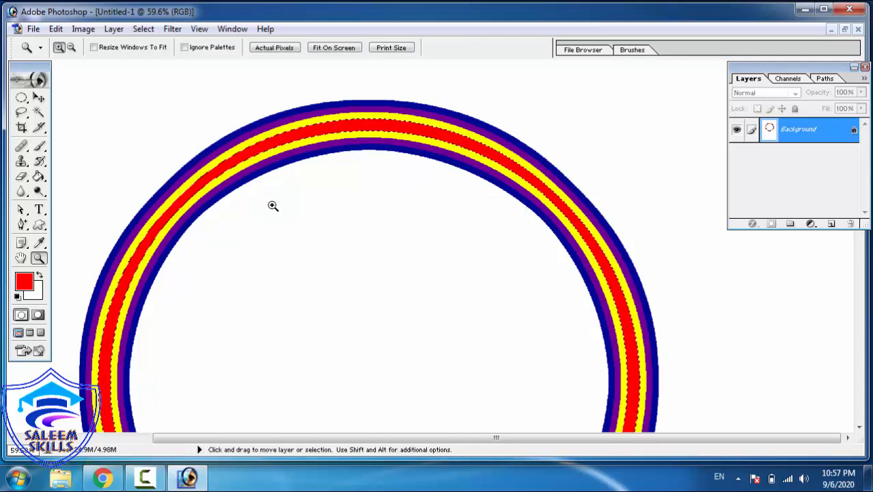
Step: Contract the selection around the red band by 5 pixels
left_click(147, 31)
mouse_move(180, 150)
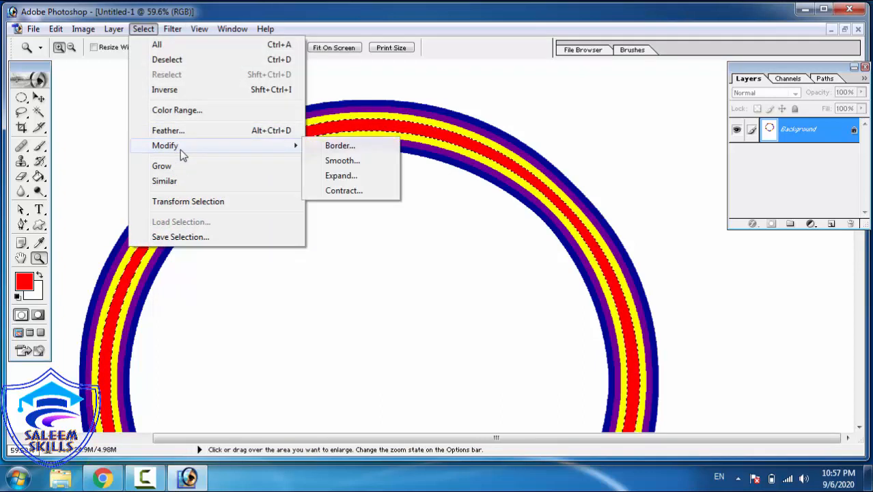
left_click(346, 191)
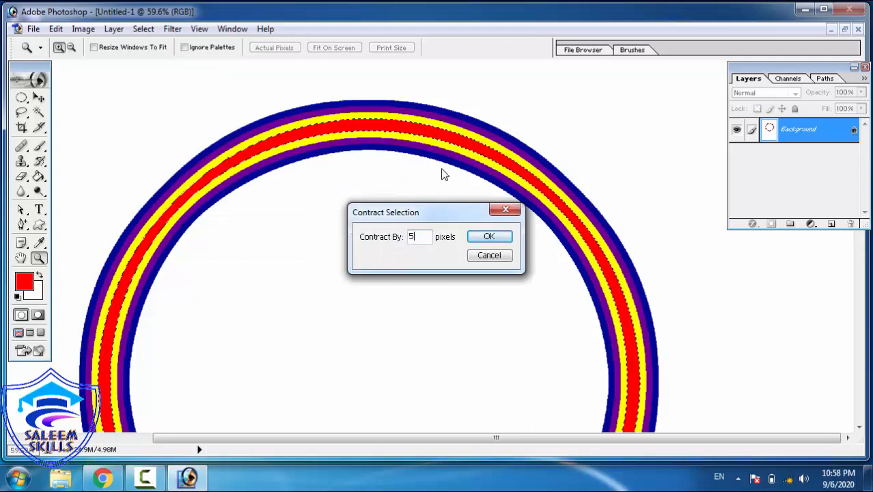
type("5")
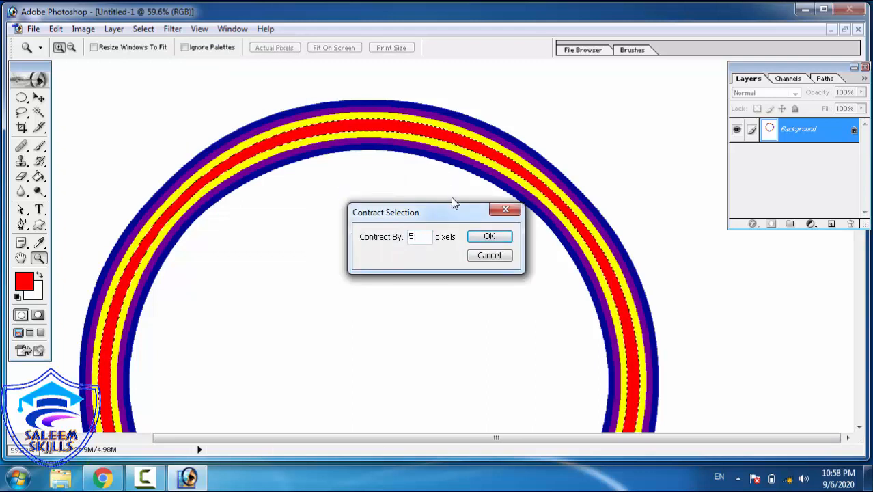
left_click(488, 236)
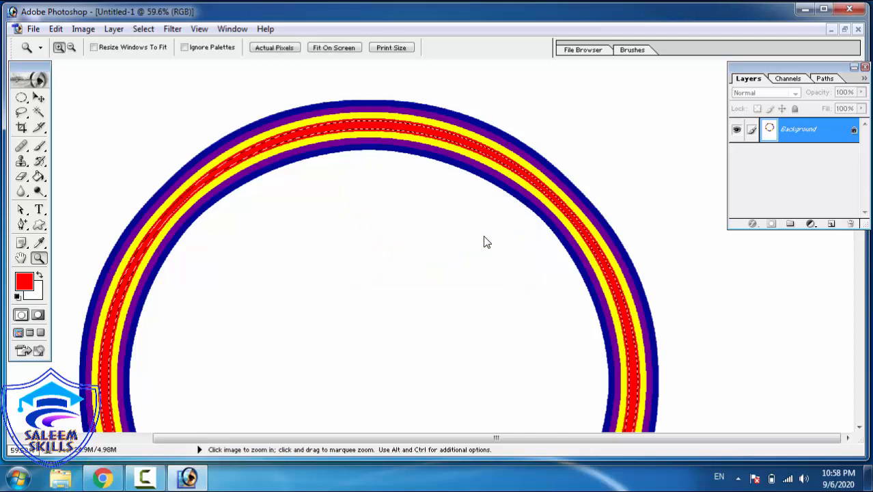
Step: Set the foreground color to green 00FF06, fill the contracted selection inside the red band, and deselect it
left_click(29, 284)
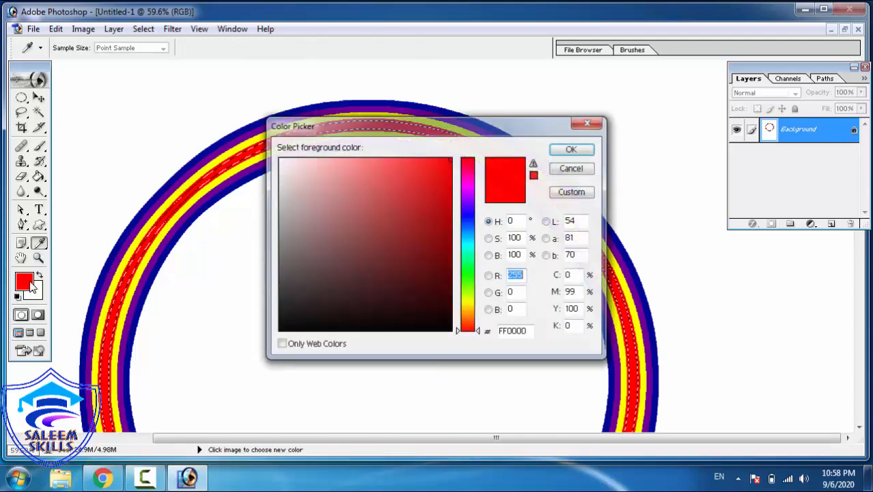
left_click(465, 216)
left_click(468, 271)
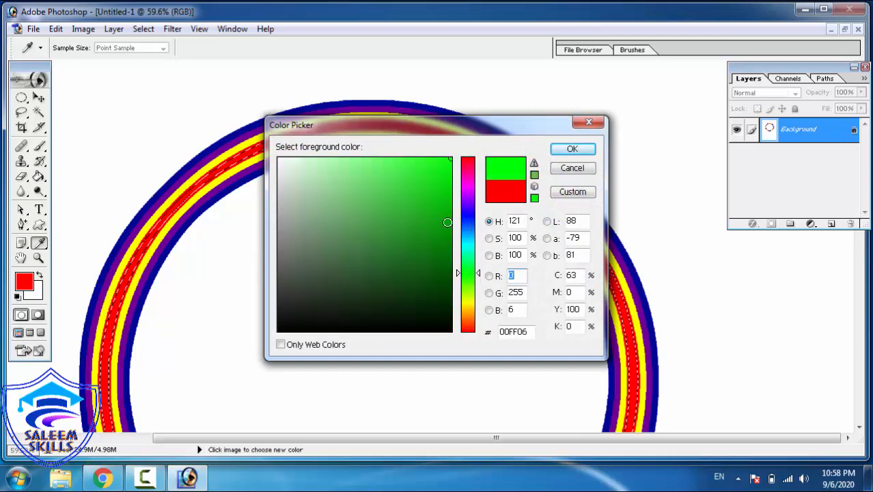
left_click(572, 148)
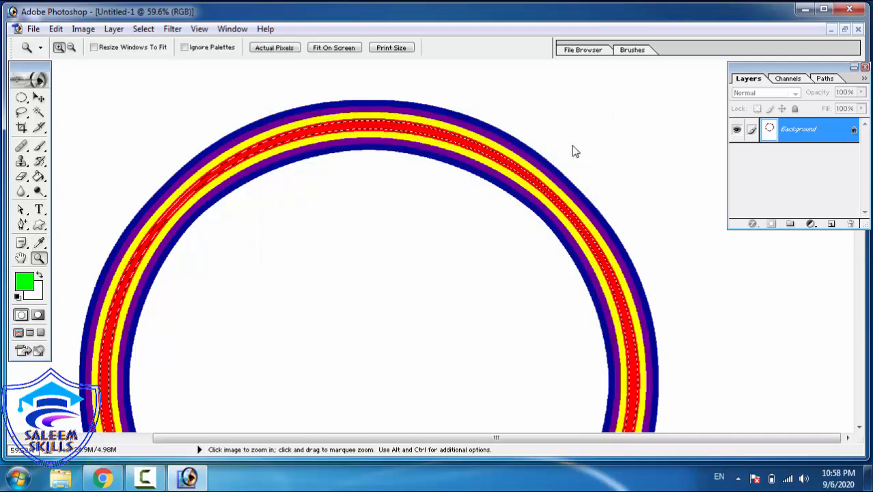
key("alt+BackSpace")
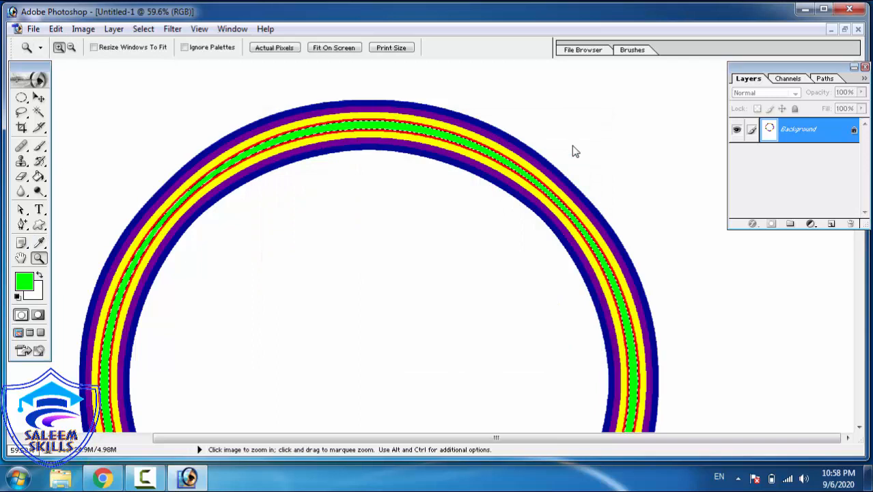
key("ctrl")
key("ctrl+d")
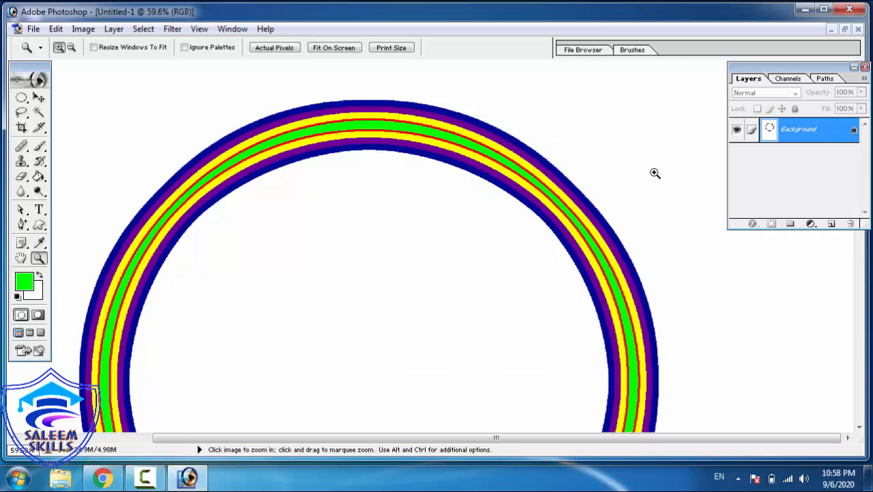
Step: Examine the ring's colored stripes up close and compare them with the view of the whole ring
right_click(587, 161)
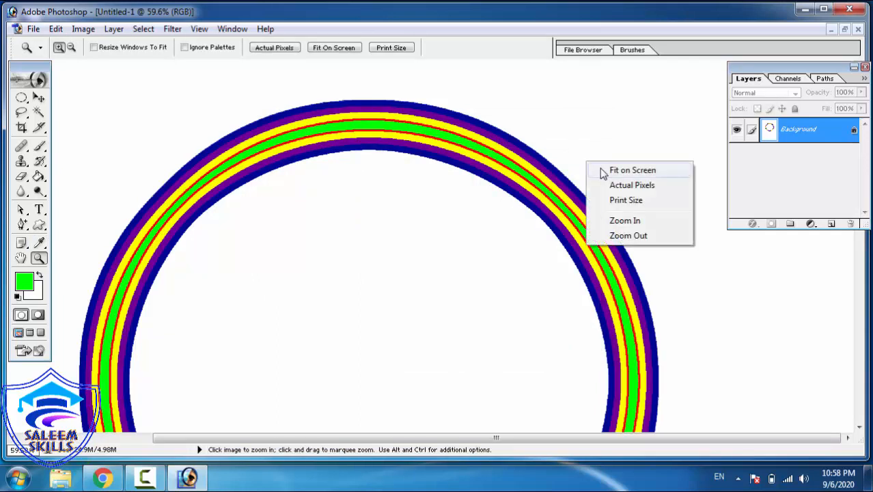
left_click(602, 170)
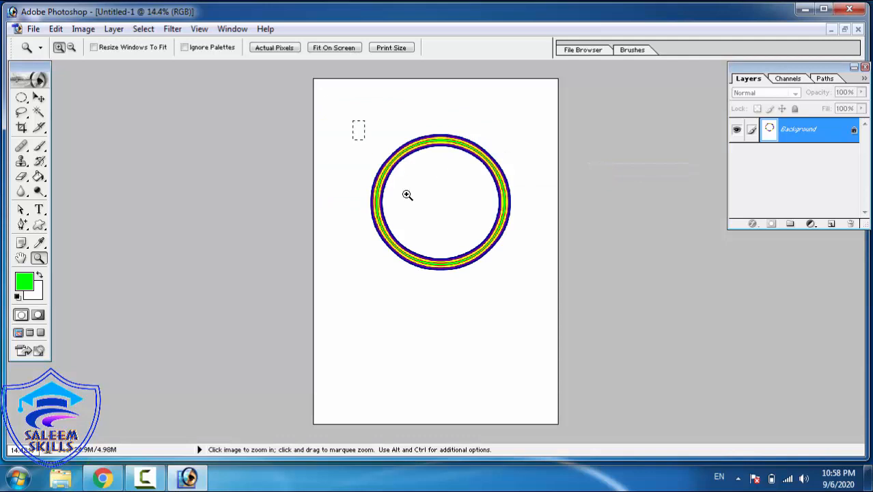
left_click_drag(408, 195, 534, 307)
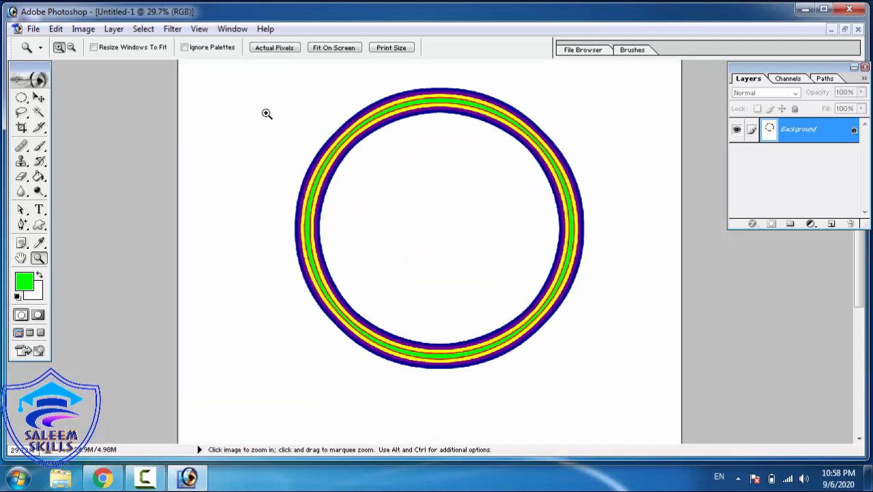
left_click_drag(267, 112, 590, 245)
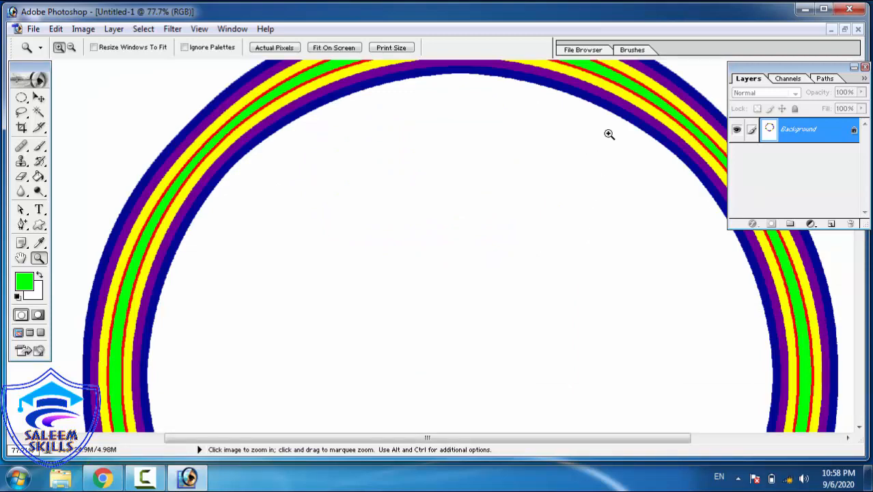
left_click_drag(608, 144, 783, 3)
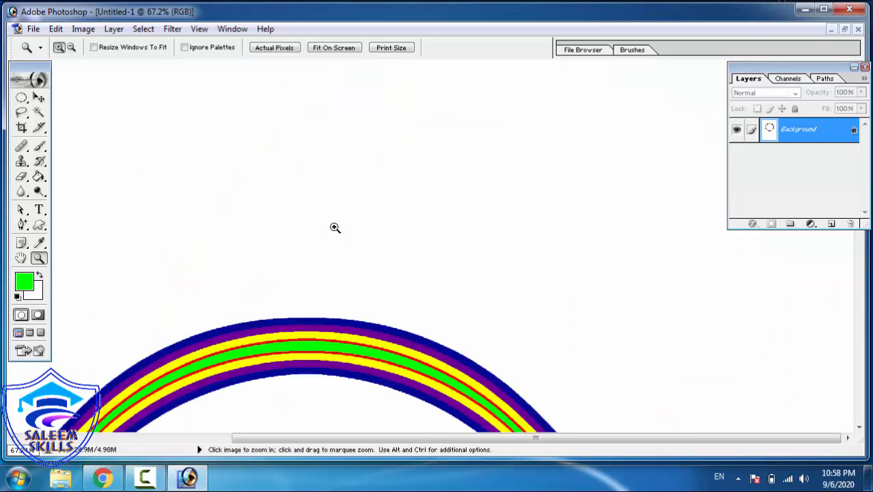
left_click_drag(379, 406, 465, 409)
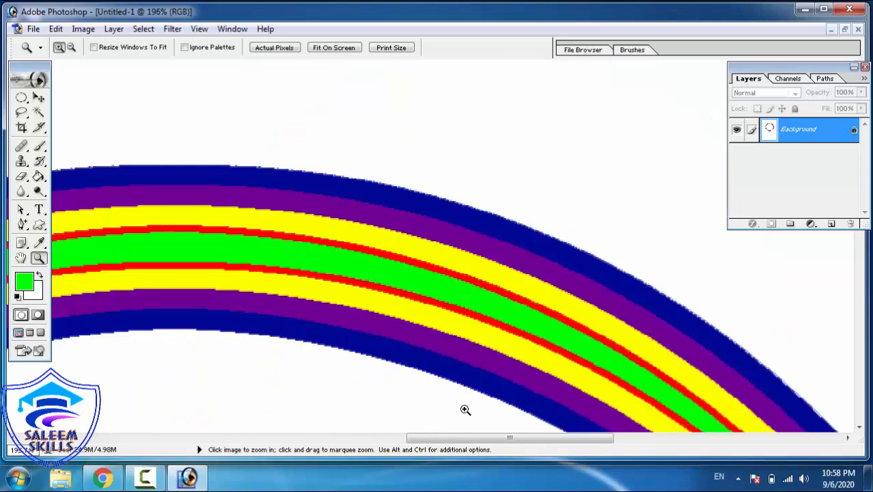
right_click(345, 218)
left_click(373, 230)
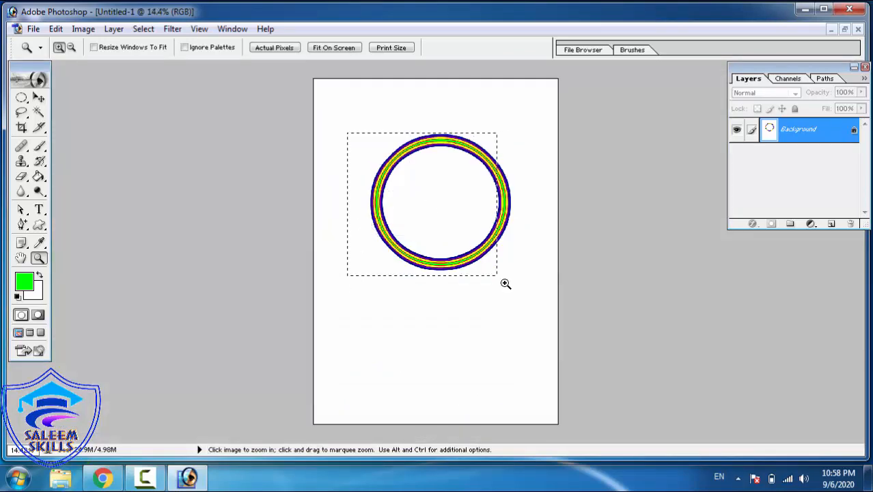
left_click_drag(506, 284, 523, 295)
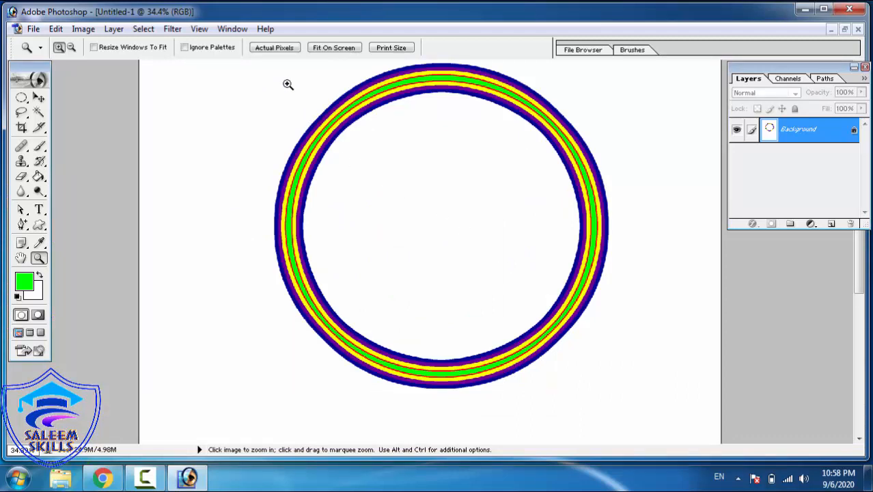
left_click_drag(428, 169, 430, 169)
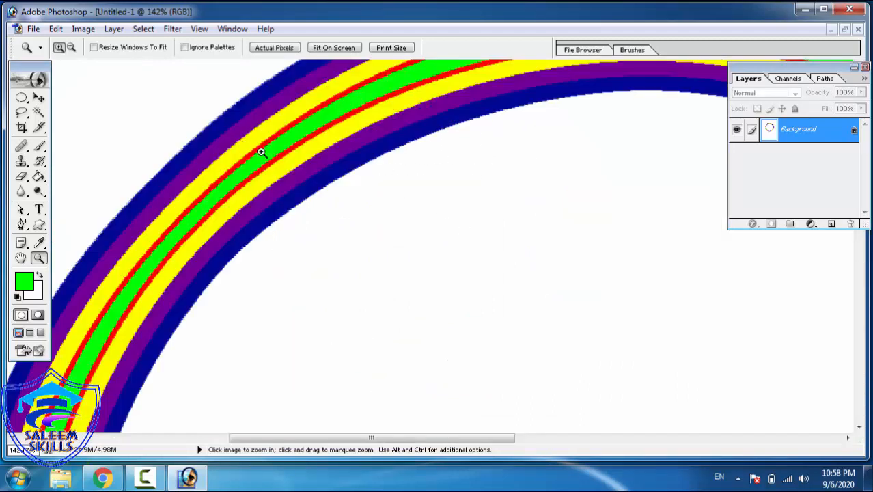
right_click(300, 162)
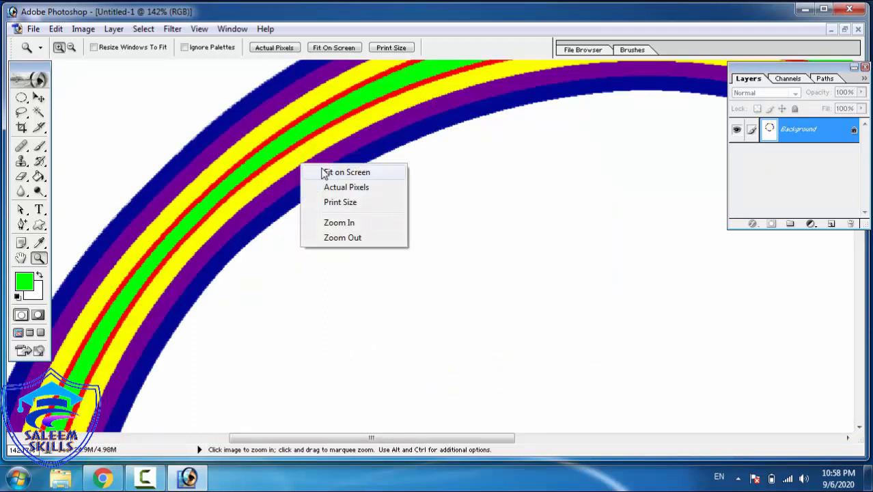
left_click(345, 172)
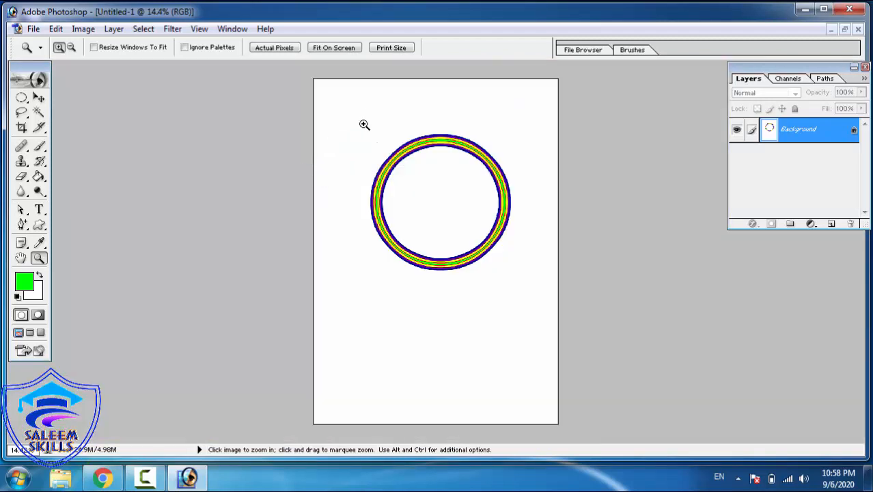
left_click_drag(365, 125, 523, 287)
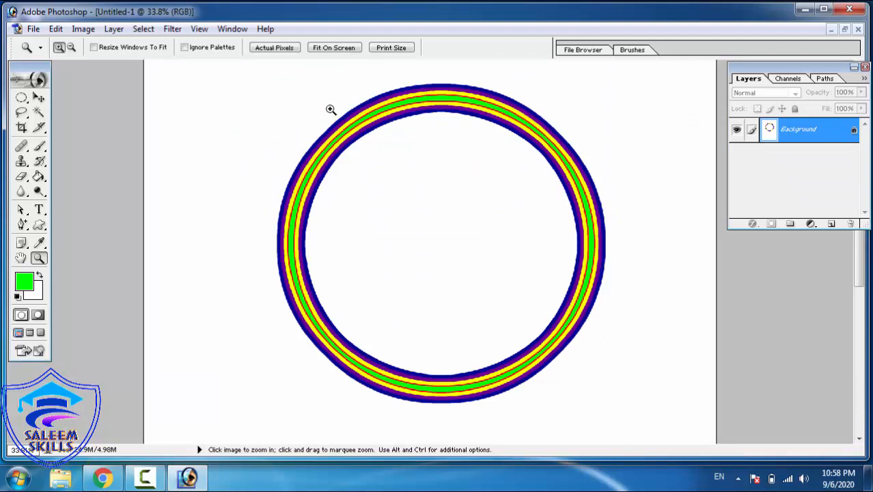
Step: Undo the deselection to restore the selection around the green band
left_click(173, 29)
mouse_move(147, 29)
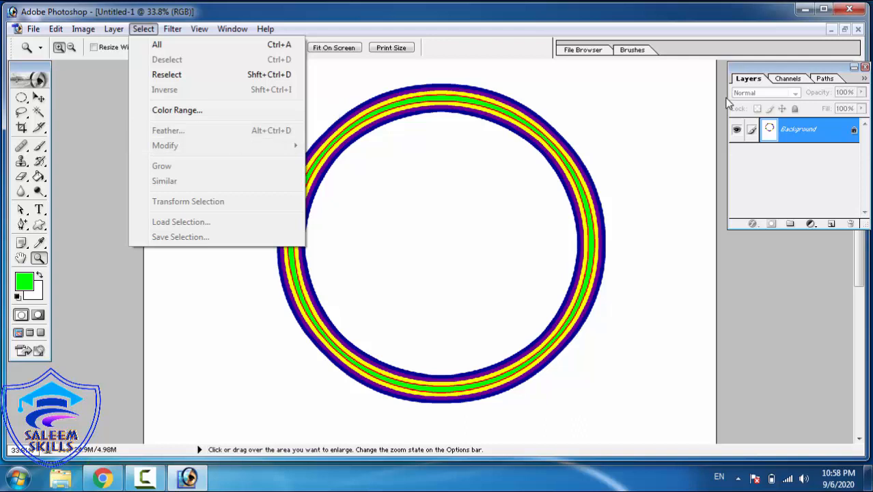
left_click(773, 125)
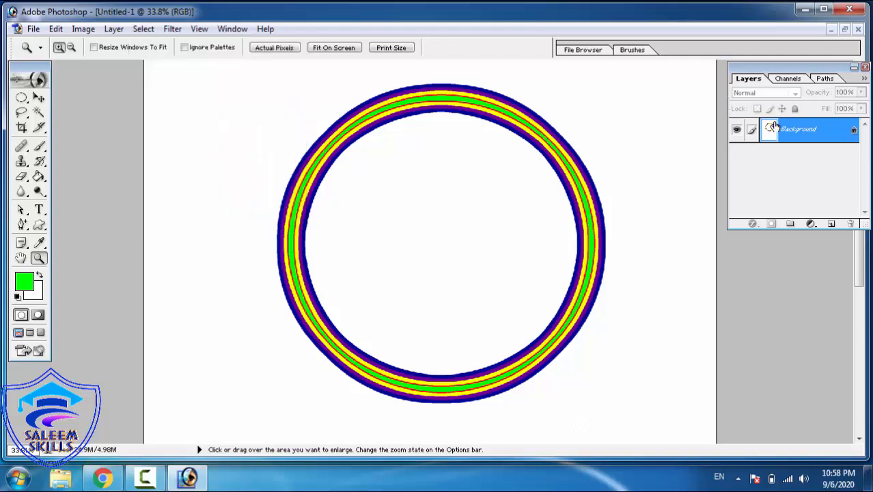
key("ctrl+z")
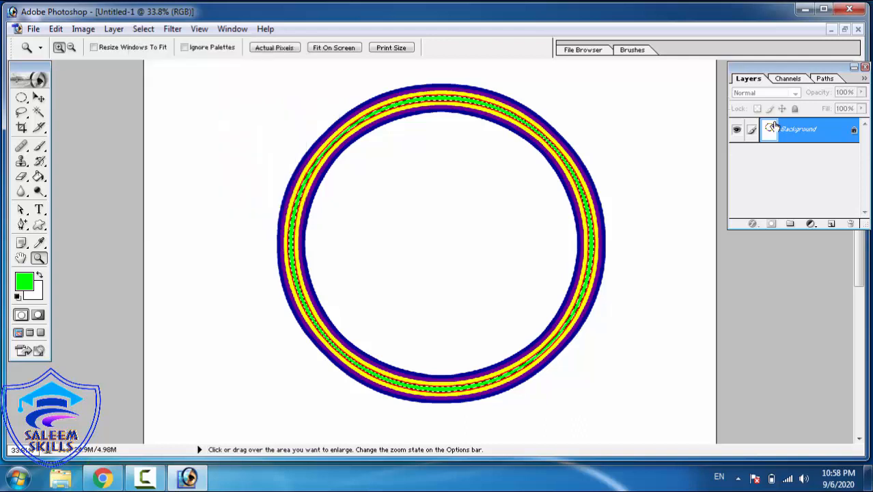
left_click(142, 29)
mouse_move(191, 151)
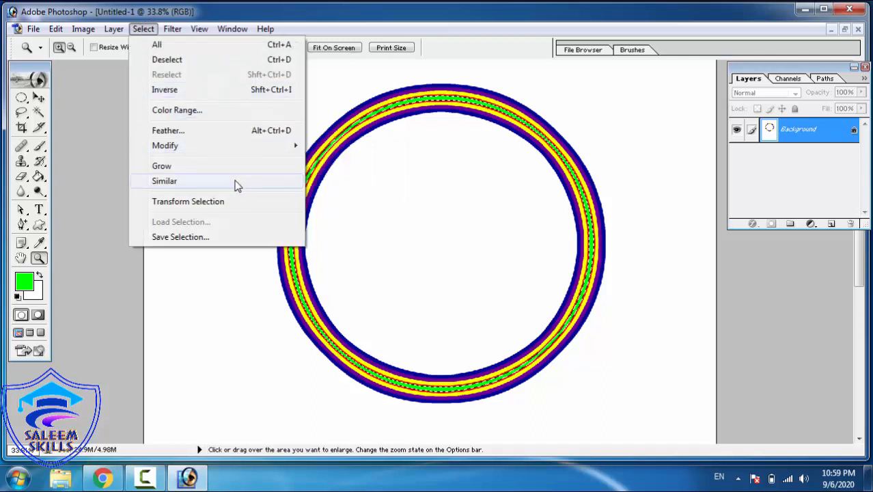
left_click(191, 174)
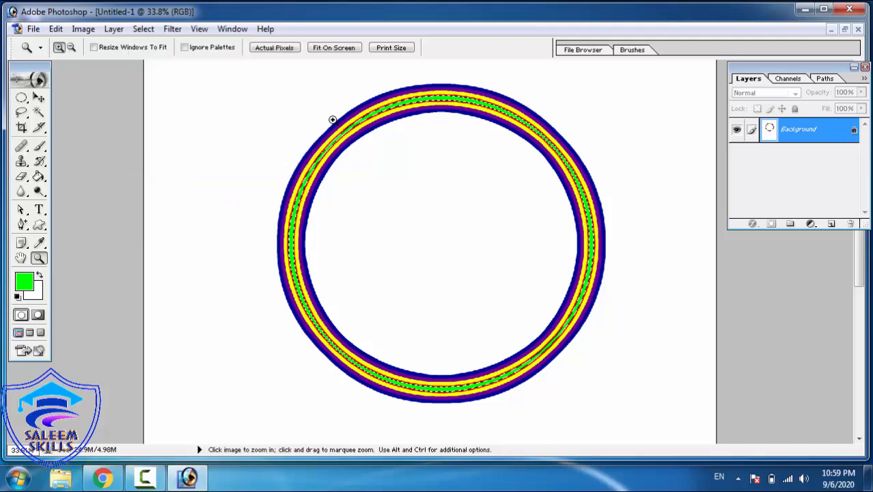
key("a")
key("ctrl+d")
key("super")
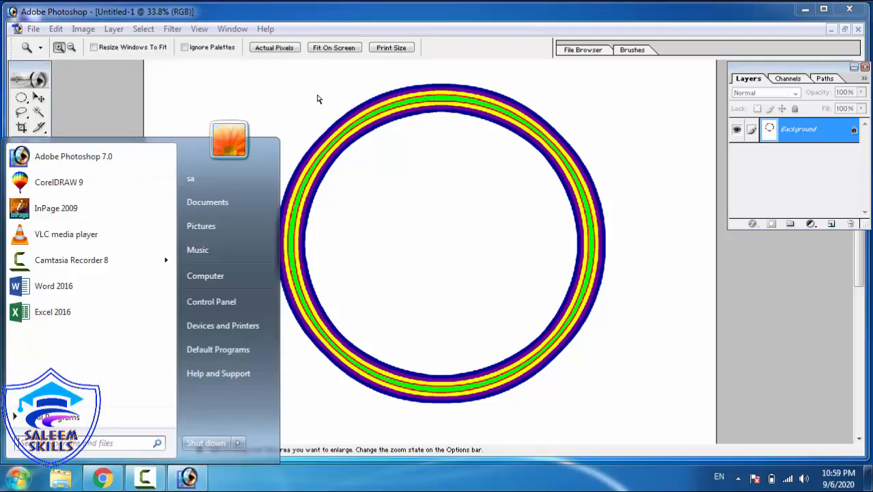
key("super")
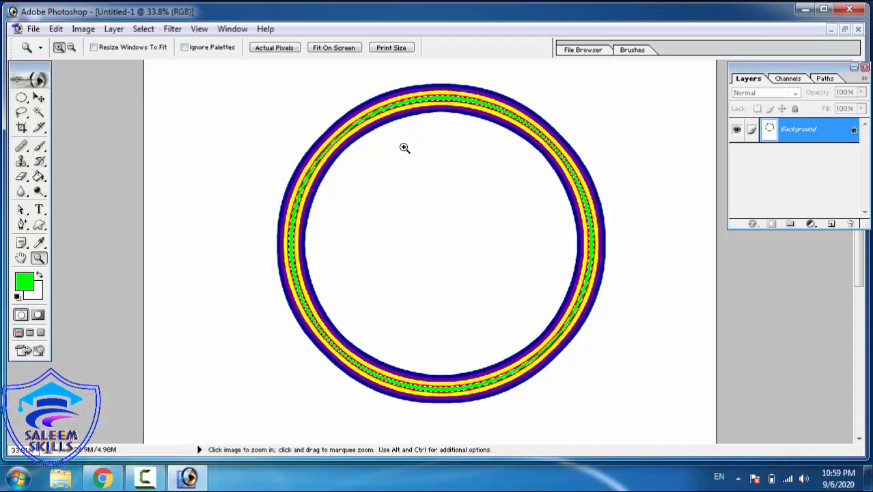
Step: Apply the Grow command to the green band's selection, and deselect it
left_click_drag(404, 147, 314, 77)
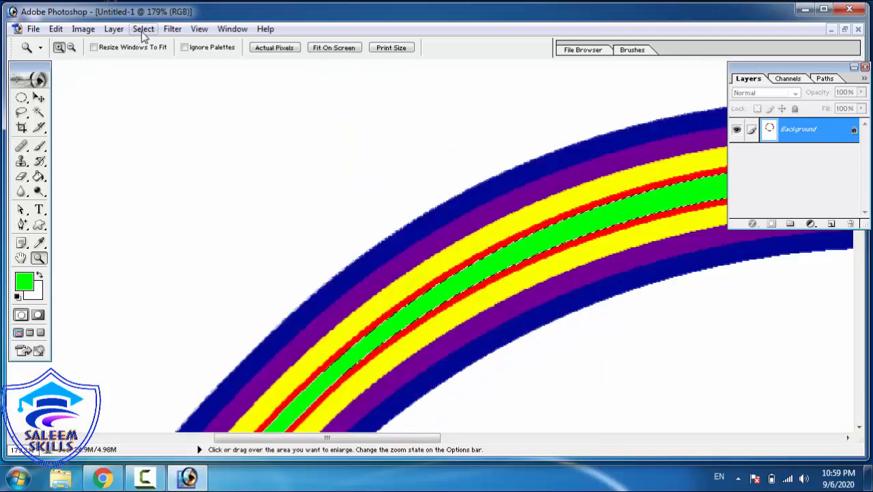
left_click(144, 29)
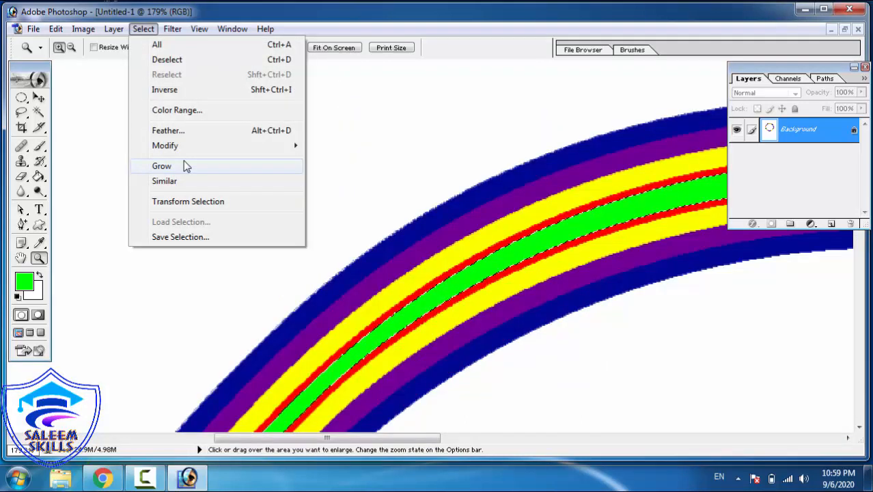
left_click(230, 166)
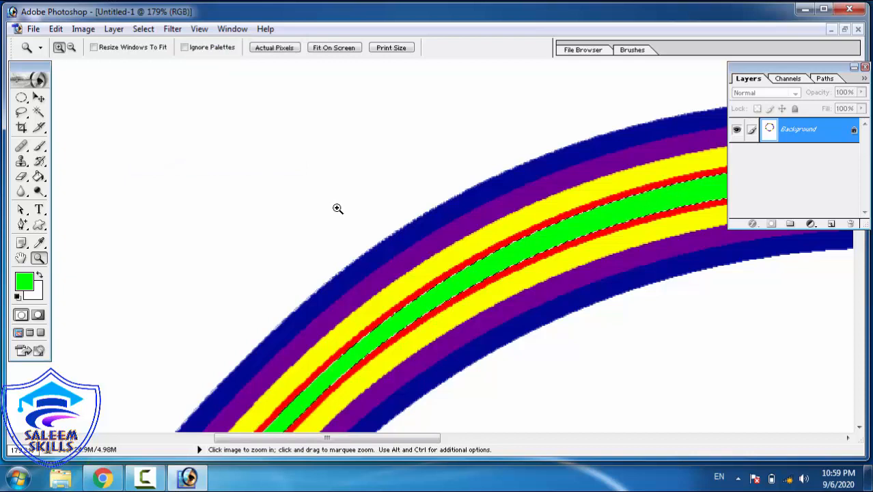
key("ctrl+d")
right_click(387, 199)
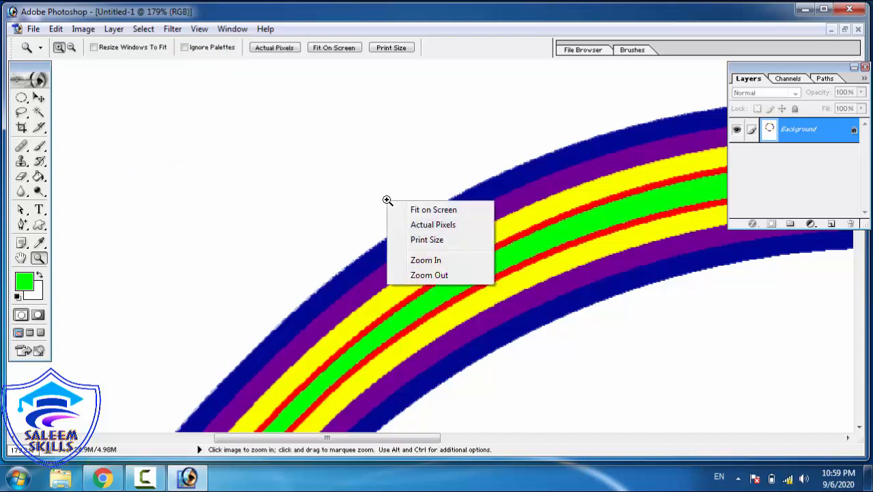
left_click(413, 212)
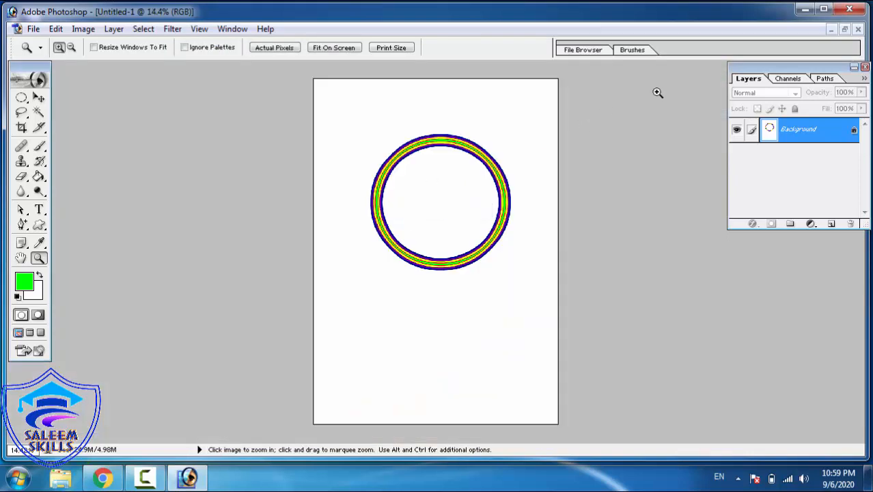
Step: Minimize the three open documents Untitled-1, Untitled-2 and Untitled-3 to clear the workspace
left_click(832, 31)
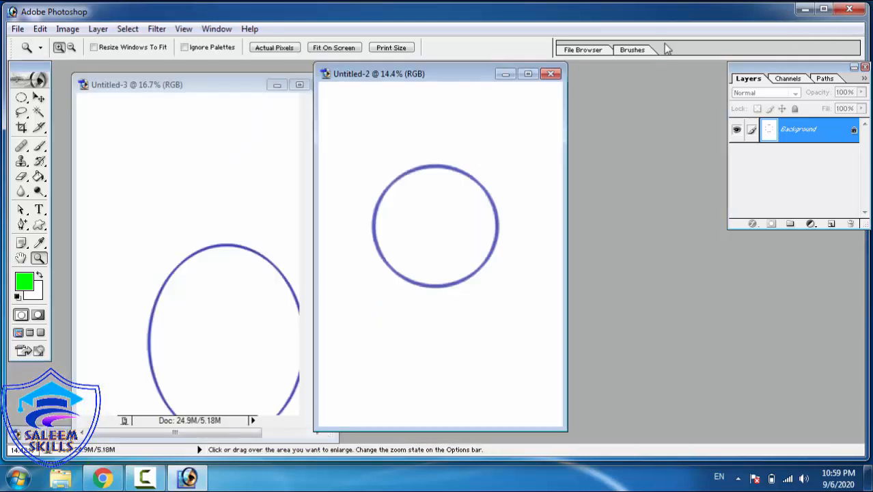
left_click(506, 75)
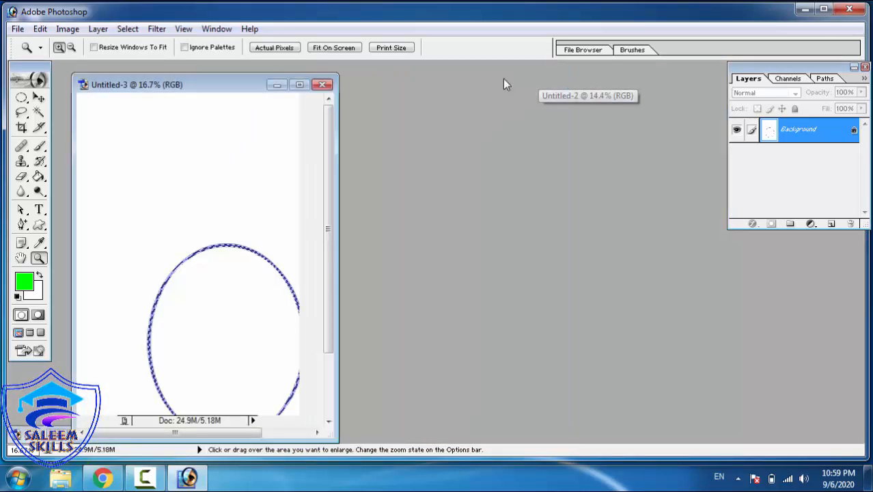
left_click(277, 86)
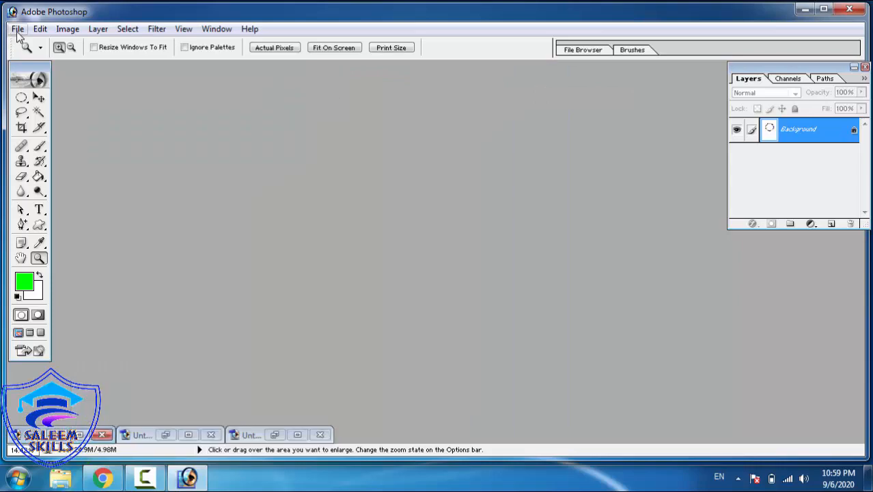
Step: Open the red car photo c.jpg, discarding its embedded color profile, and maximize its document window
left_click(18, 30)
left_click(40, 60)
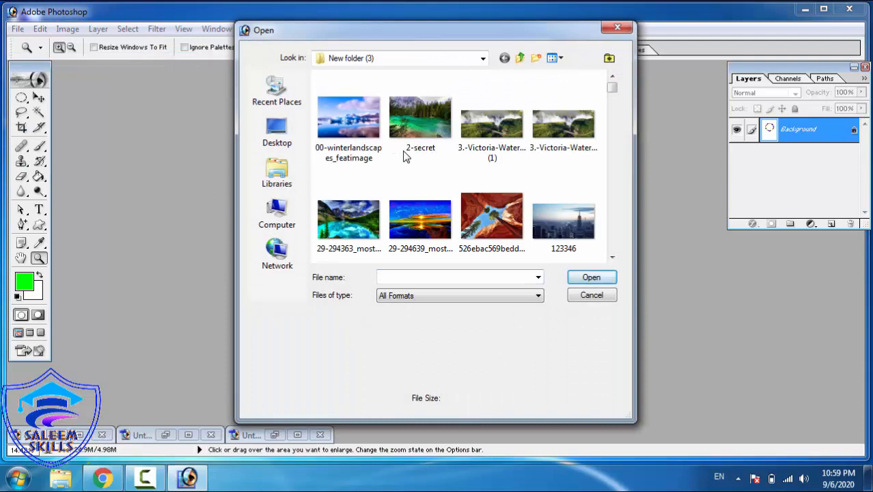
key("Down")
key("Down")
key("Down")
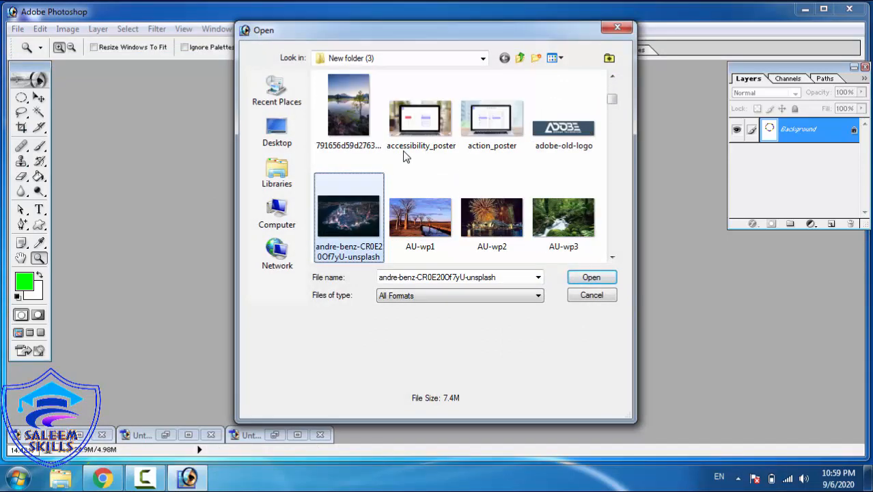
key("c")
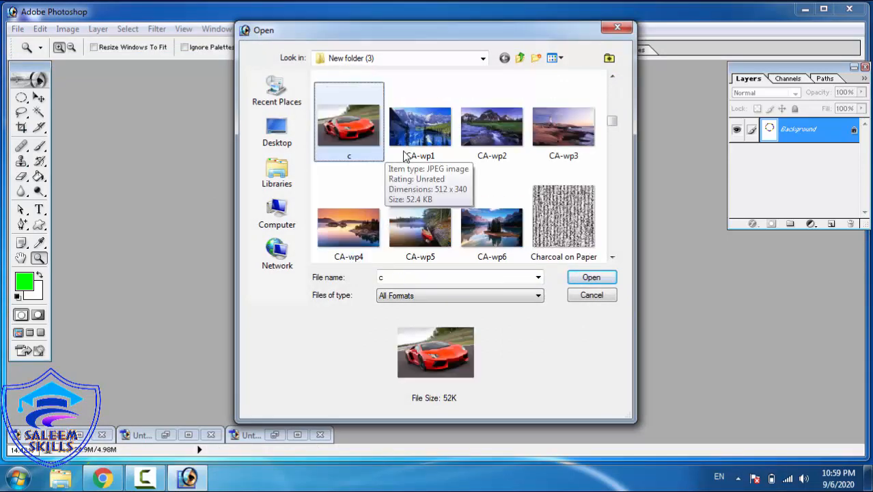
key("Return")
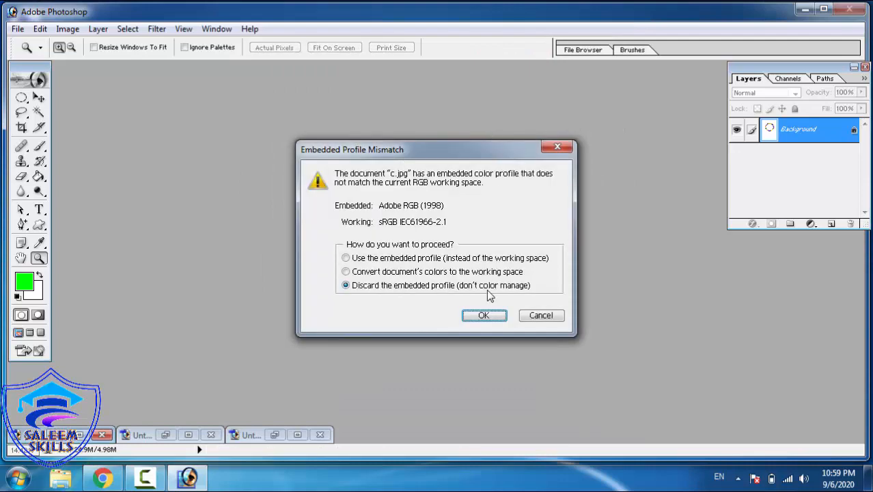
left_click(485, 314)
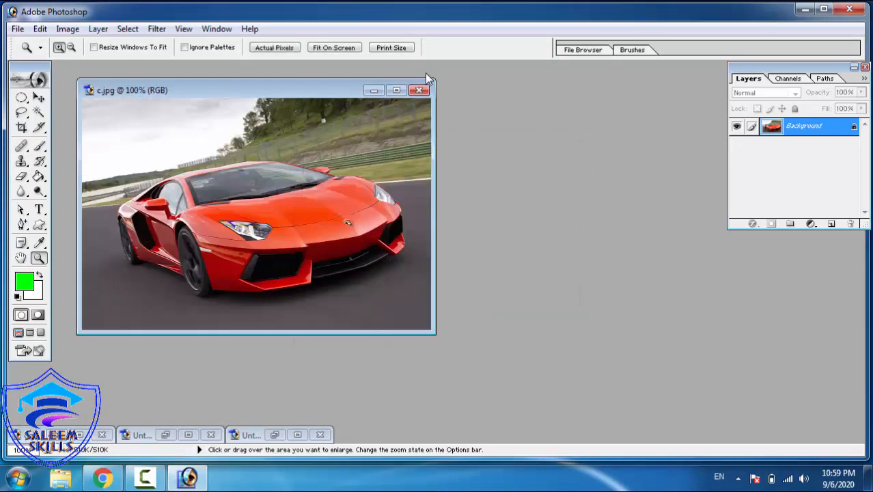
left_click(403, 90)
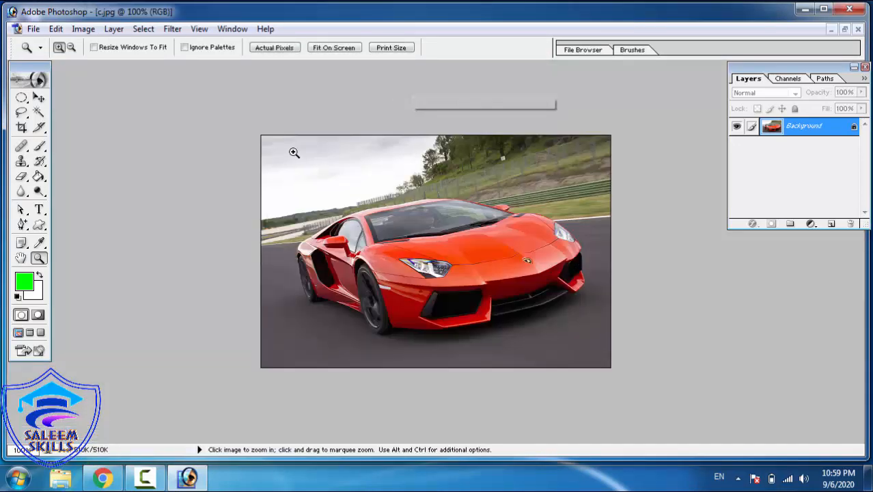
Step: Select the orange-red areas of the car's hood with Color Range using Sampled Colors
left_click_drag(531, 297, 614, 351)
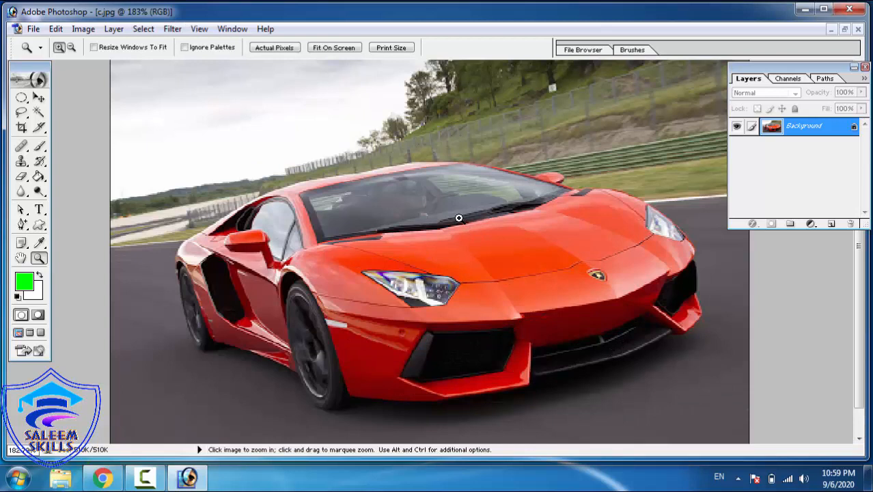
left_click(145, 30)
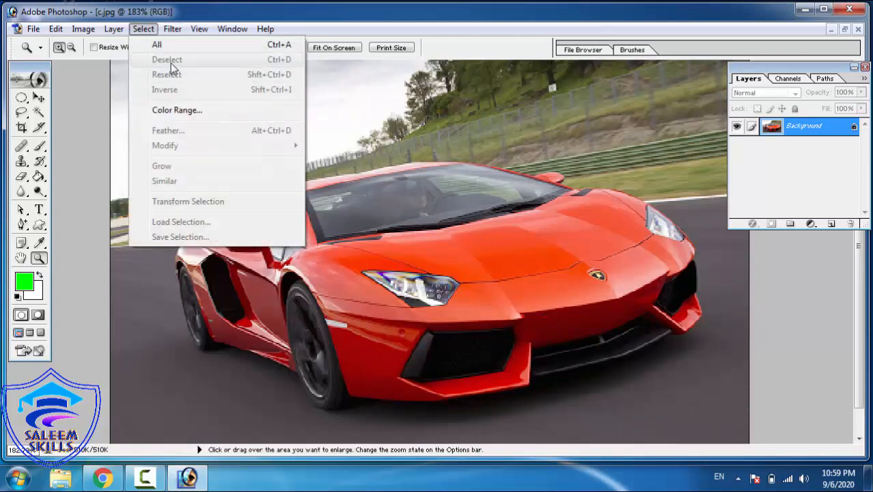
left_click(176, 110)
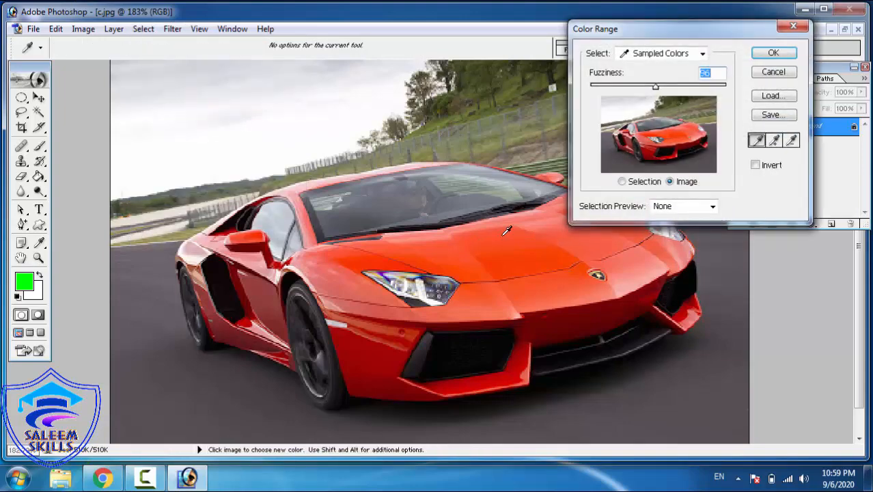
left_click(766, 53)
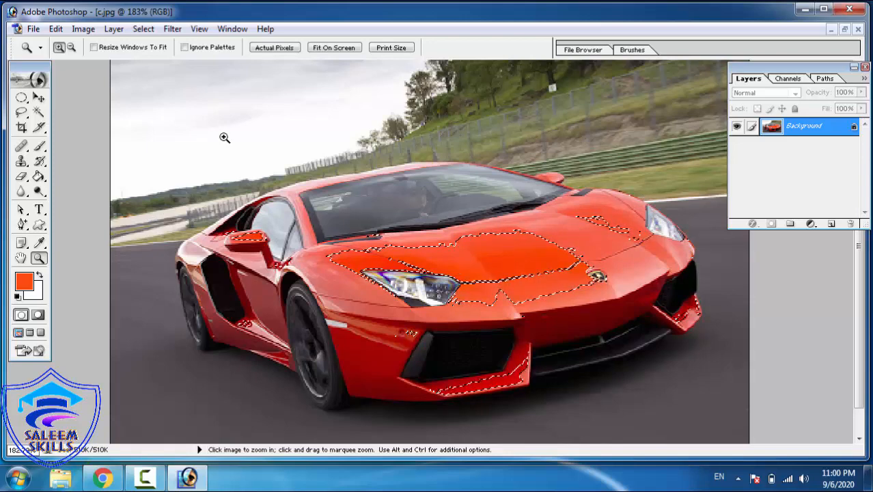
Step: Apply the Grow command once to the Color Range selection on the car
left_click(173, 28)
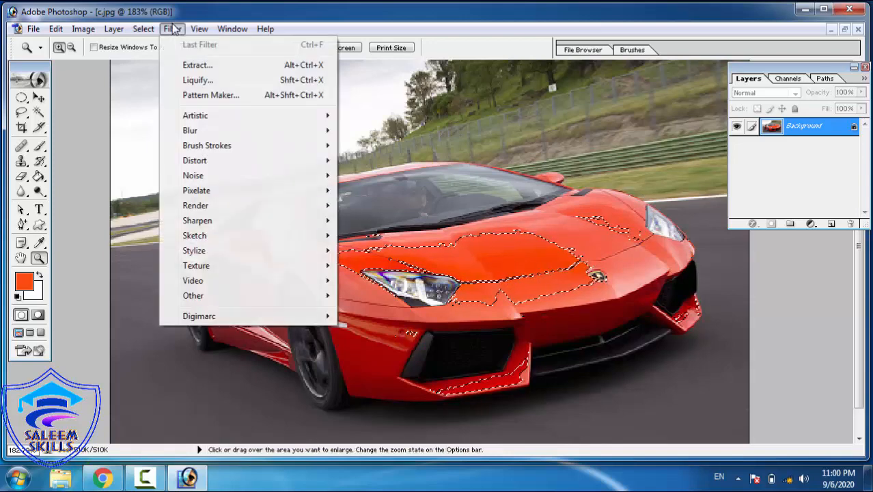
mouse_move(147, 29)
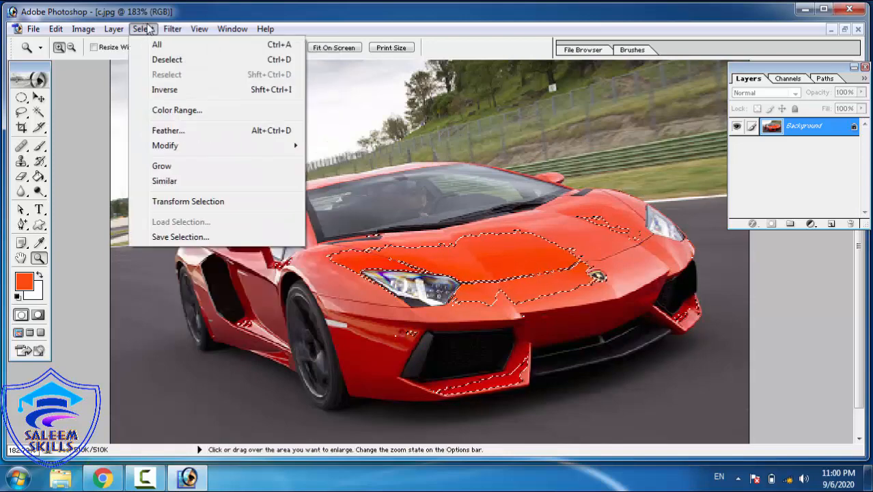
left_click(175, 167)
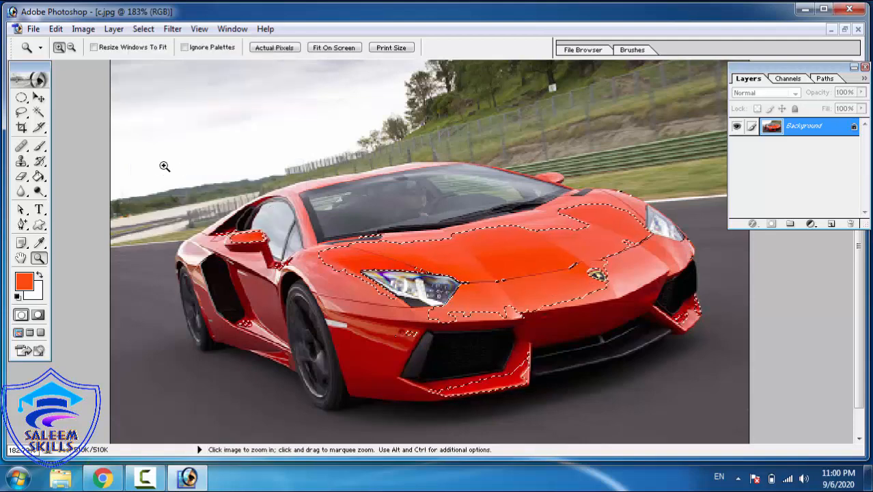
Step: Shrink the Layers palette and move it to the workspace's upper corner so it covers less of the enlarged car
left_click_drag(294, 228, 717, 388)
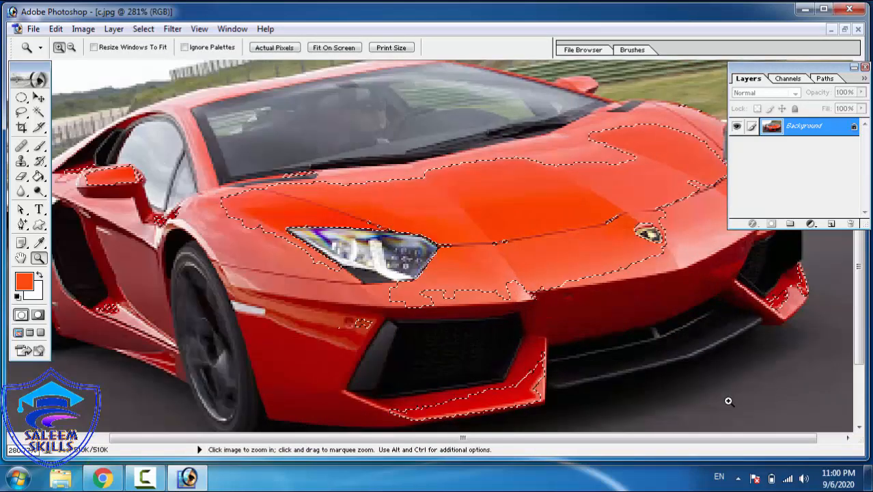
left_click(855, 67)
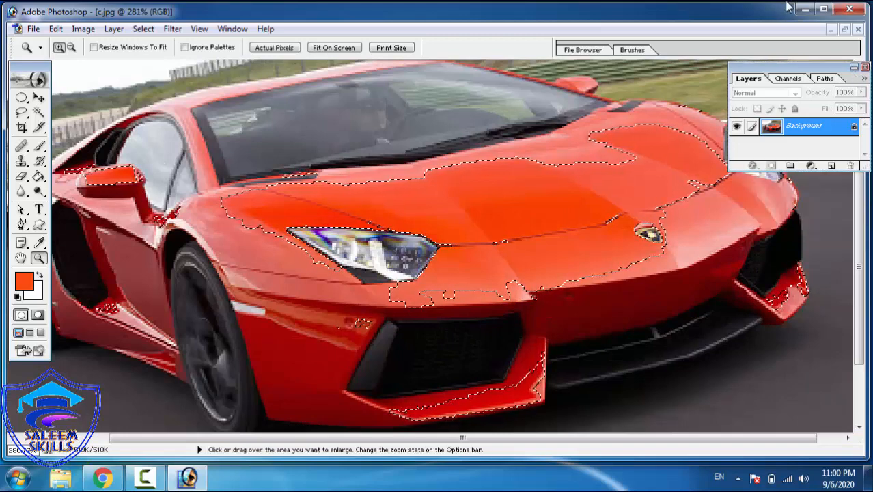
left_click_drag(834, 66, 789, 7)
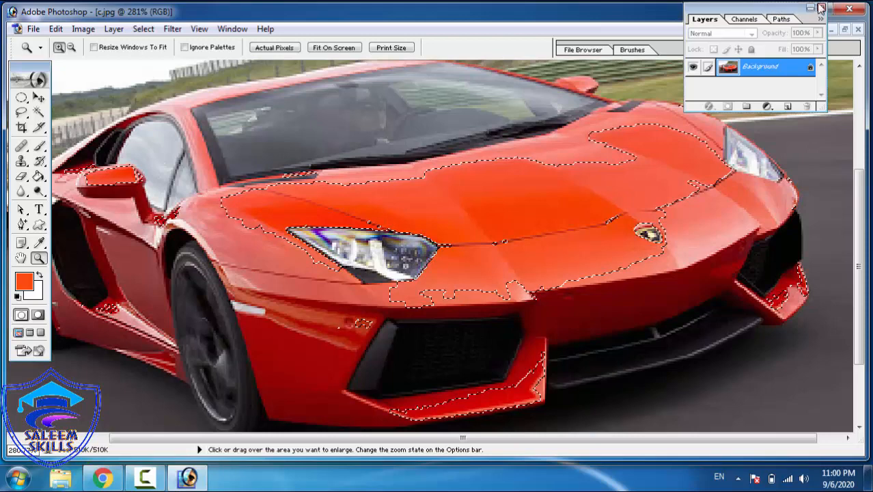
left_click_drag(764, 11, 822, 5)
Step: Apply Grow two more times to extend the selection over the car's red bodywork
left_click(144, 29)
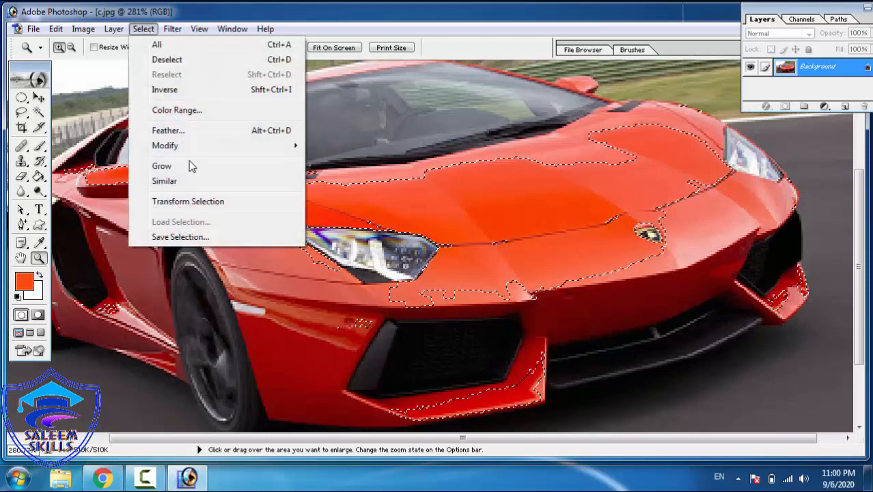
left_click(197, 168)
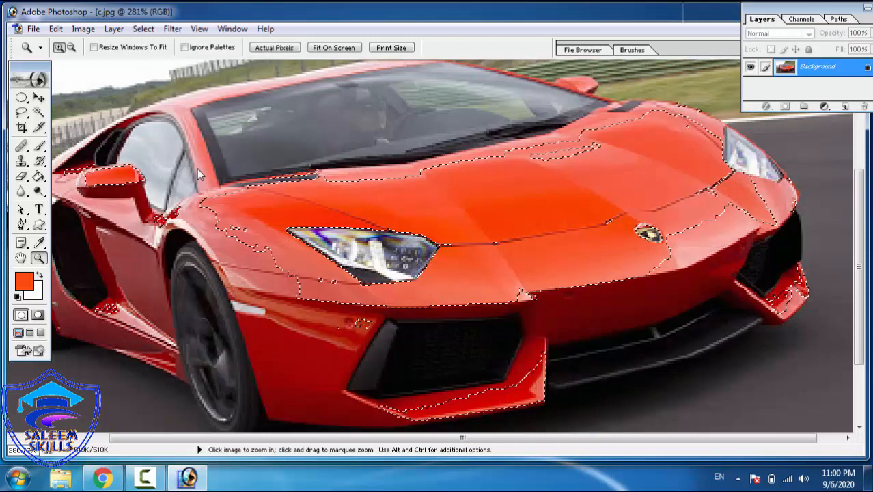
left_click(143, 28)
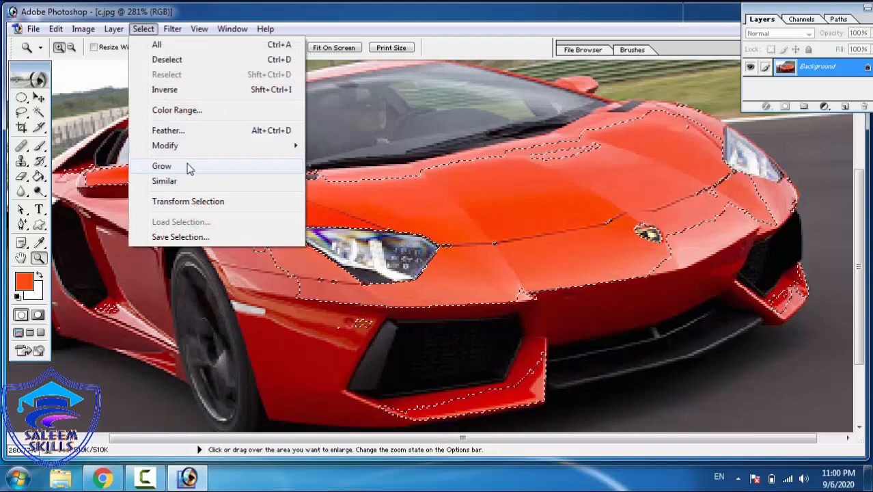
left_click(190, 167)
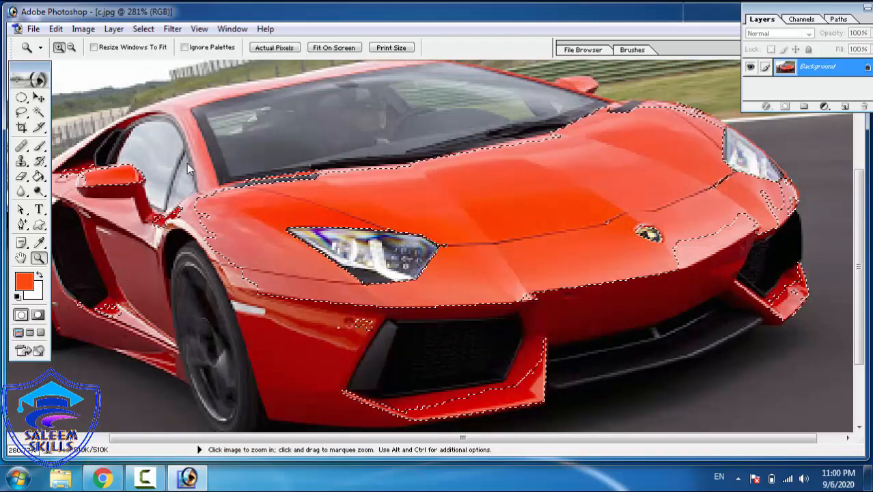
Step: Undo all the Grow commands and the Color Range selection on the car
key("ctrl")
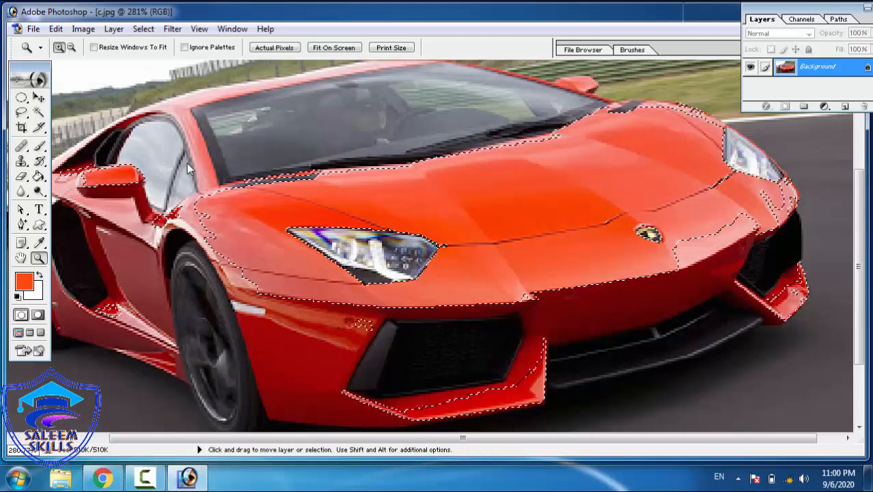
key("ctrl+alt+z")
key("ctrl+alt+z")
key("ctrl+alt+z")
key("ctrl+alt+z")
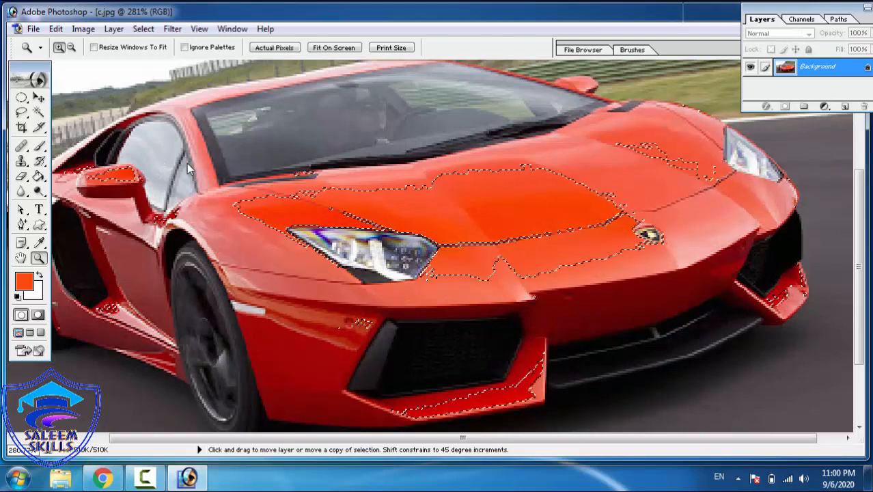
key("ctrl+alt+z")
key("ctrl+alt+z")
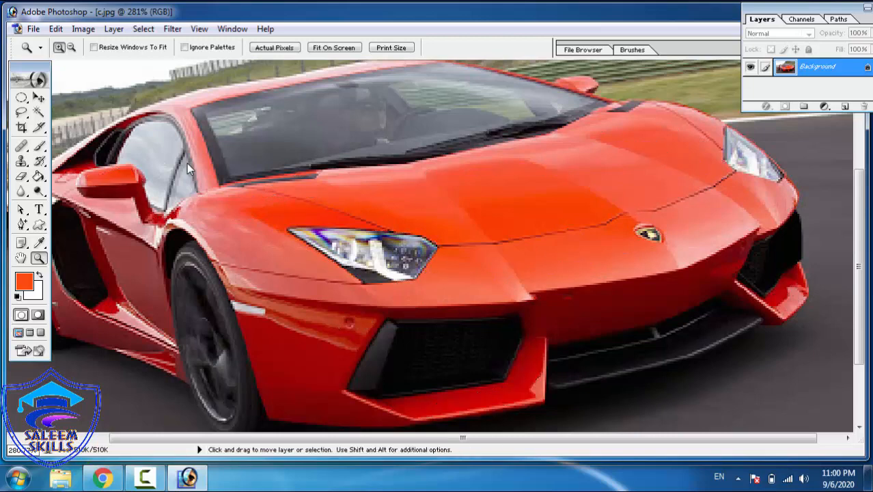
left_click(144, 30)
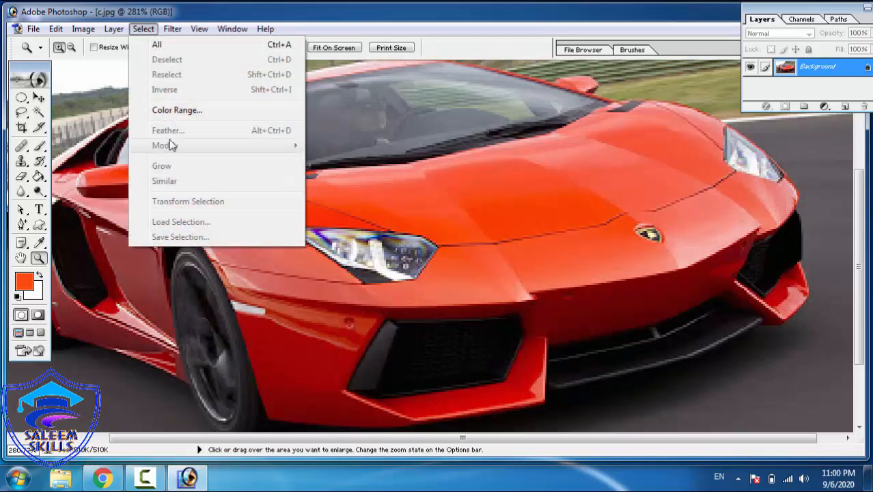
left_click(555, 193)
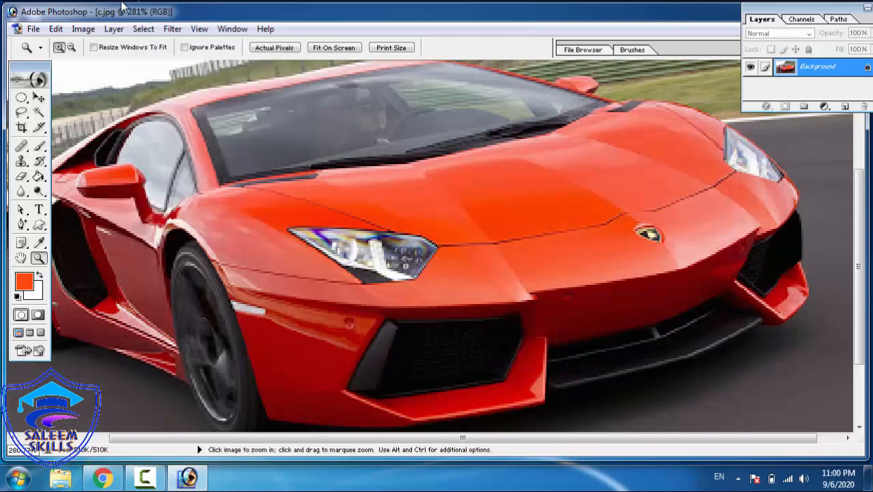
left_click(144, 29)
left_click(495, 191)
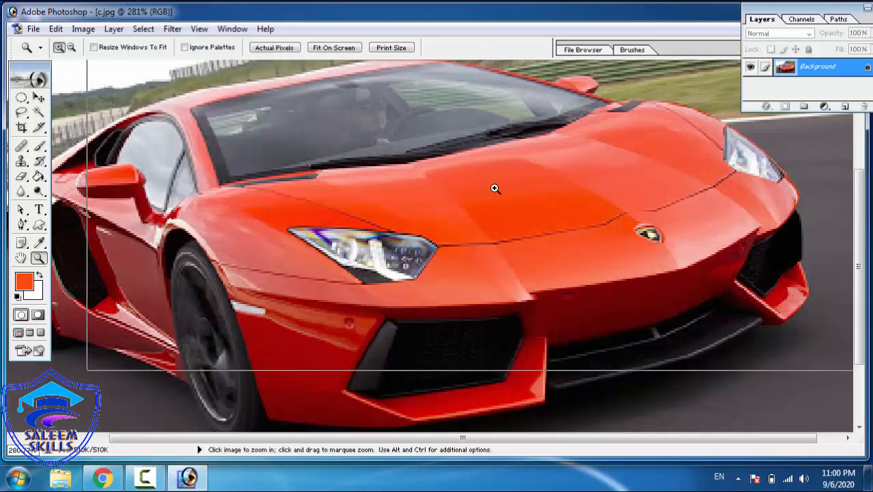
Step: Select the lighter red area on the upper part of the car's hood with the Magic Wand tool
left_click(496, 192)
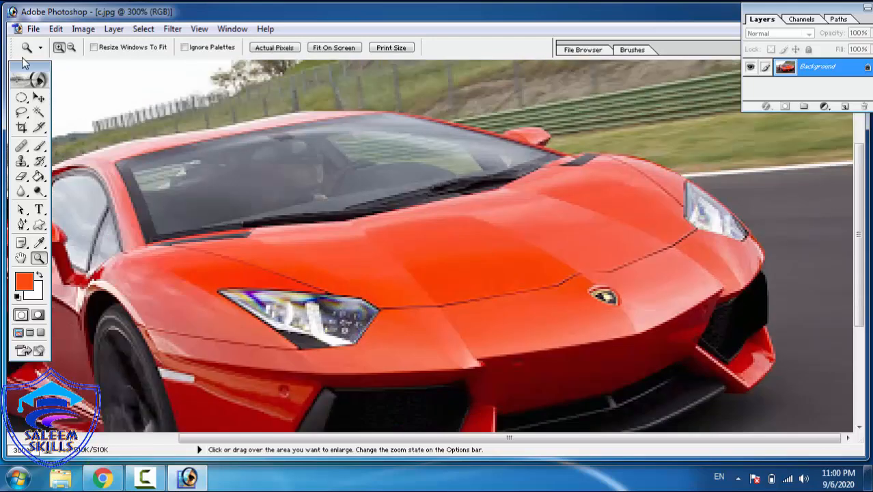
left_click(38, 115)
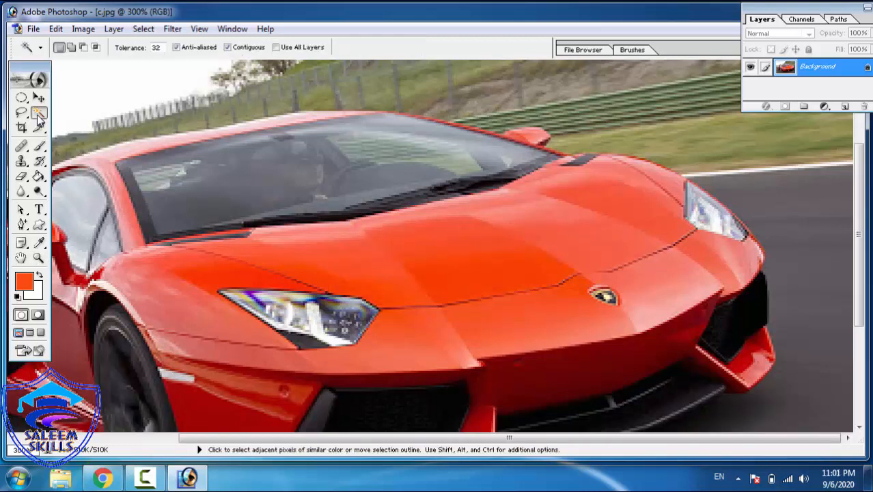
left_click(425, 264)
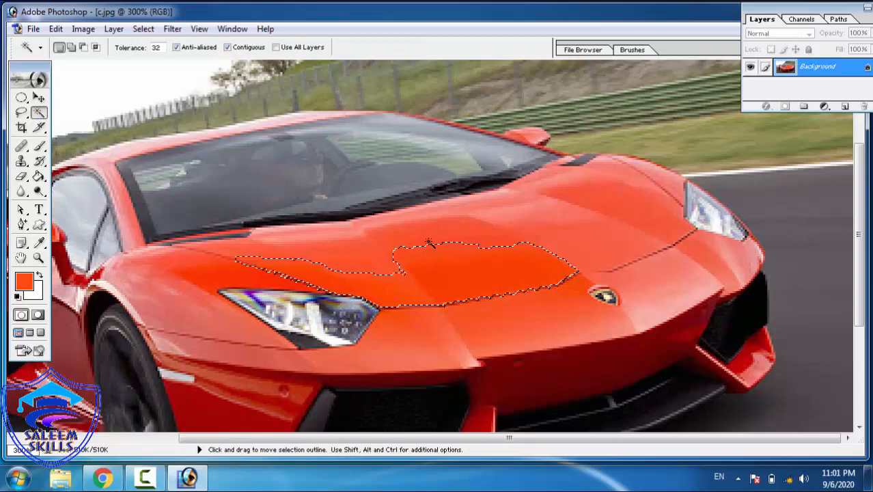
left_click(431, 242, "shift")
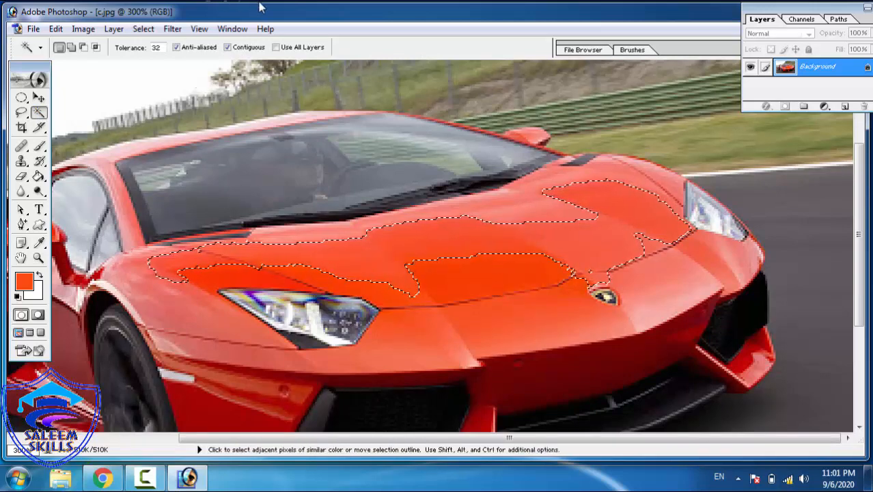
Step: Extend the hood selection over the car's red bodywork by applying Grow twice and Similar once
left_click(143, 28)
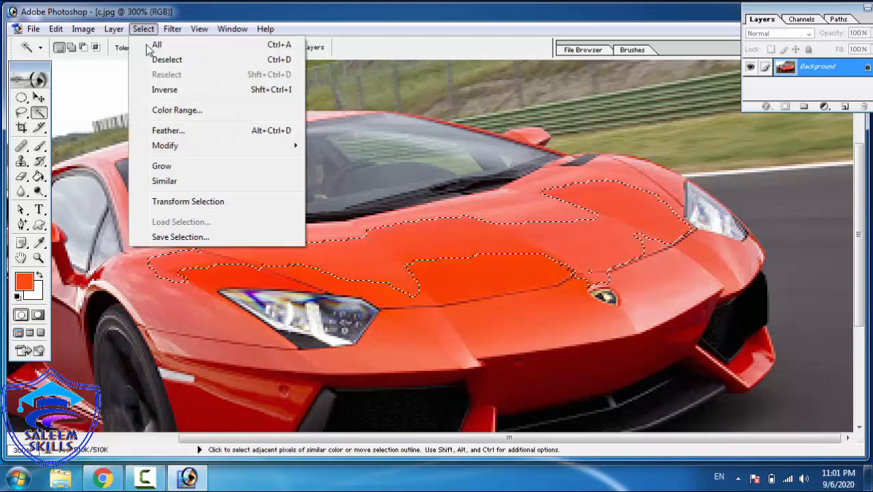
left_click(164, 168)
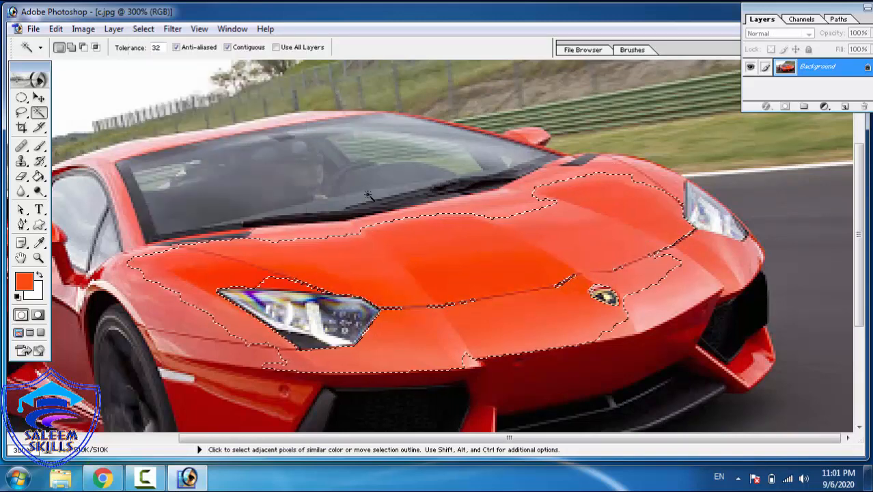
left_click(145, 30)
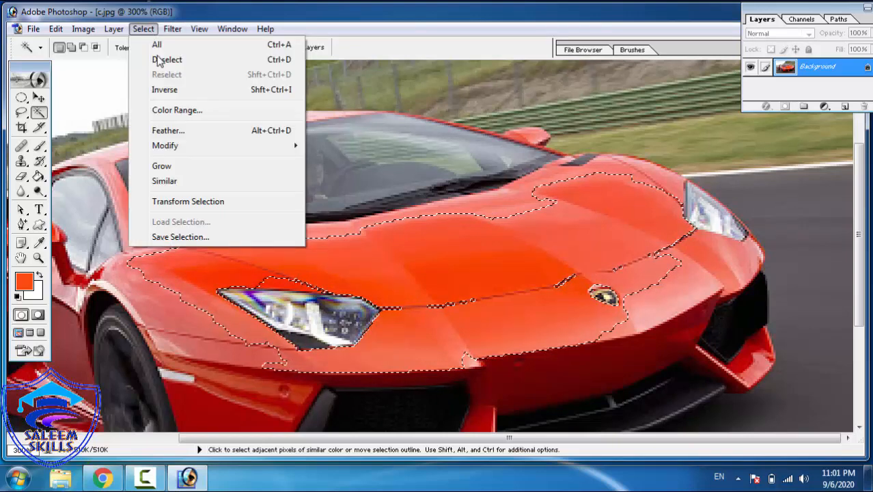
left_click(195, 168)
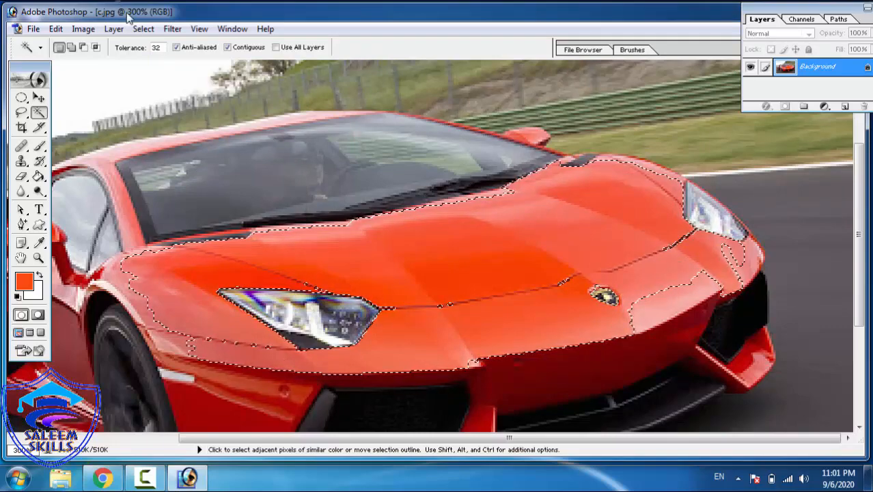
left_click(144, 29)
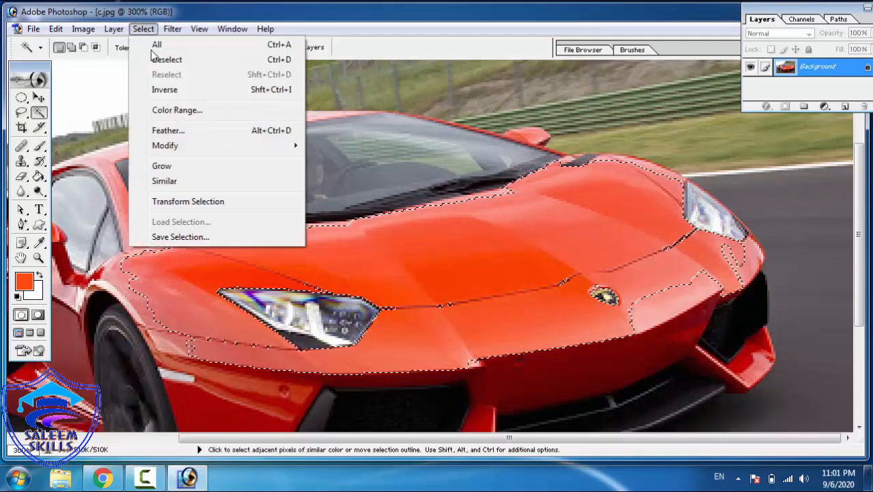
left_click(175, 181)
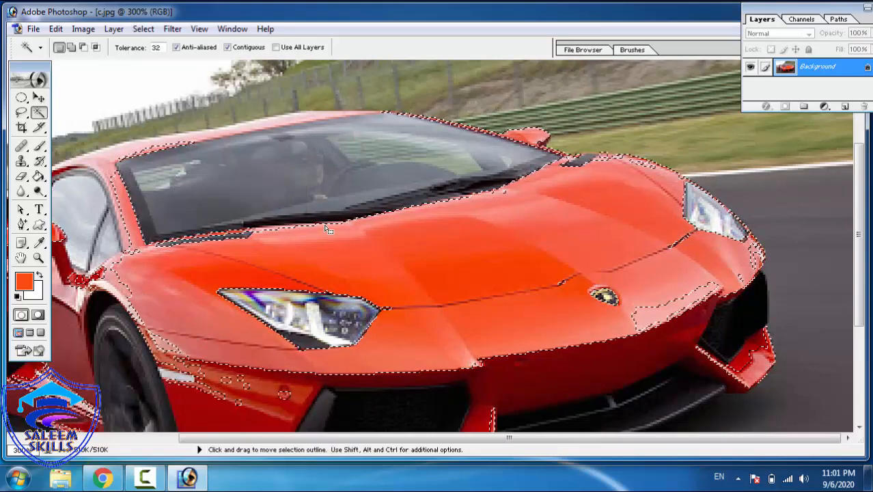
Step: Clear the current selection and select the deeper red area in the middle of the hood with the Magic Wand
key("ctrl+d")
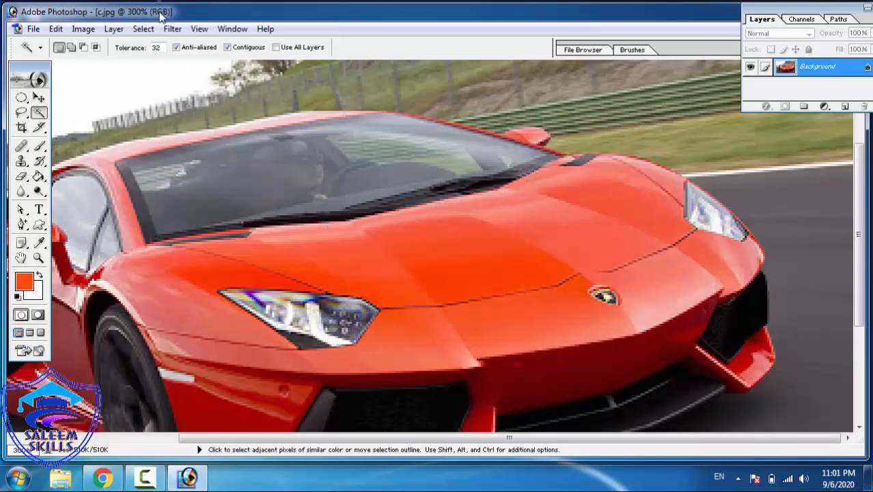
left_click(150, 31)
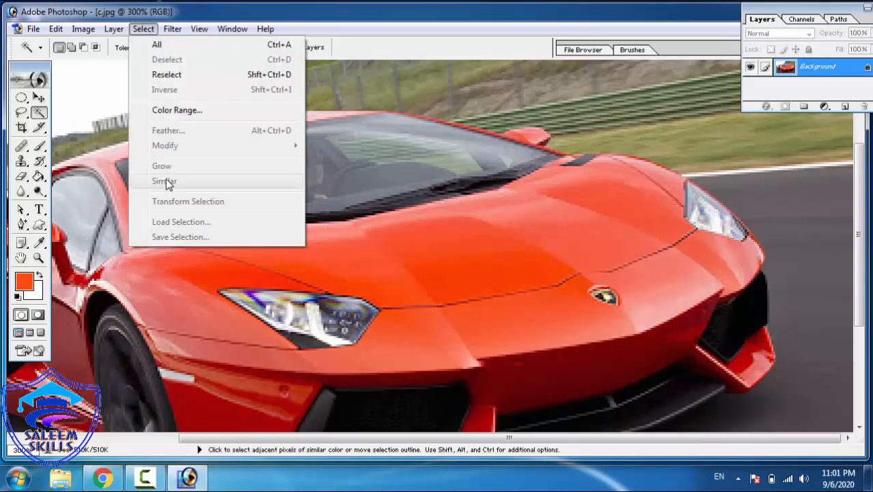
left_click(40, 116)
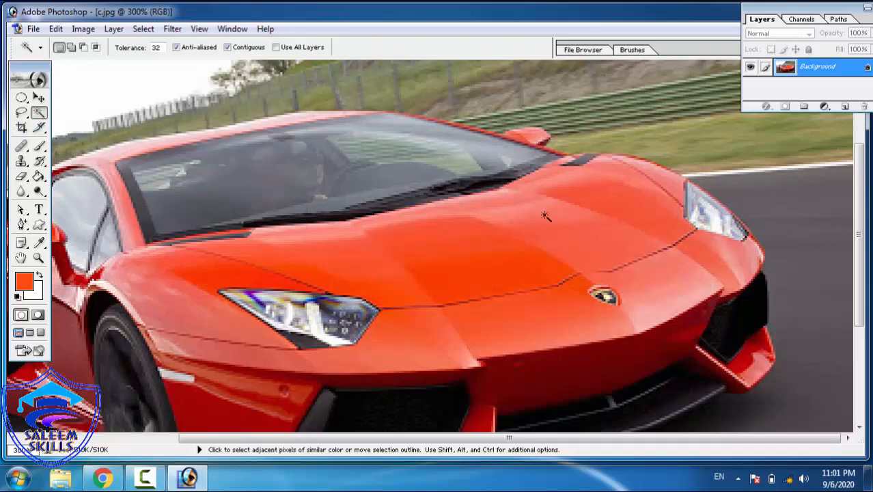
left_click(547, 219)
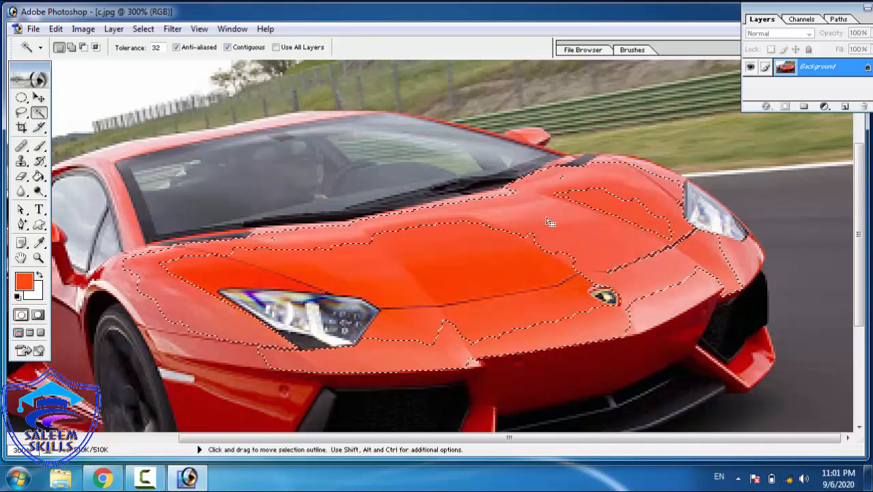
left_click(478, 268)
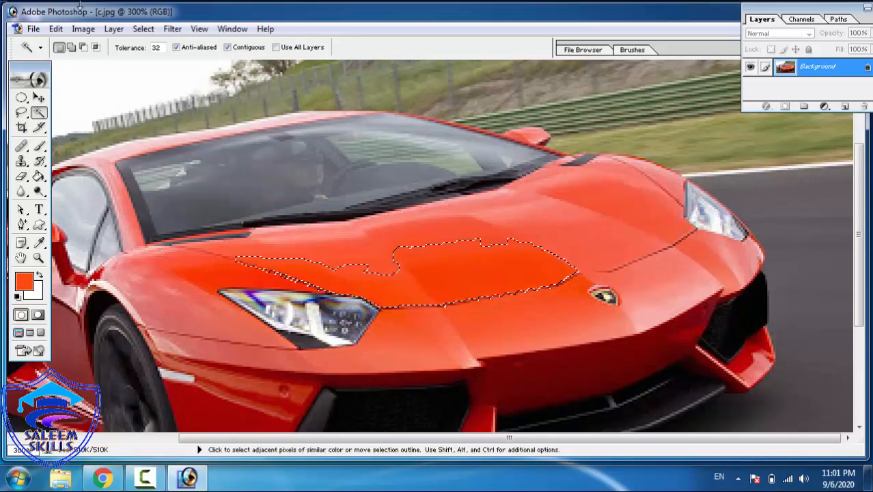
Step: Apply Similar three times to spread the selection to matching reds across the whole car
left_click(143, 28)
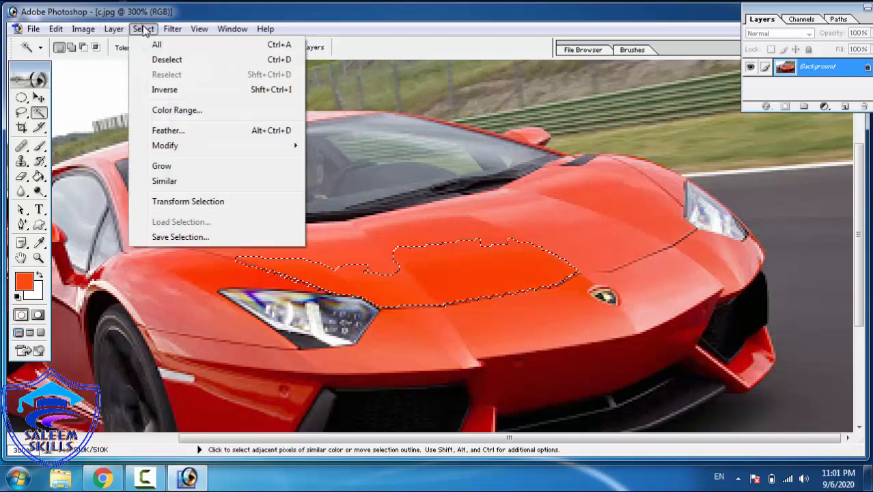
left_click(176, 182)
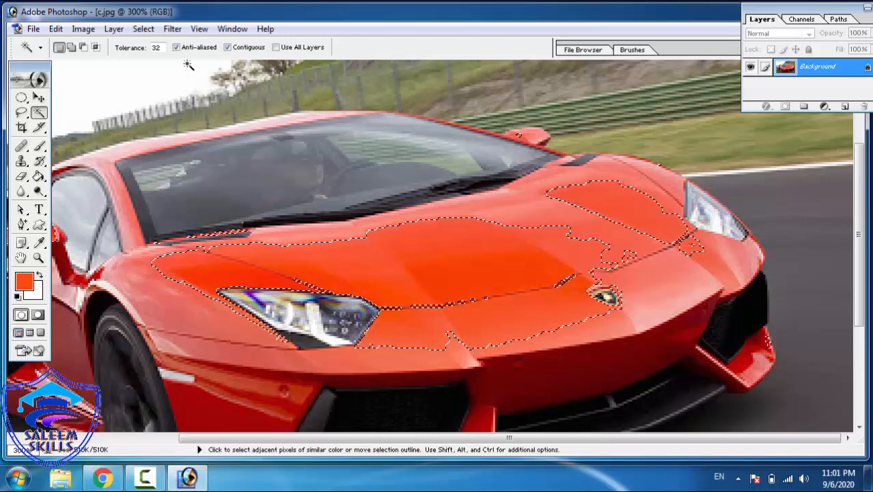
left_click(144, 29)
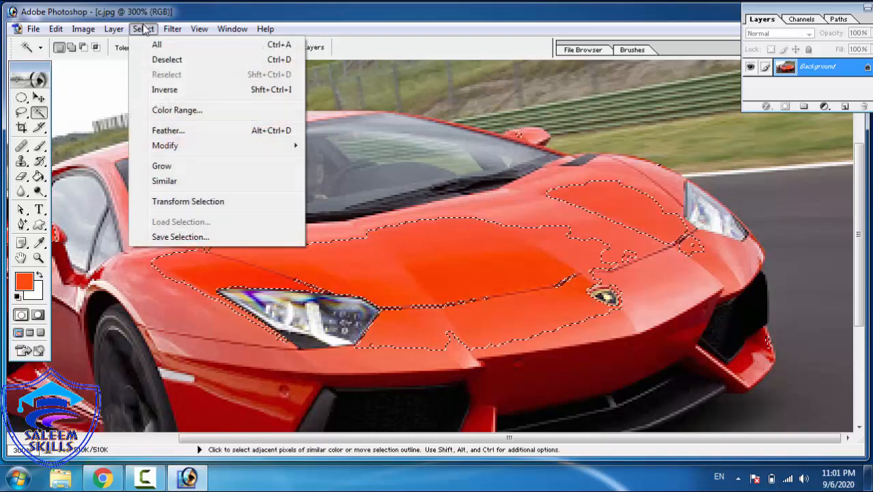
left_click(172, 182)
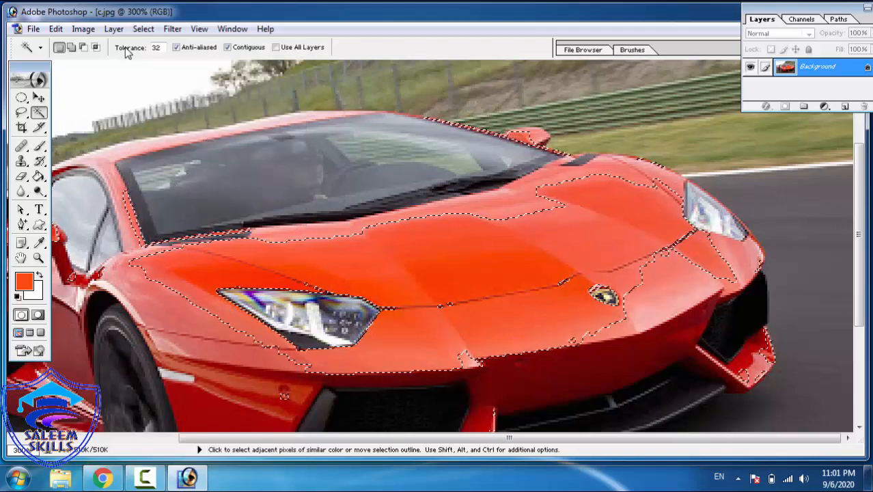
left_click(144, 29)
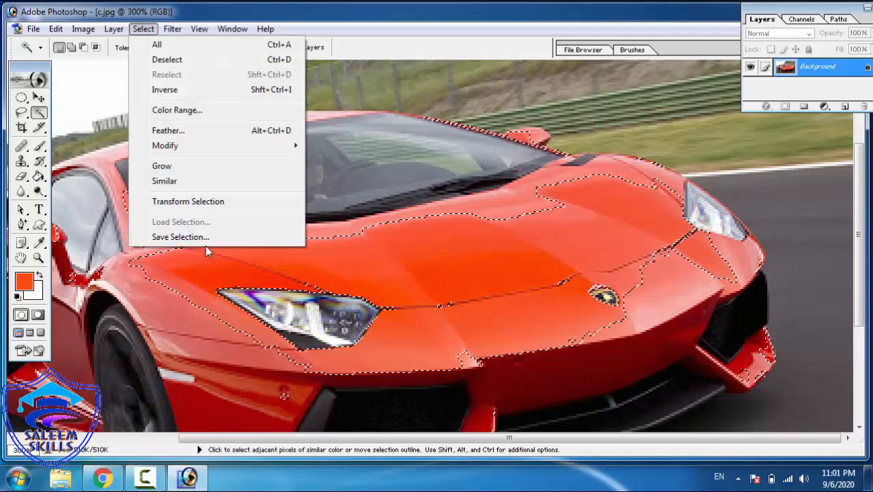
left_click(192, 183)
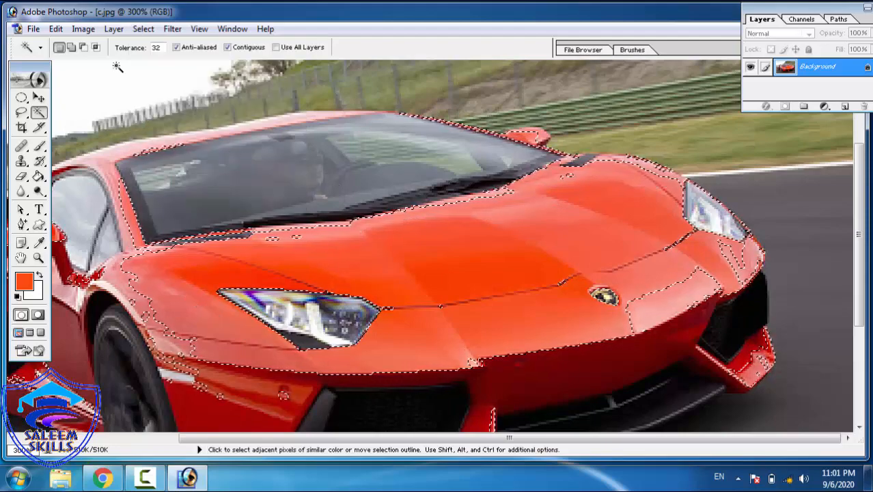
Step: Deselect the red areas and draw a roughly circular selection over the middle of the hood with the Elliptical Marquee
left_click(142, 29)
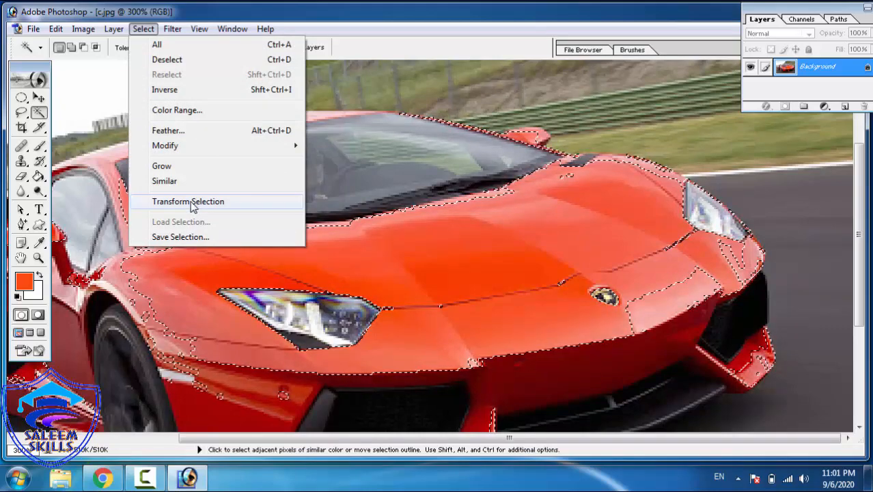
left_click(458, 229)
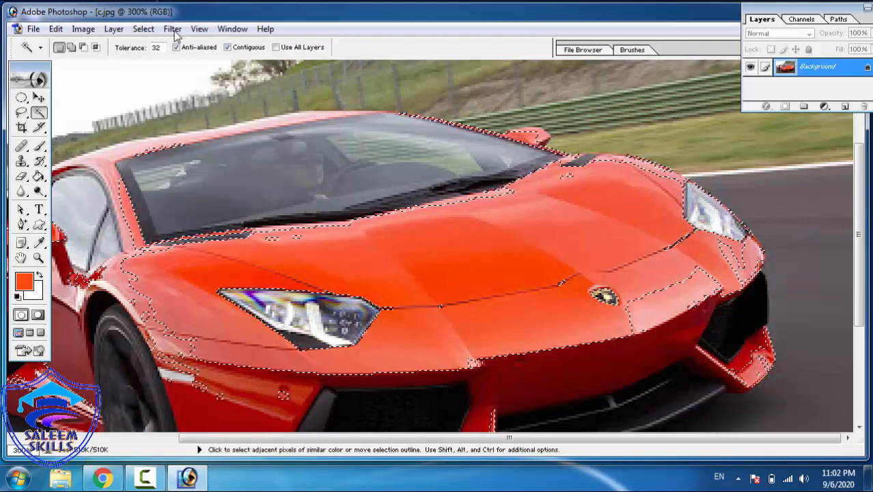
left_click(144, 29)
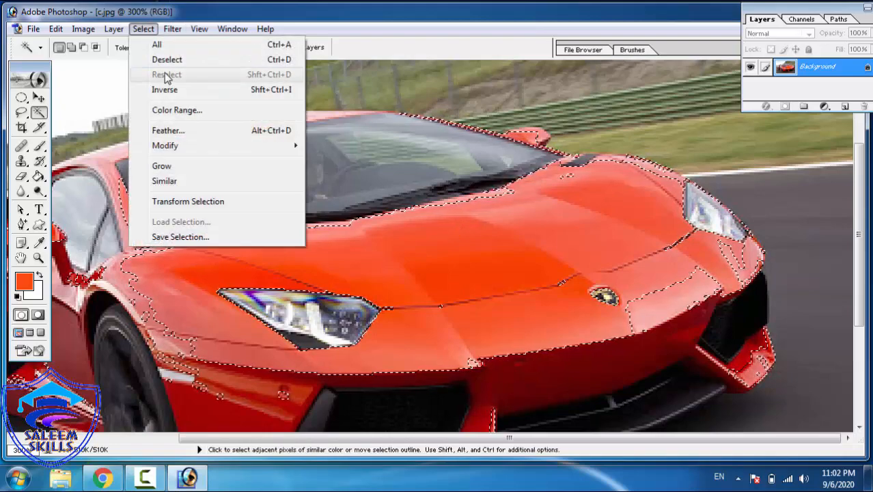
left_click(167, 61)
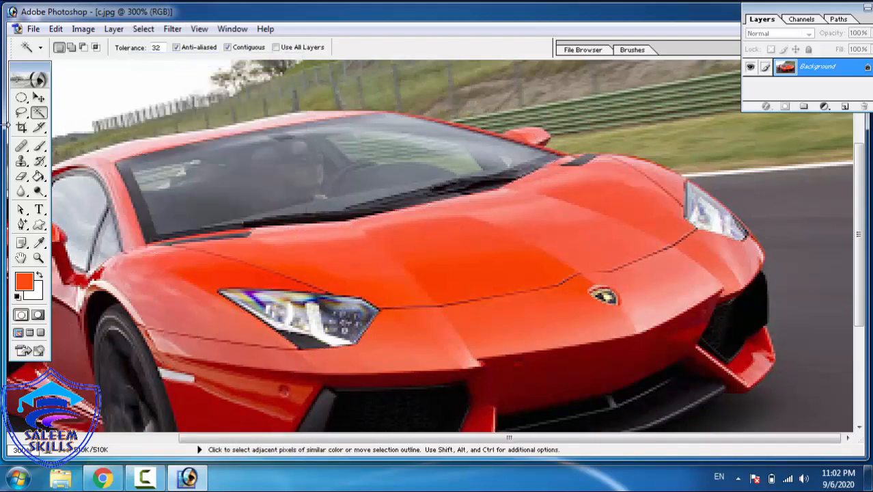
left_click(21, 100)
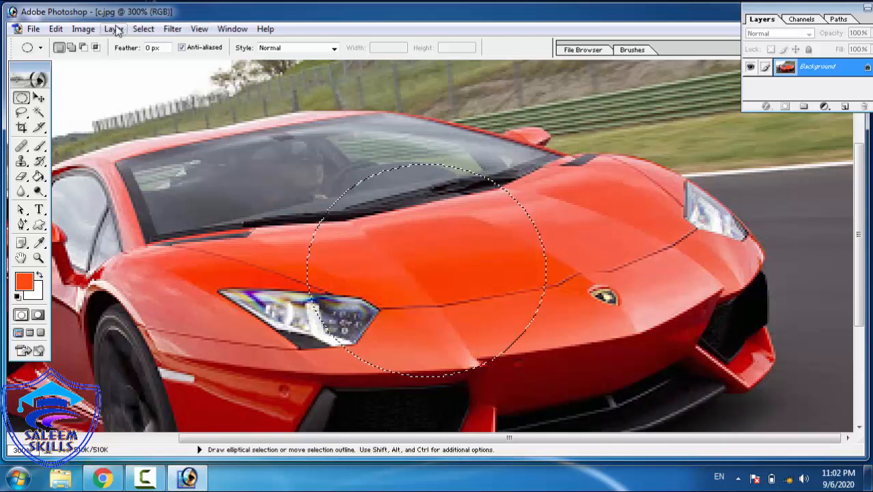
Step: Enlarge the elliptical selection to about 148% in width and height with Transform Selection and commit it
left_click(56, 29)
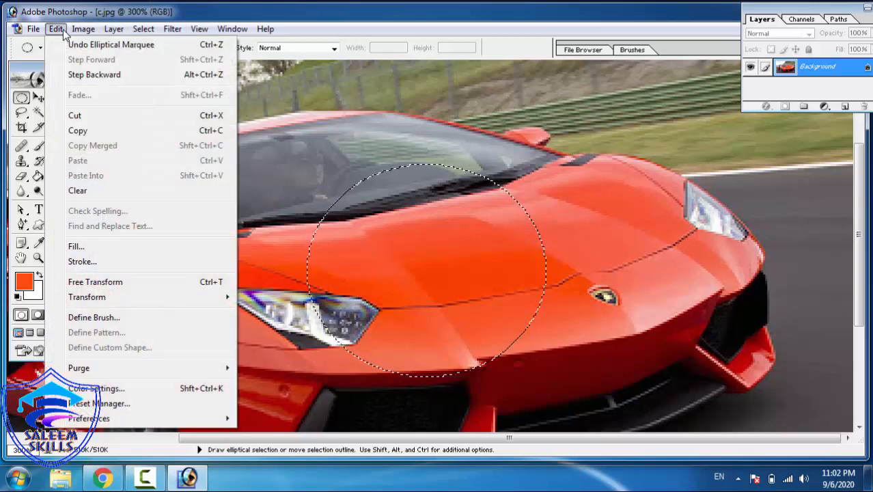
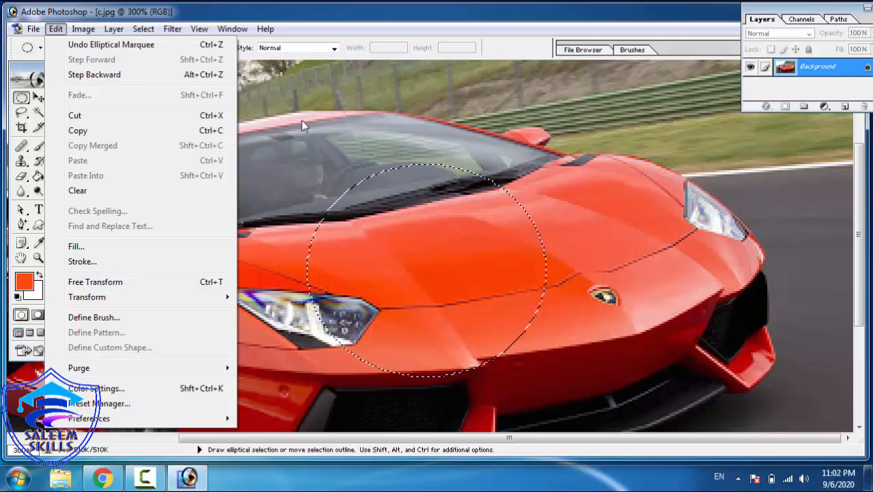
mouse_move(155, 37)
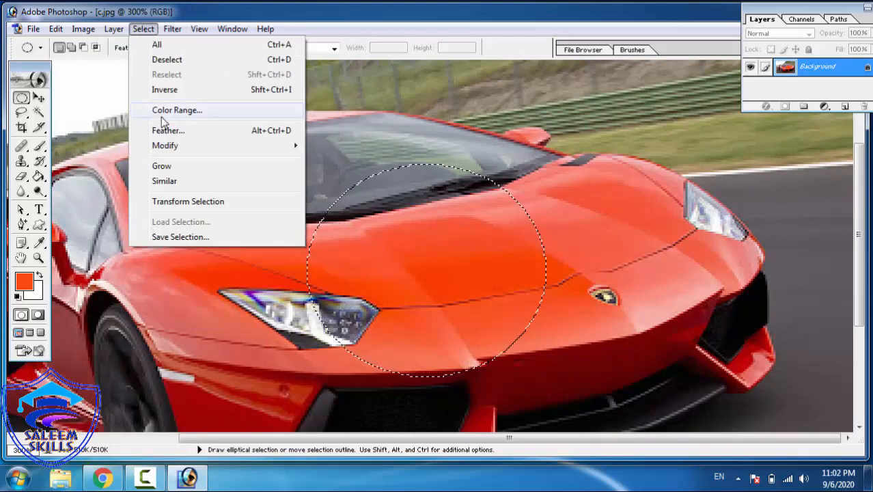
left_click(209, 204)
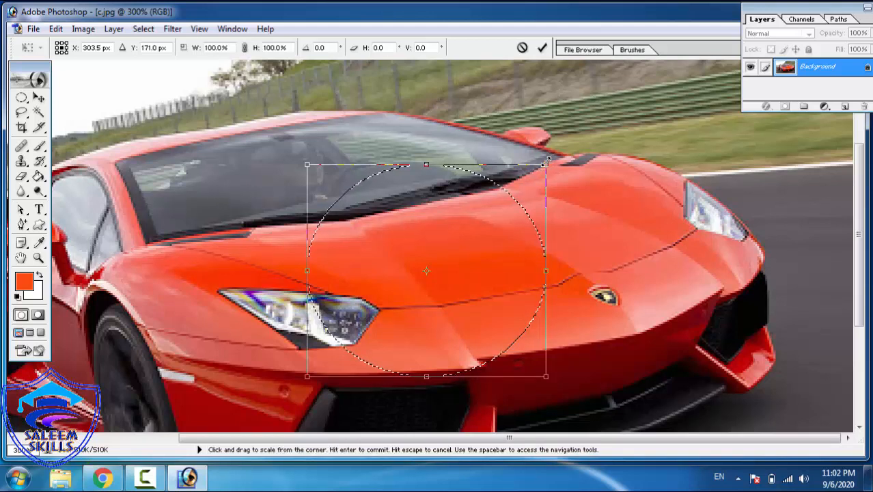
left_click_drag(548, 162, 620, 106)
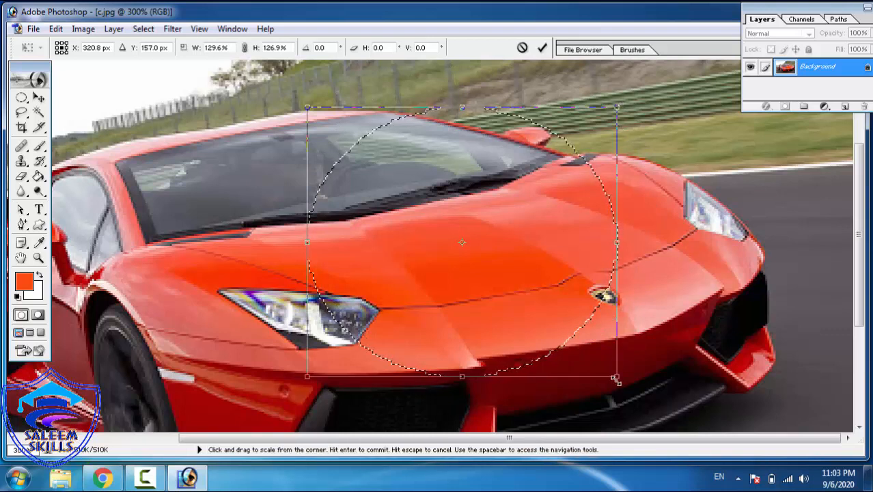
left_click_drag(614, 377, 662, 425)
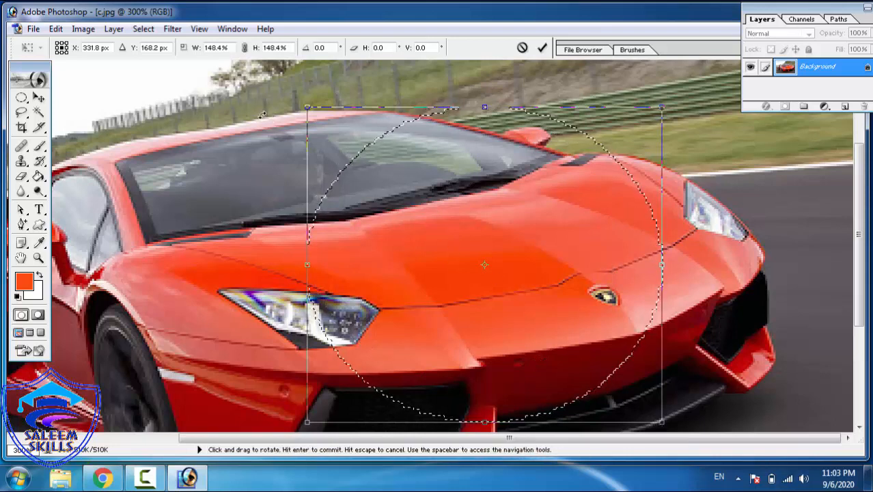
left_click(542, 48)
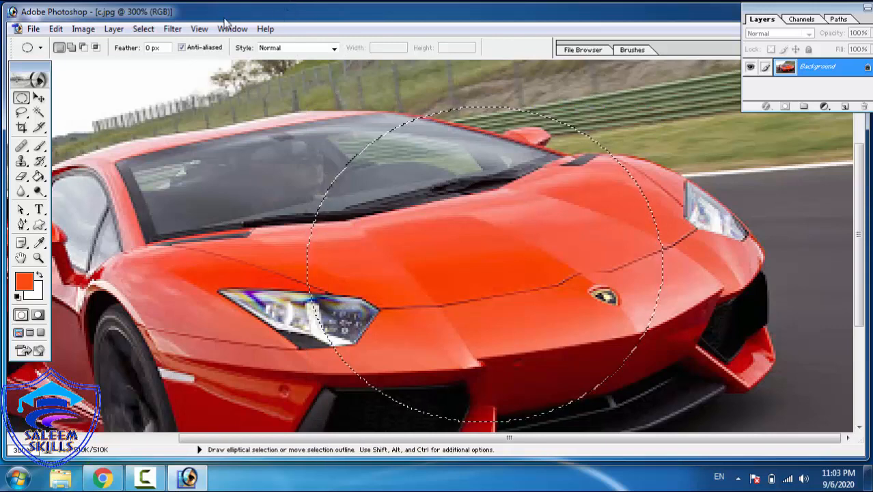
Step: Rotate the elliptical selection outline by about 45 degrees with Transform Selection and commit it
left_click(173, 29)
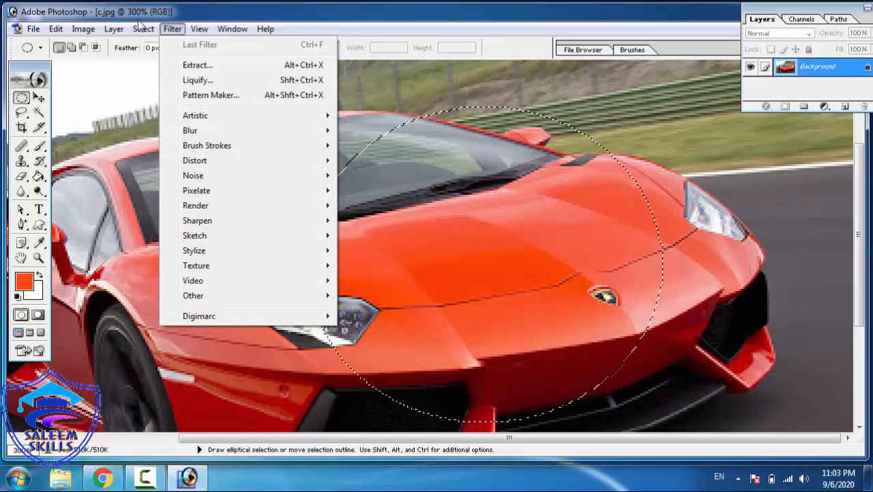
mouse_move(143, 29)
left_click(157, 201)
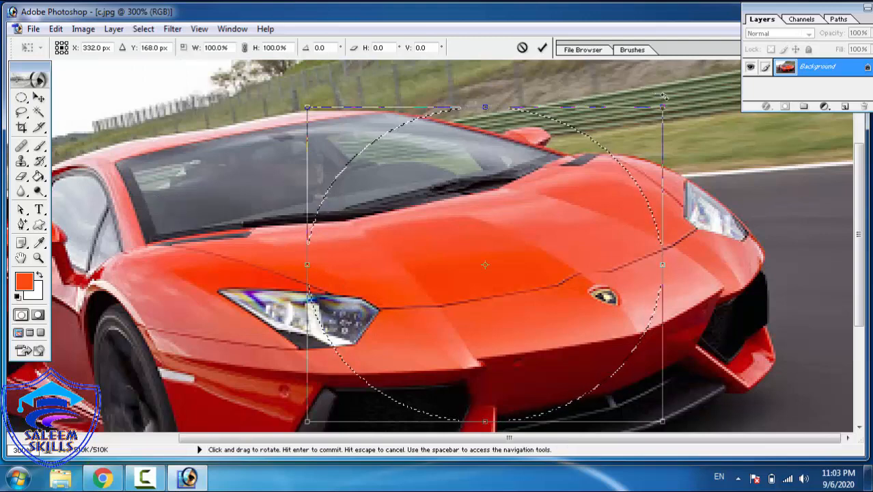
left_click_drag(664, 96, 700, 273)
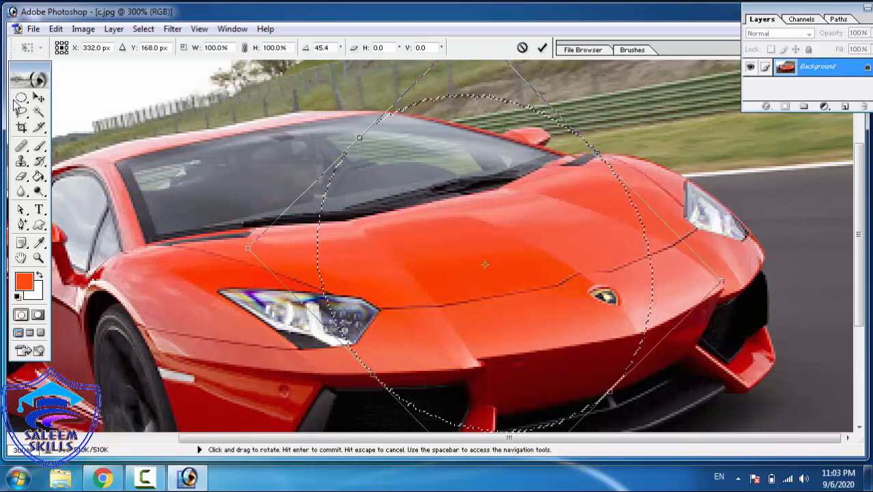
left_click(545, 47)
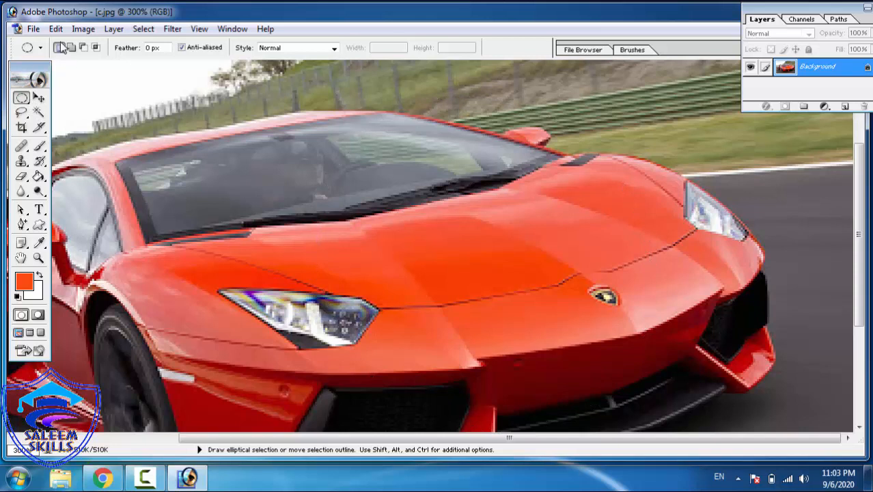
Step: Draw a rectangular selection over the middle of the hood and part of the nearer headlight with the Rectangular Marquee
left_click(25, 101)
left_click(55, 100)
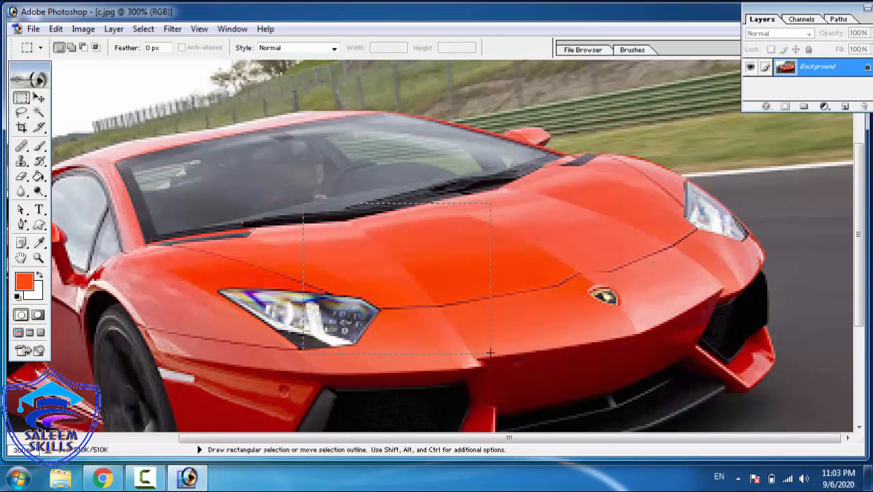
left_click_drag(491, 352, 490, 352)
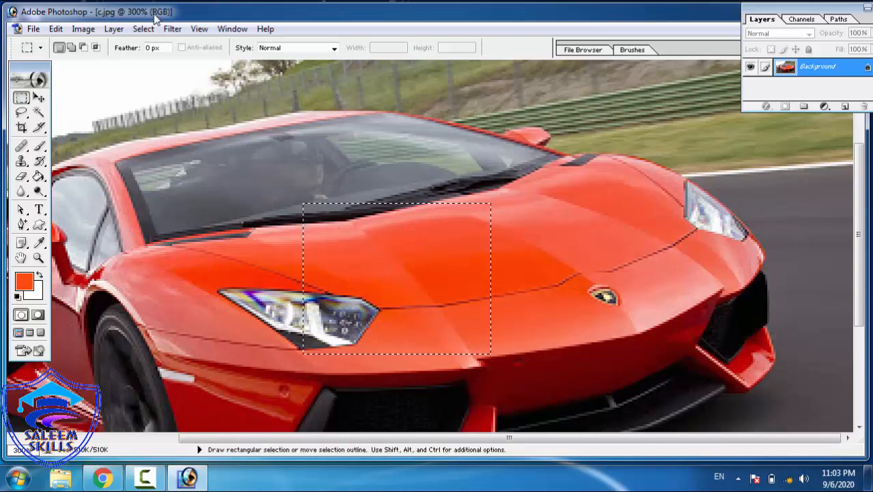
Step: Enlarge the rectangular selection to about 156% width and 171% height with Transform Selection and commit it
left_click(144, 29)
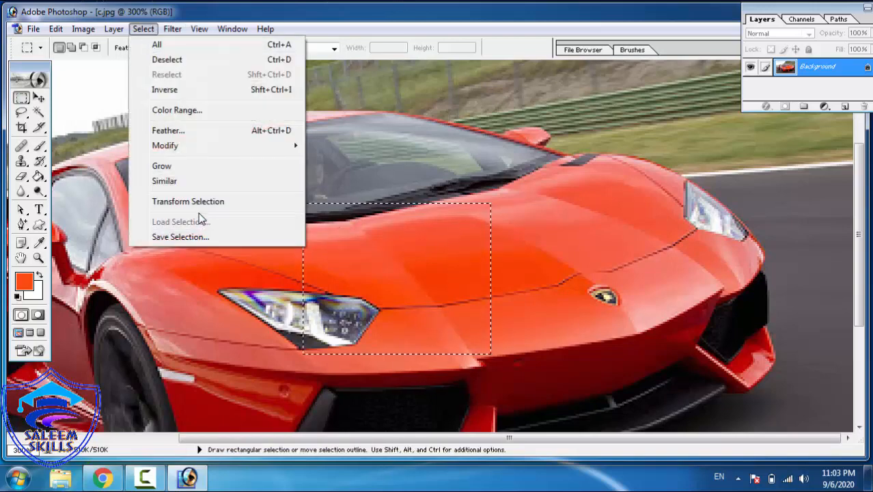
left_click(201, 205)
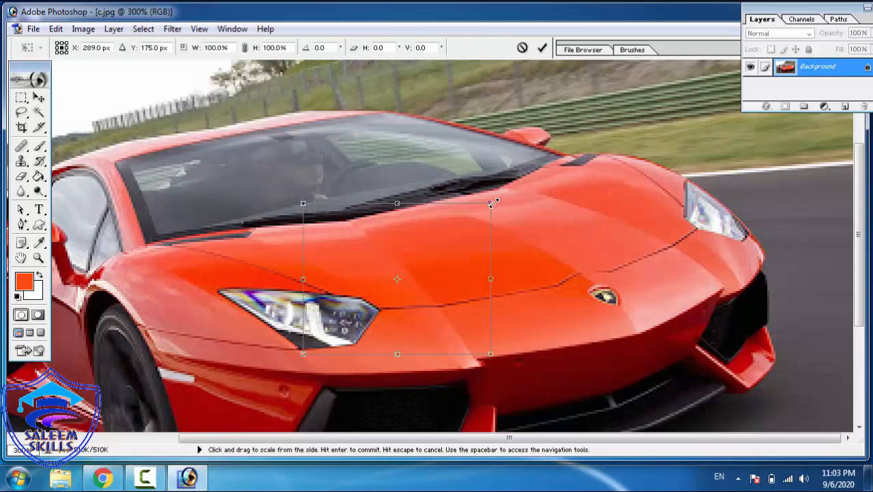
left_click_drag(492, 203, 599, 94)
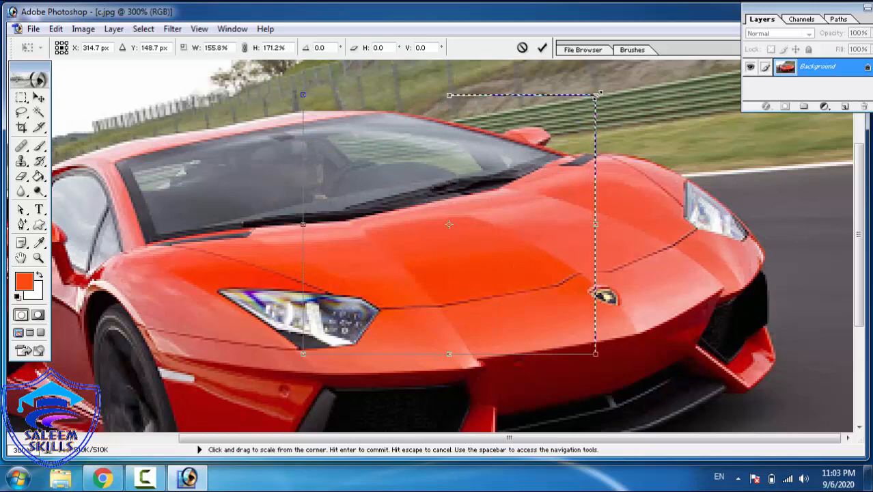
left_click(542, 47)
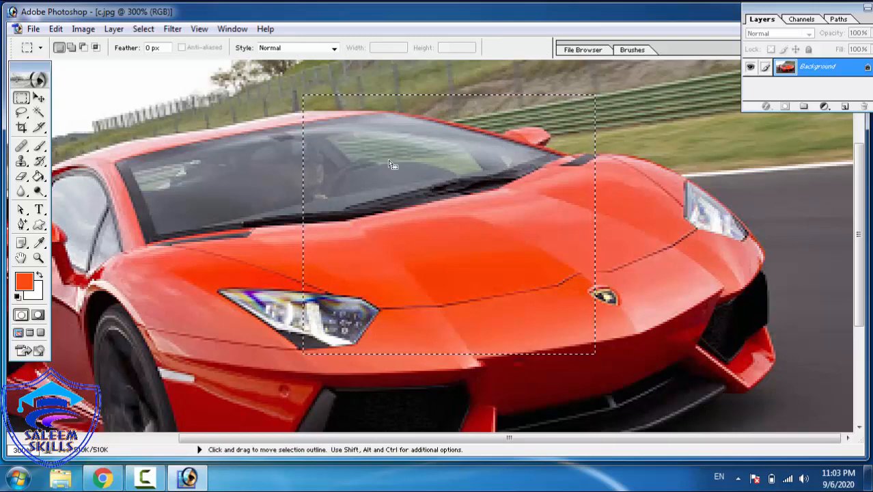
Step: Rotate the rectangular selection outline by about 32 degrees with Transform Selection and commit it
left_click(143, 29)
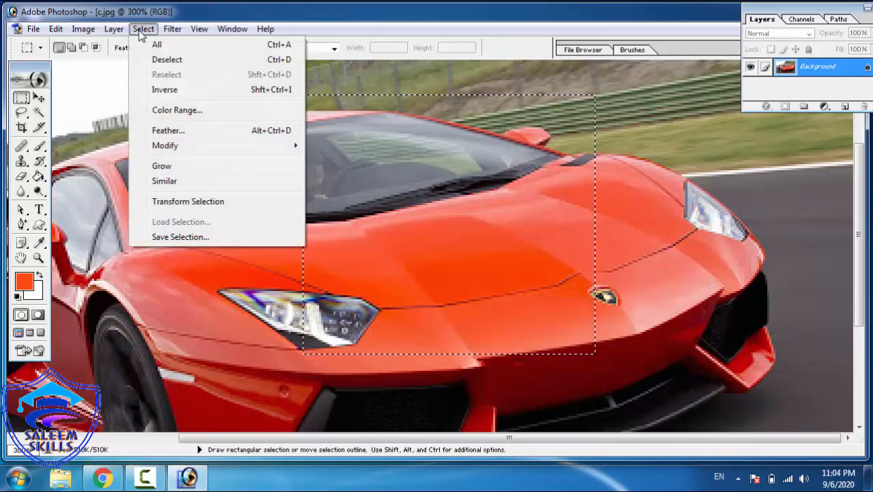
left_click(191, 205)
left_click_drag(614, 88, 673, 194)
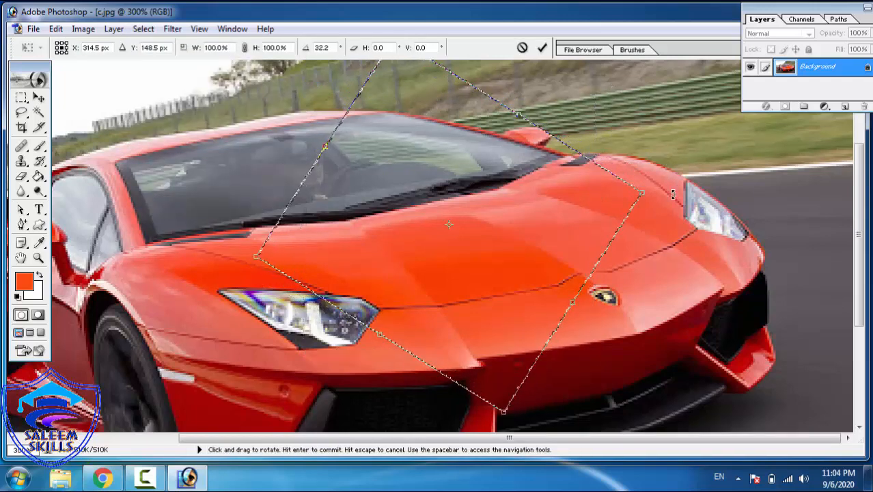
left_click(541, 49)
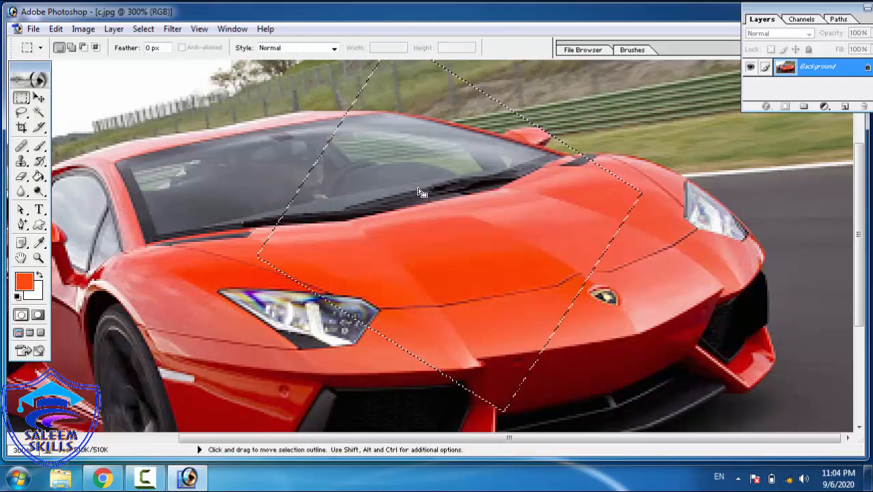
left_click(57, 30)
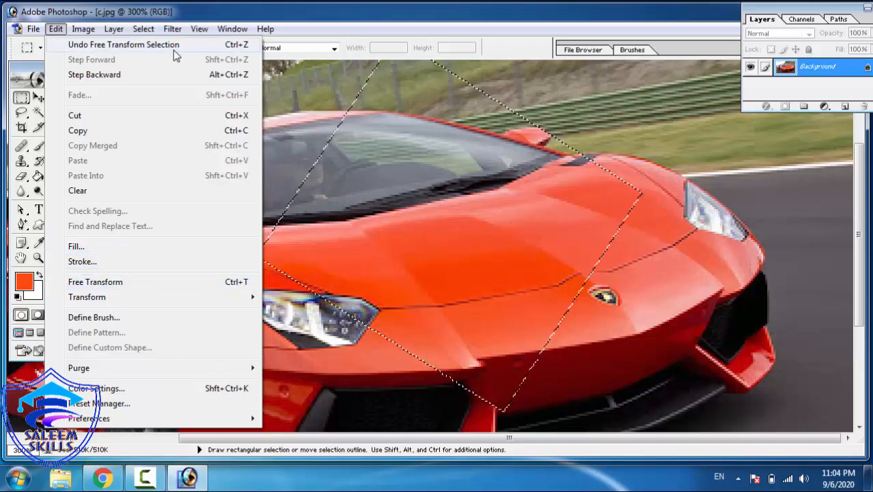
mouse_move(149, 25)
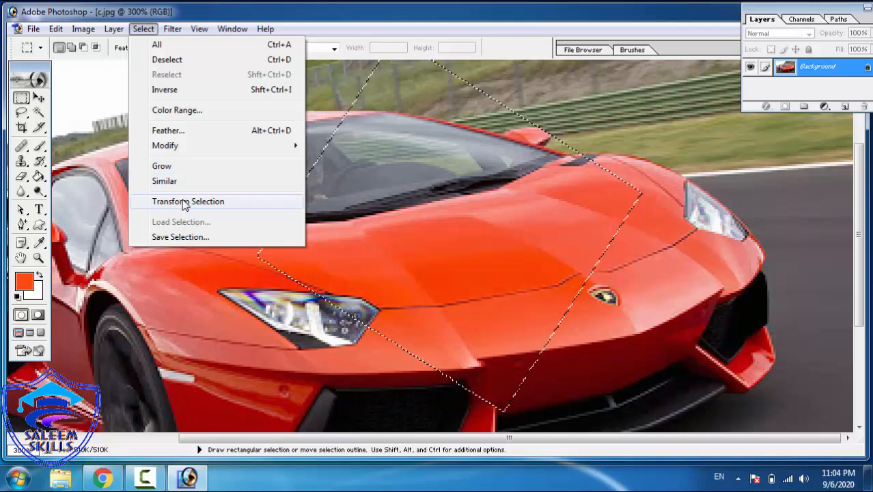
left_click(589, 102)
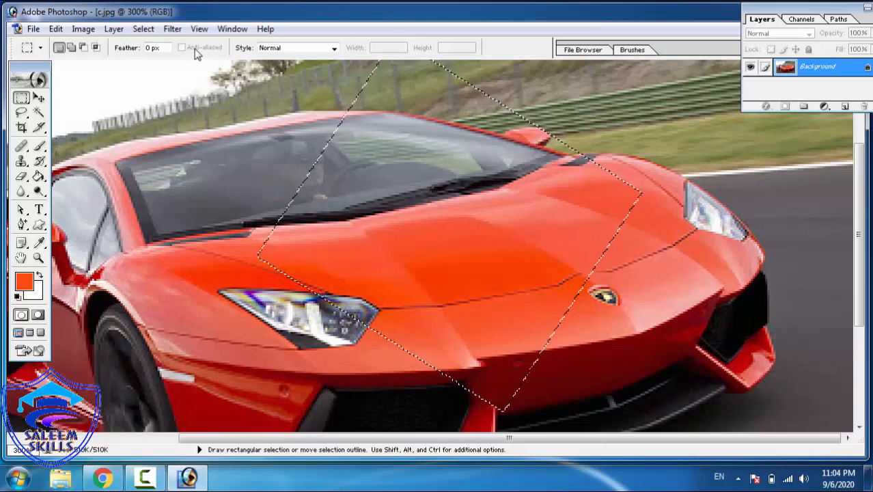
left_click(143, 28)
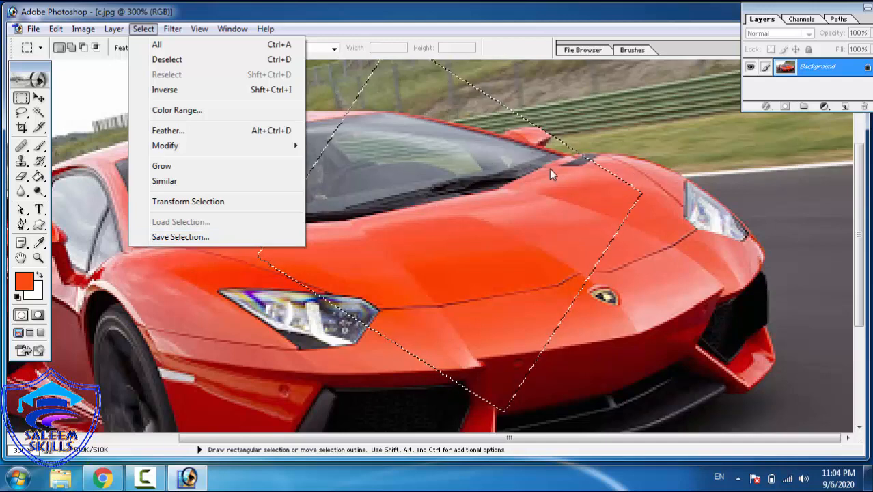
left_click(682, 127)
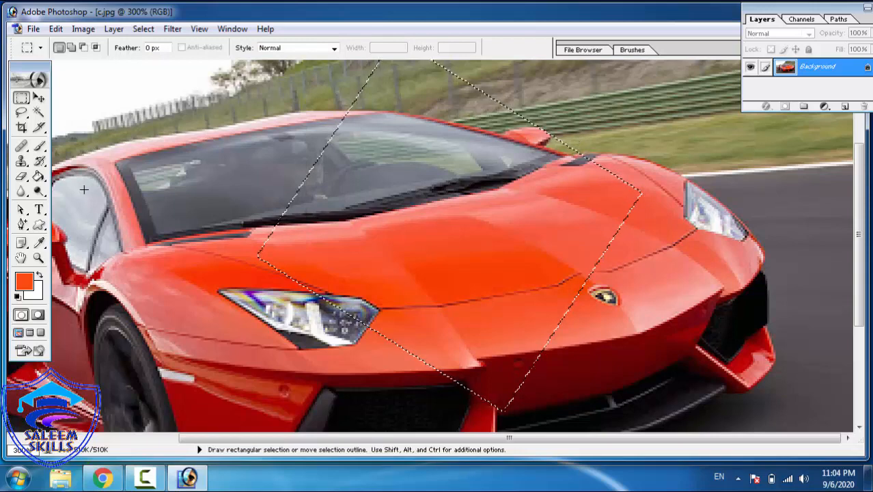
Step: Save the rotated rectangular selection as a new channel named 11 in c.jpg
left_click(38, 258)
right_click(159, 226)
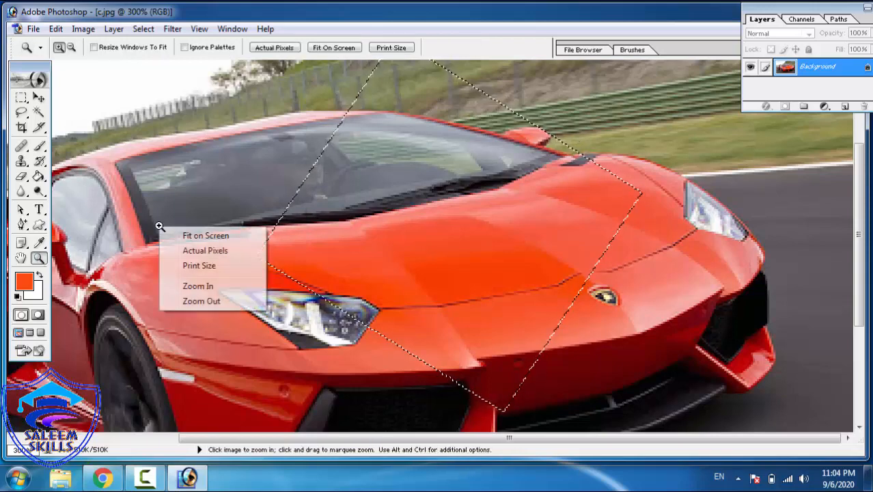
left_click(185, 235)
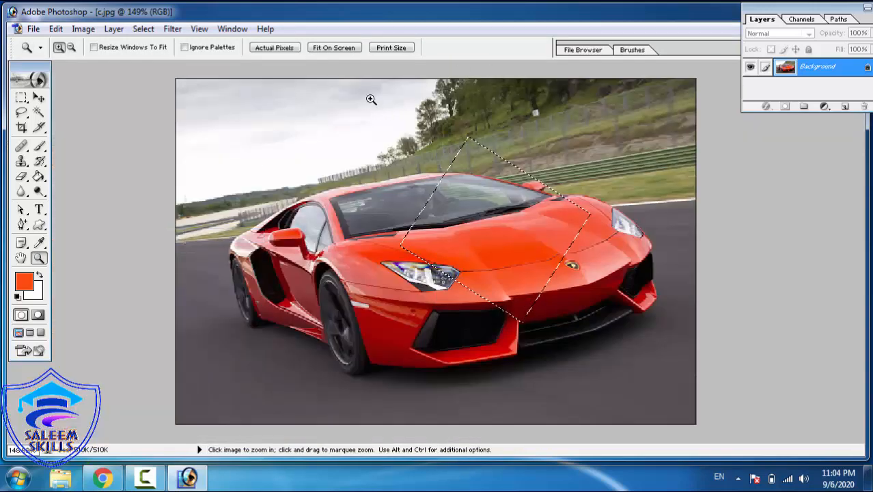
left_click_drag(371, 99, 623, 354)
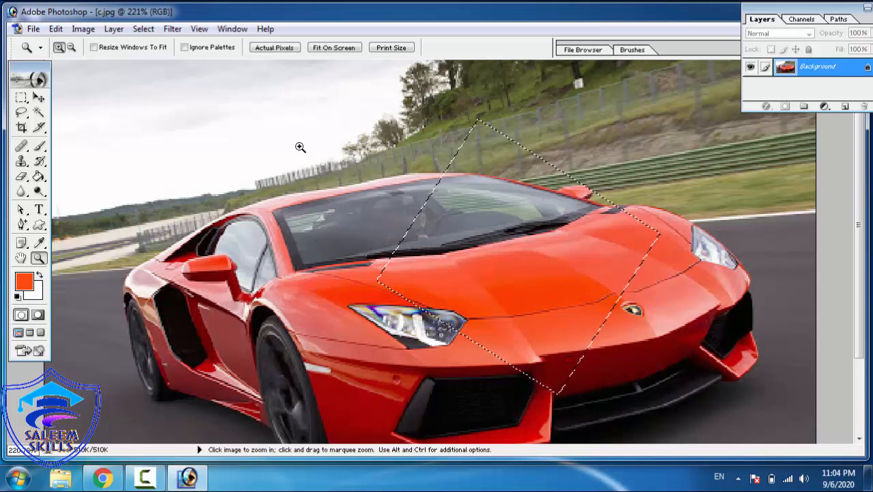
left_click(145, 31)
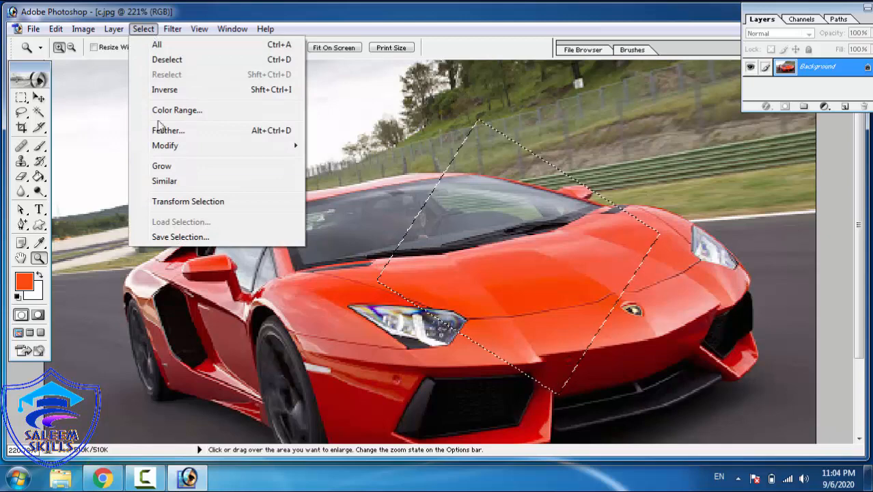
left_click(171, 237)
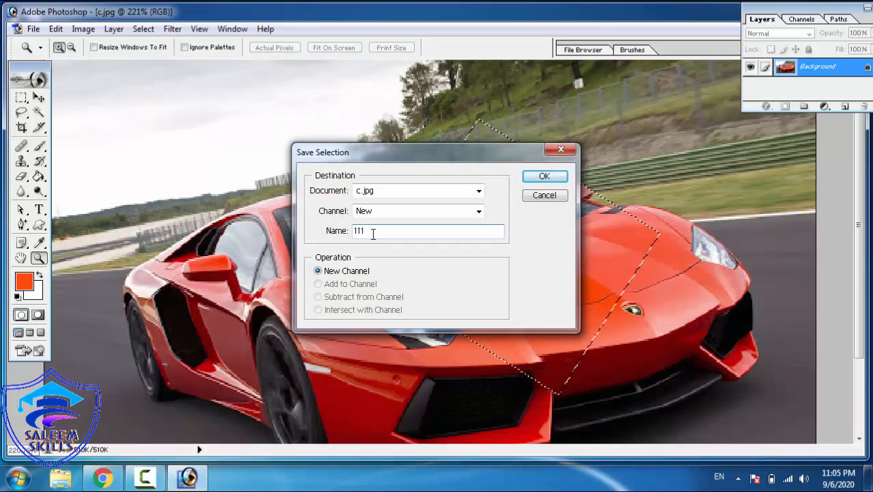
left_click(545, 176)
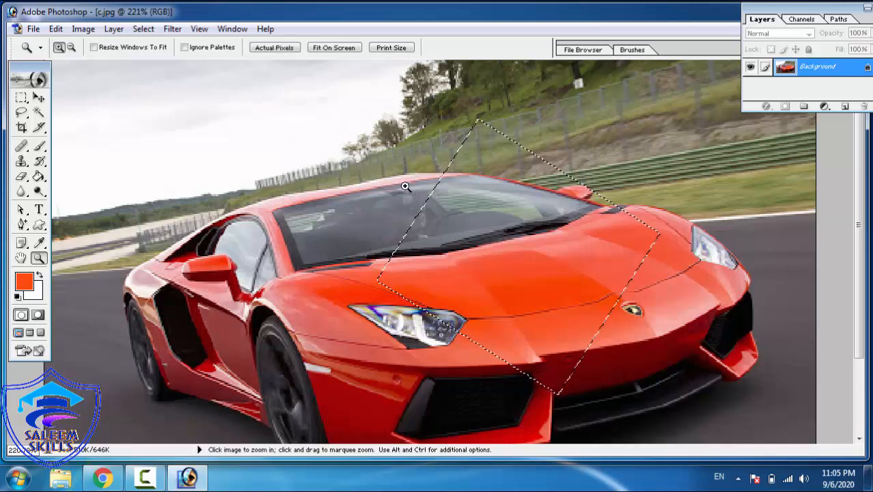
Step: Deselect the rotated rectangle and load the saved selection from channel 11 as a new selection
key("ctrl+d")
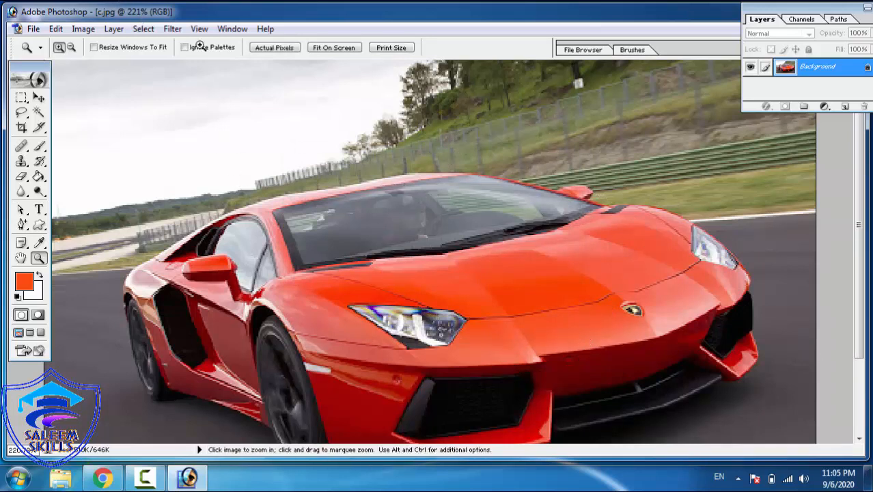
left_click(144, 29)
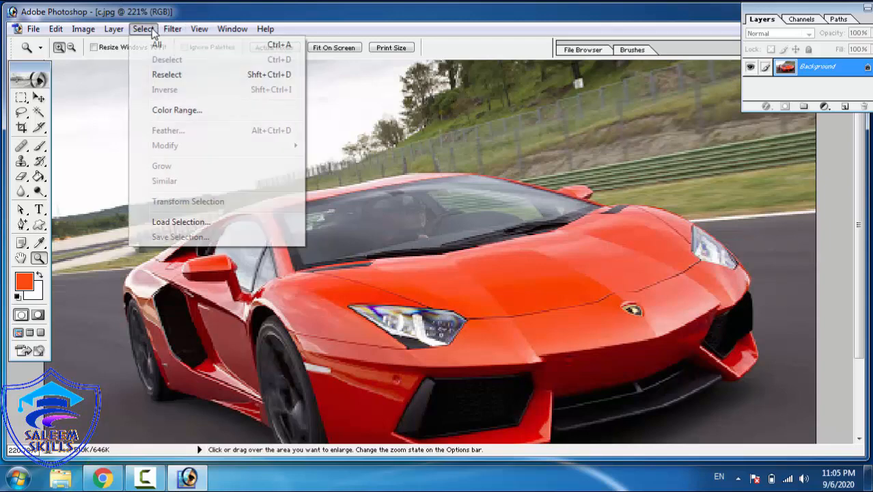
left_click(179, 223)
left_click(419, 213)
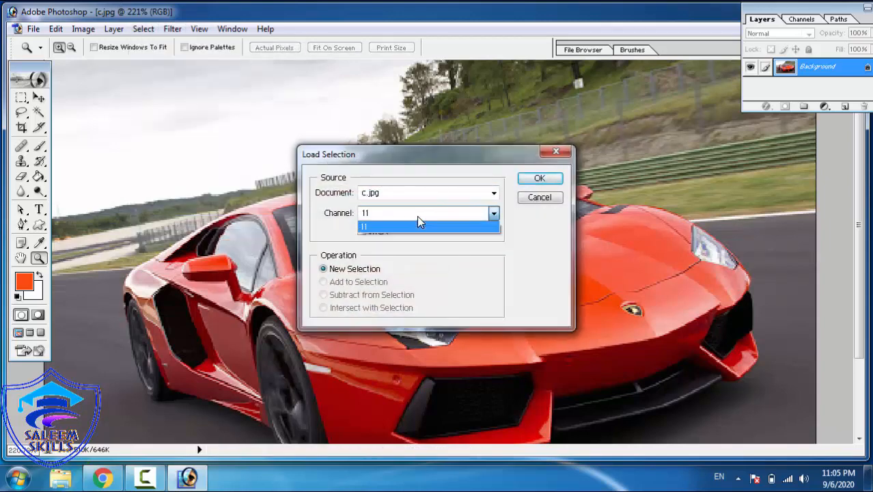
left_click(419, 226)
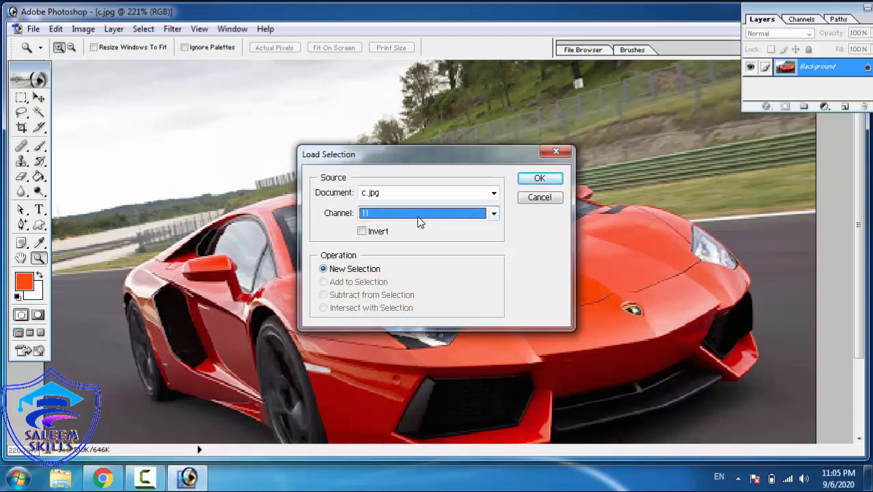
left_click(540, 178)
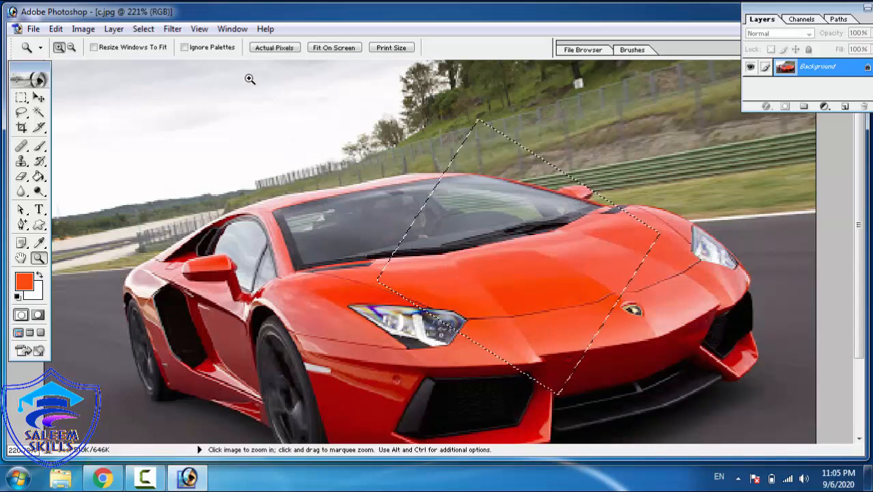
Step: Clear the loaded selection and draw a small rectangular selection over the door mirror and side window
key("ctrl+d")
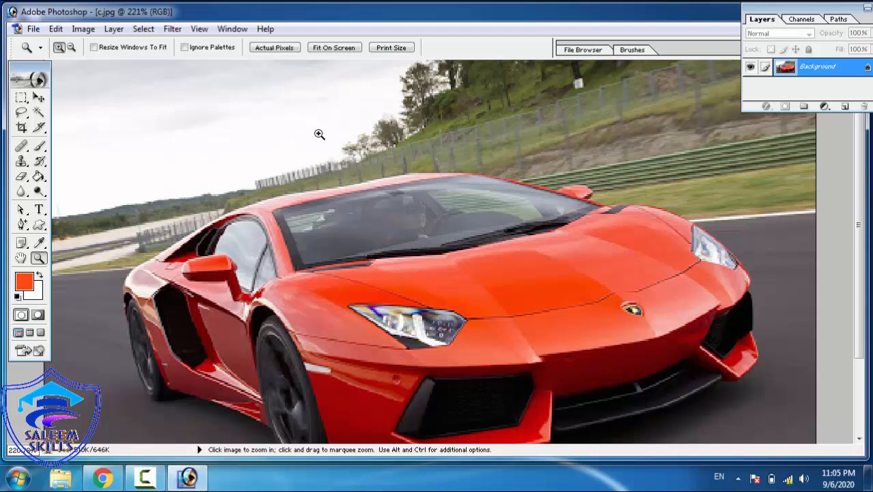
left_click(23, 99)
right_click(25, 101)
left_click(207, 242)
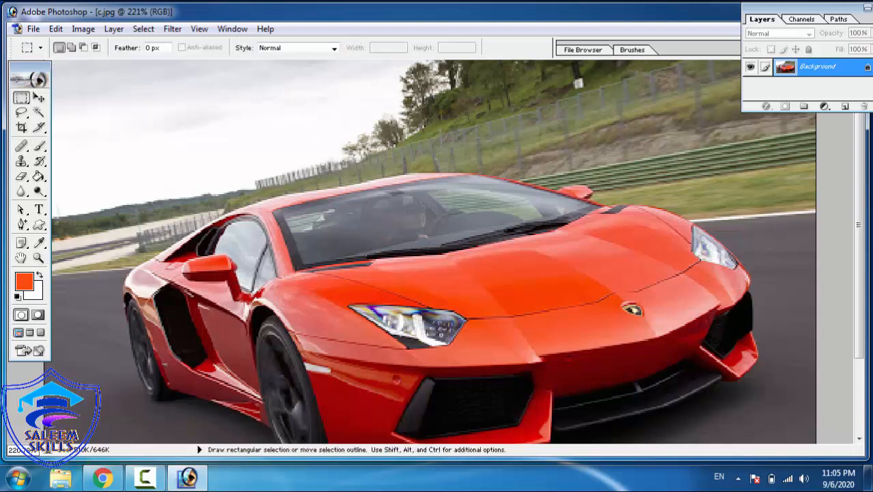
left_click_drag(287, 310, 290, 311)
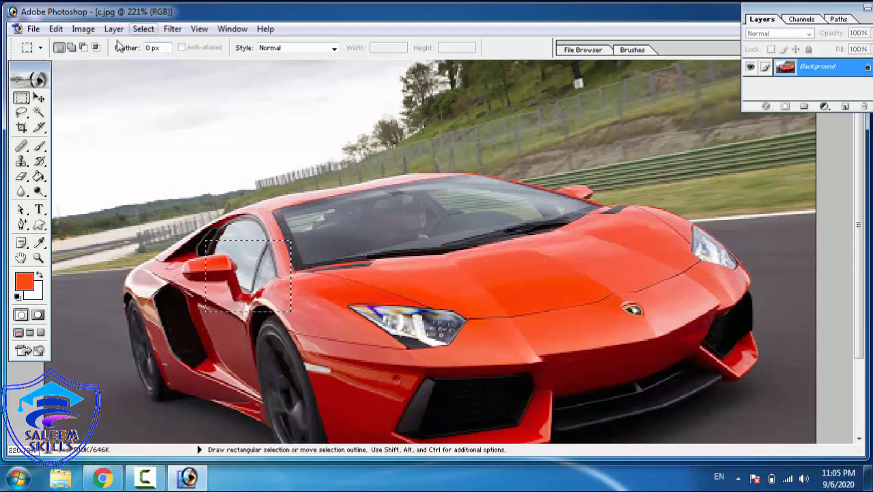
Step: Draw four overlapping ellipses in a row across the car, from the door mirror to the far headlight, combined into one selection
left_click(21, 100)
left_click(47, 110)
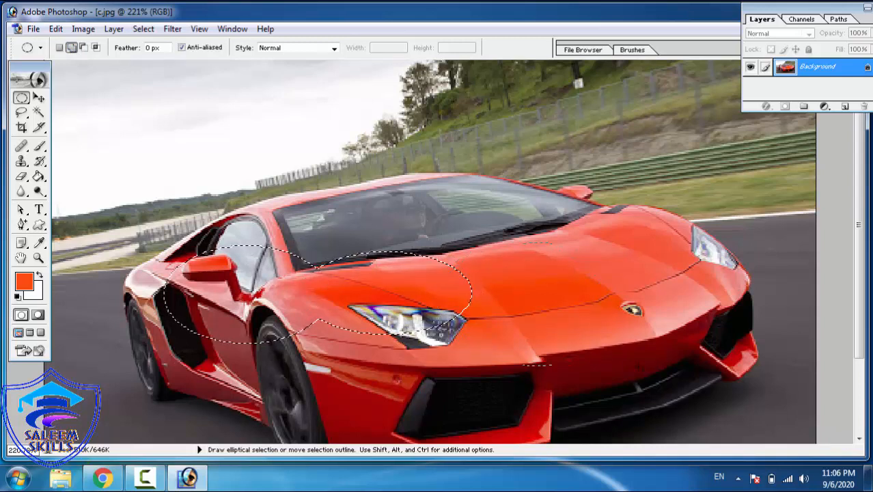
left_click_drag(639, 354, 640, 354)
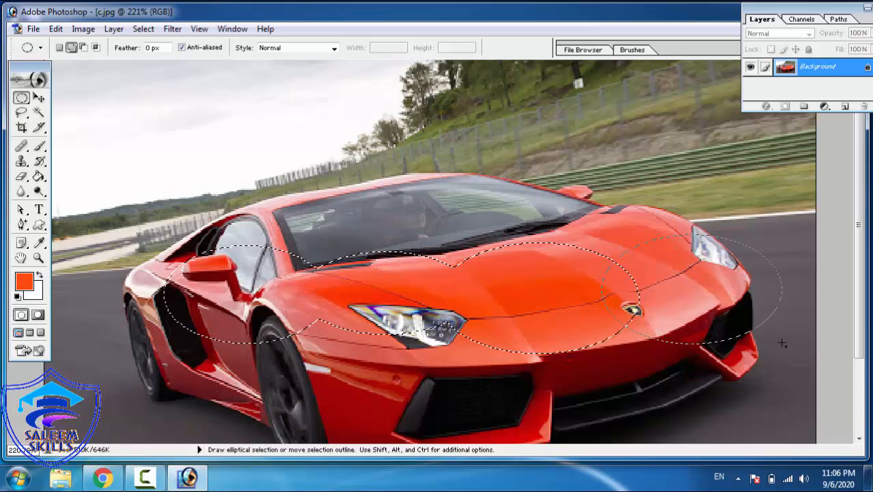
left_click_drag(783, 344, 783, 344)
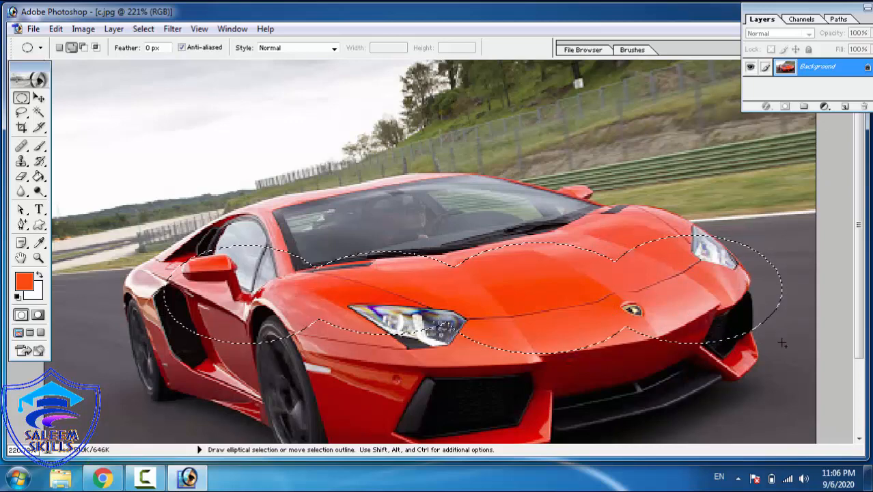
Step: Save the combined elliptical selection as a new channel named 22 in c.jpg
left_click(143, 29)
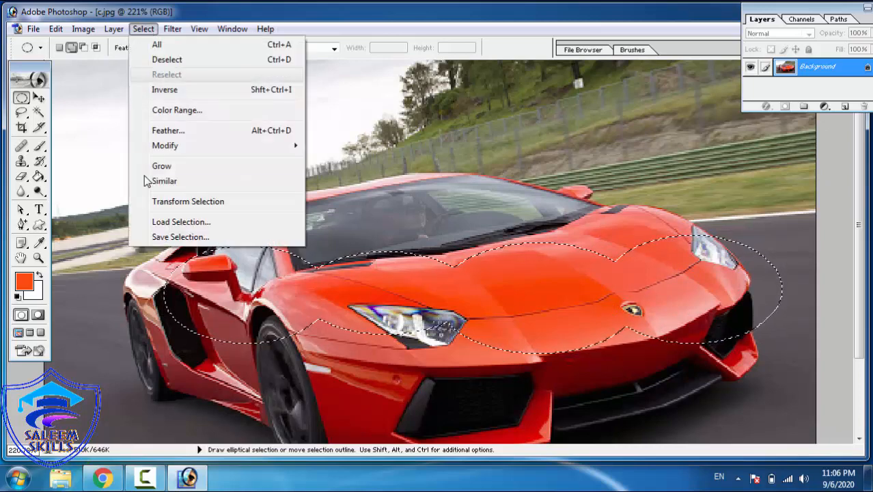
left_click(174, 237)
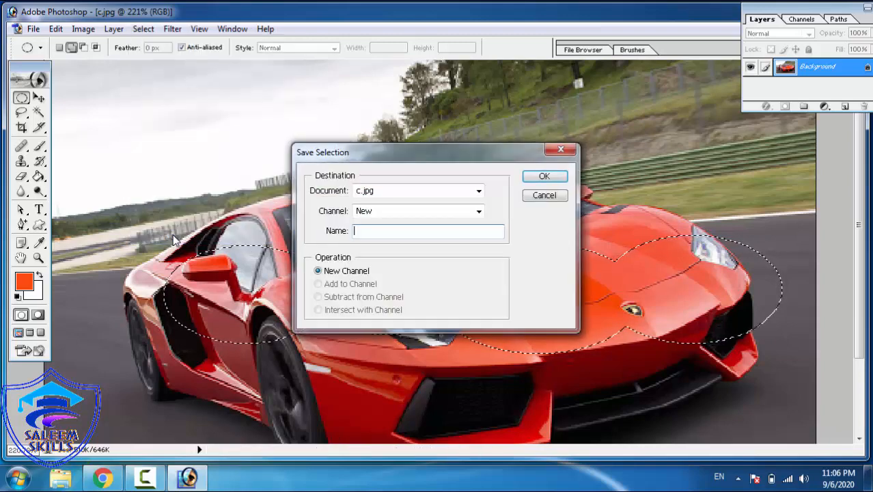
type("22")
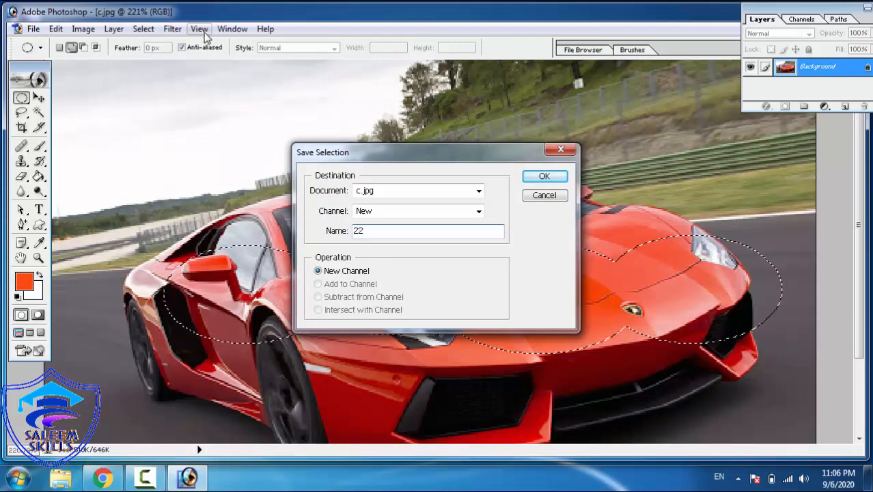
left_click(536, 175)
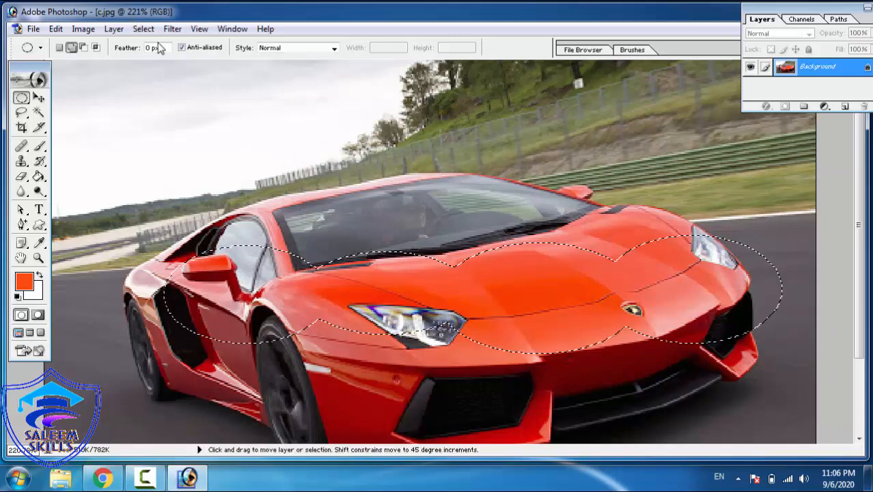
Step: Clear the elliptical selection and load the saved selection from channel 22 of c.jpg as a new selection
left_click(140, 31)
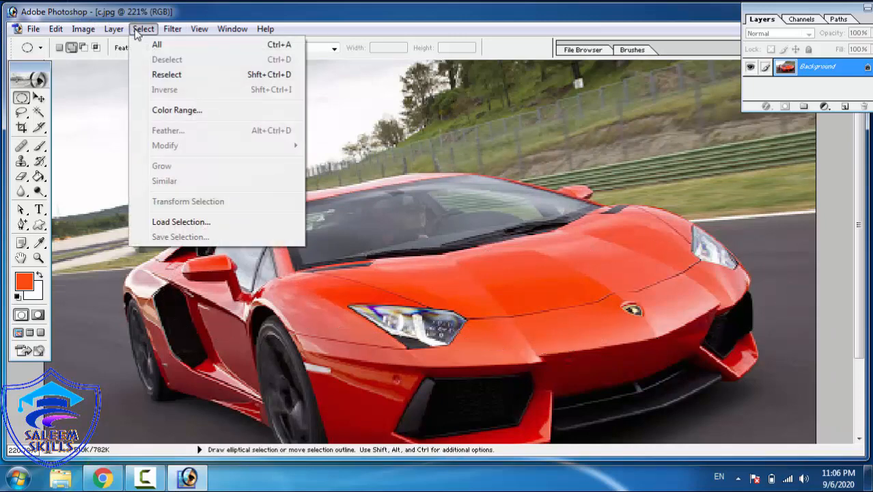
left_click(172, 224)
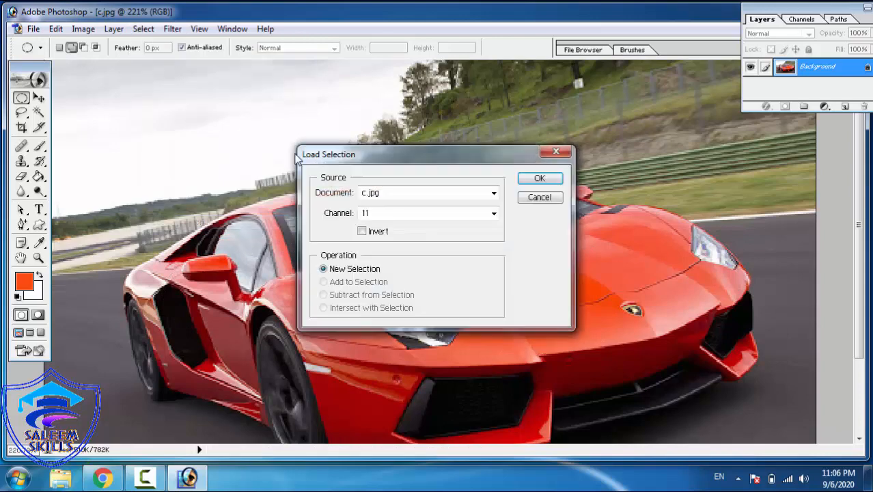
left_click(400, 214)
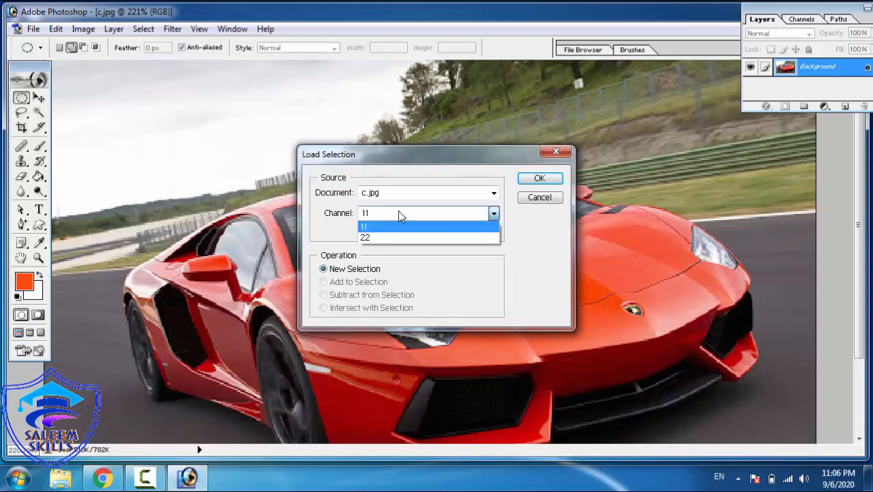
left_click(392, 239)
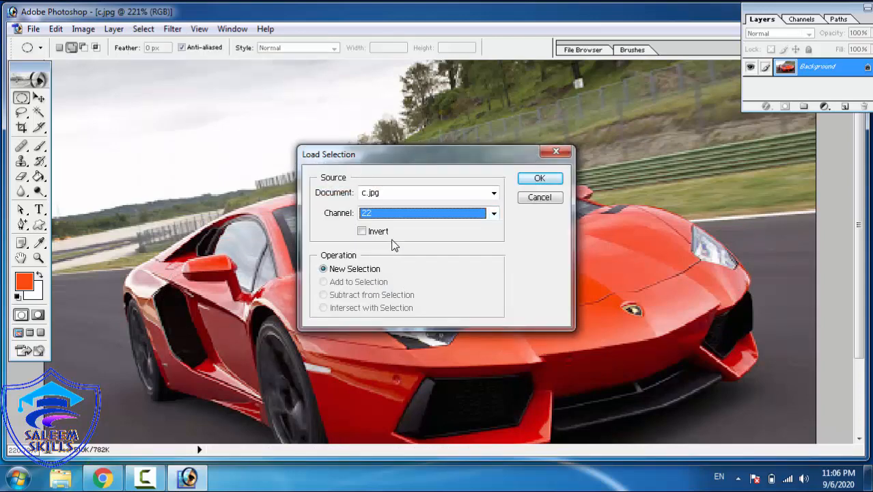
left_click(537, 179)
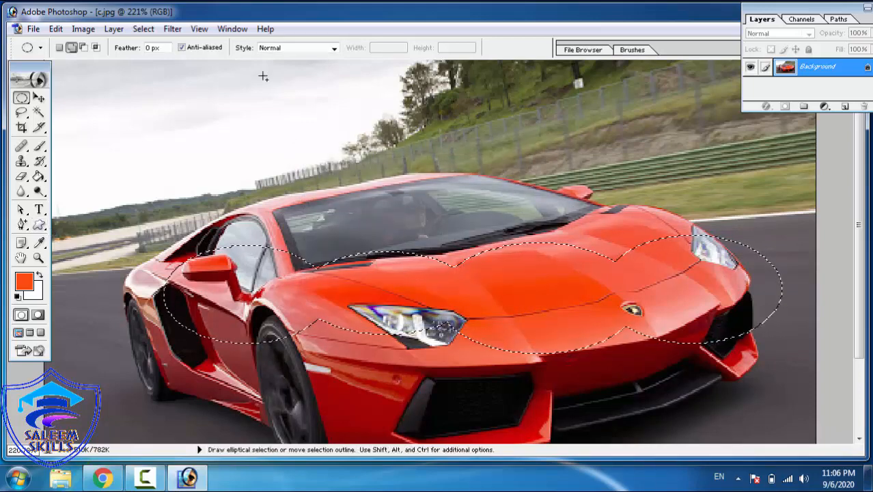
Step: Load the saved selection from channel 11 as a new selection, replacing the row of ellipses
left_click(144, 29)
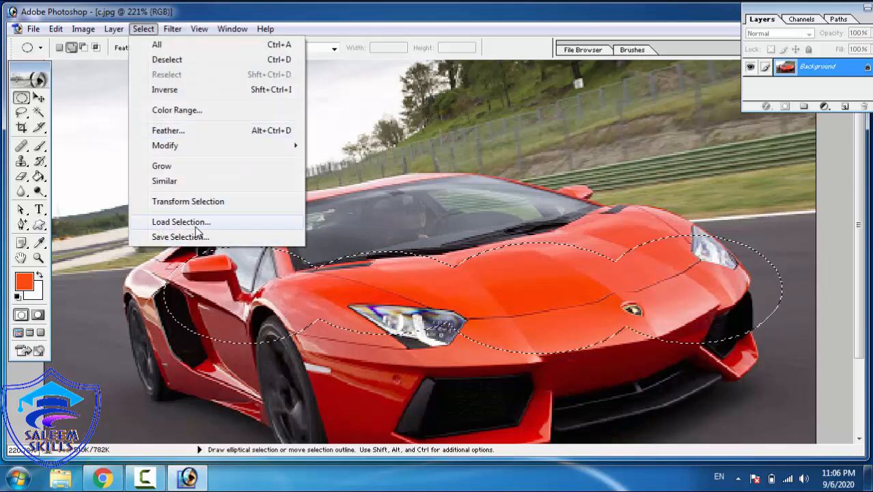
left_click(217, 224)
left_click(399, 213)
left_click(423, 221)
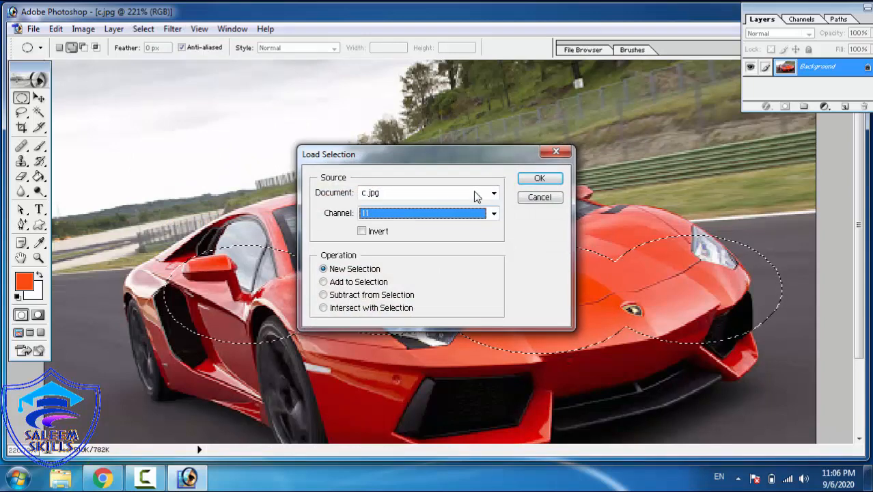
left_click(536, 179)
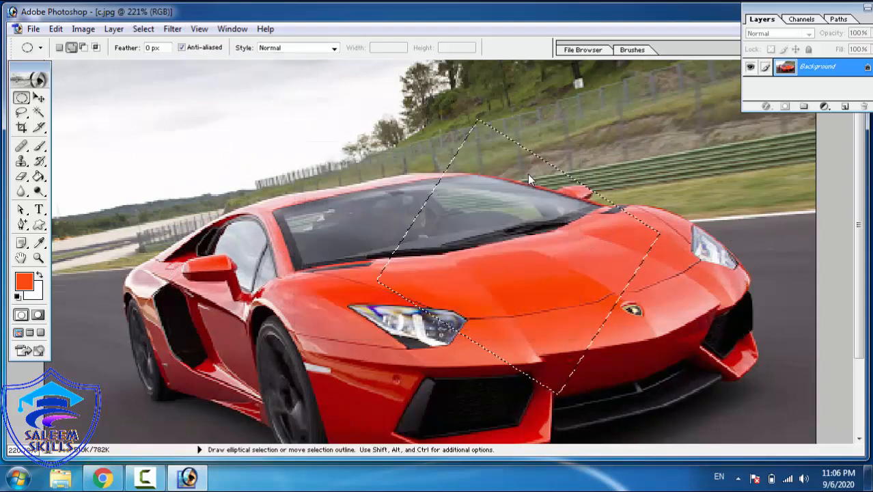
Step: Deselect the rotated rectangle and load channel 22 as a new selection again
key("ctrl")
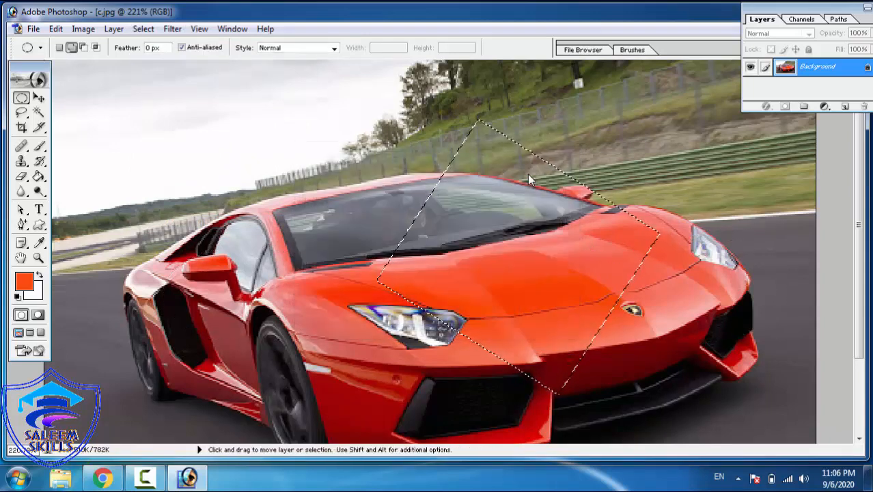
key("ctrl+d")
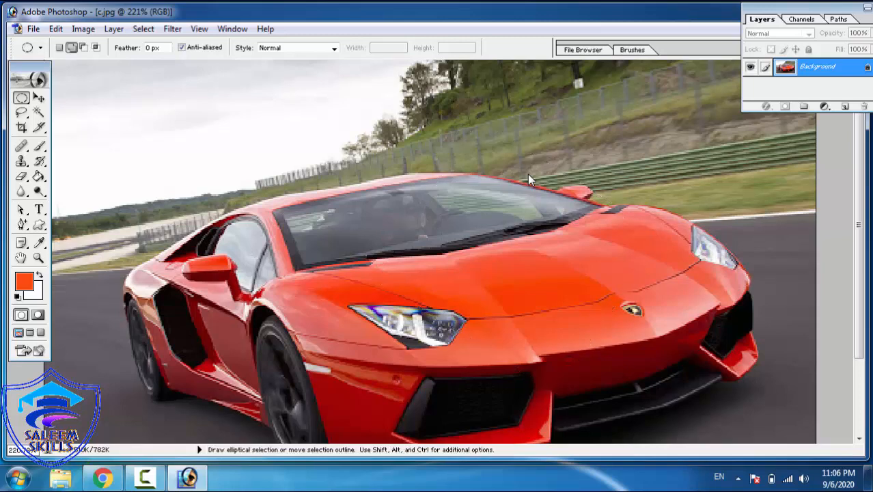
left_click(140, 29)
left_click(163, 223)
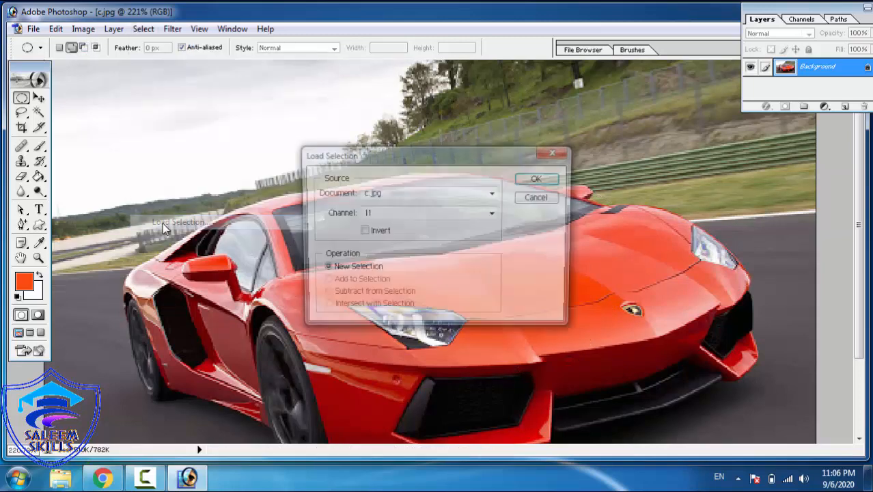
left_click(391, 216)
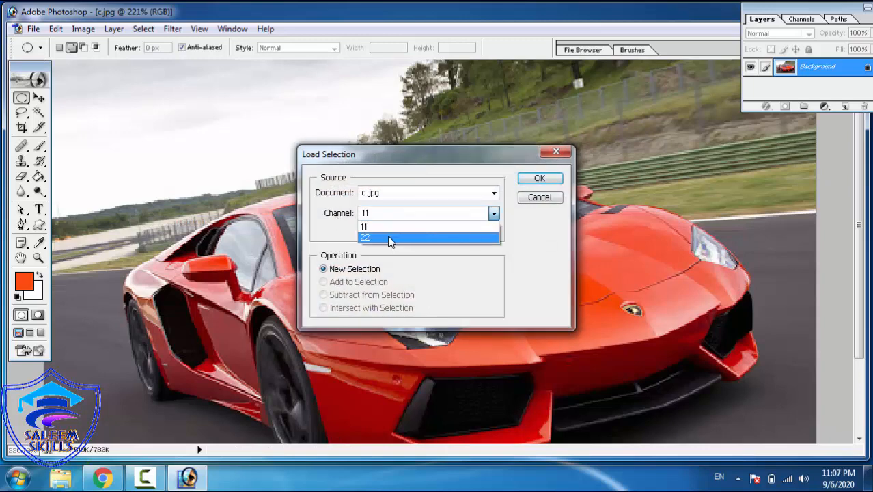
left_click(388, 235)
left_click(538, 179)
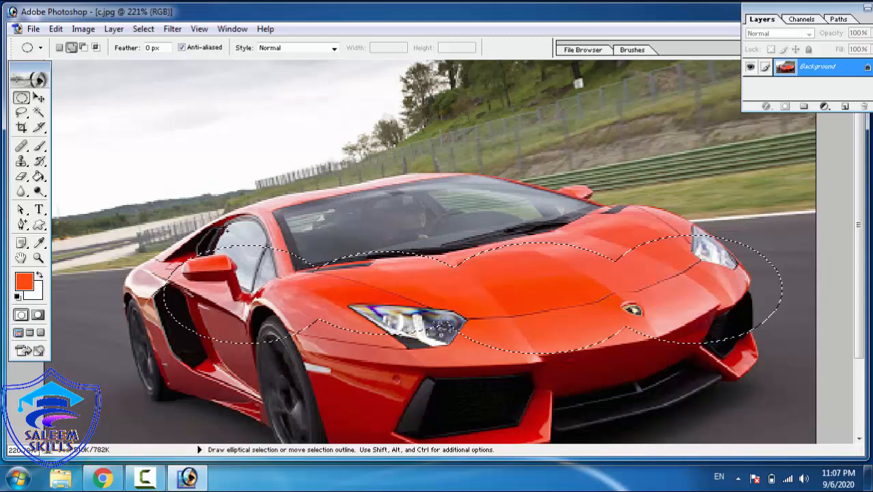
Step: Save the elliptical selection to a new document as a new channel named 33
left_click(141, 31)
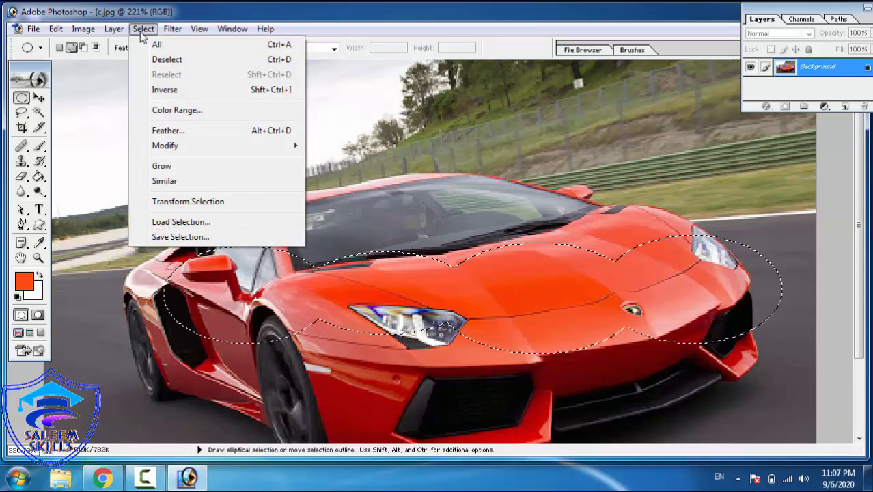
left_click(165, 237)
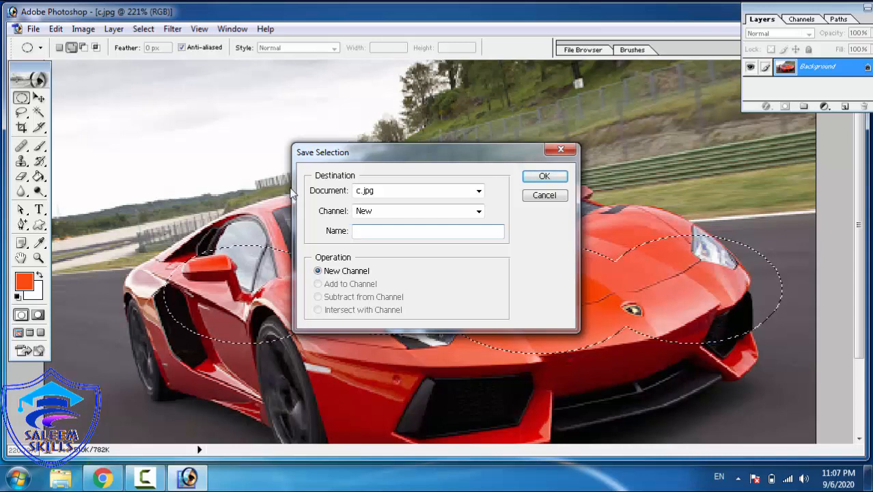
left_click(398, 211)
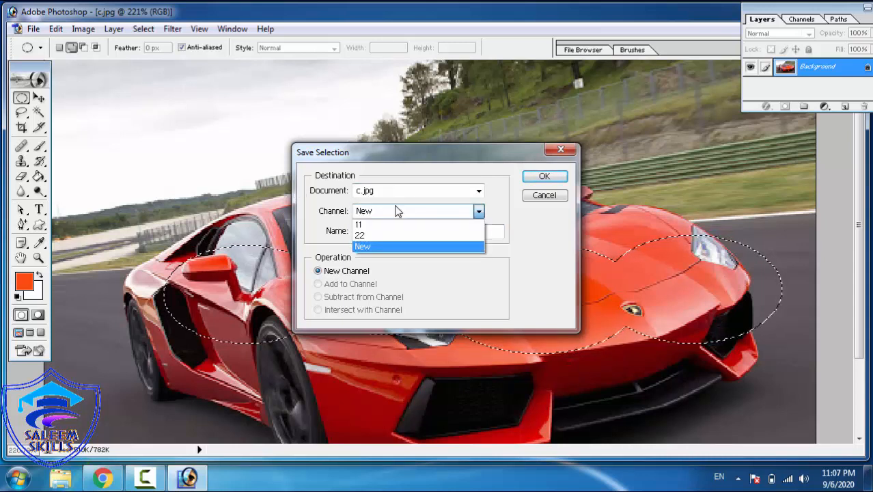
left_click(399, 211)
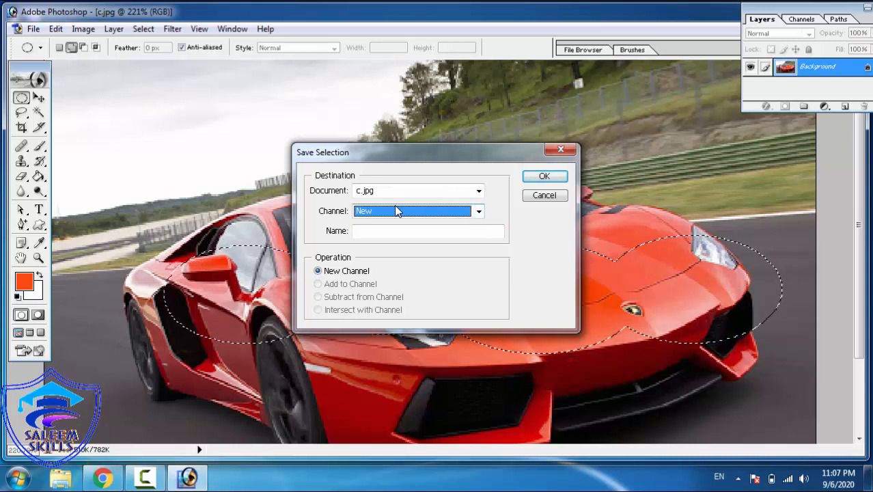
left_click(399, 212)
left_click(398, 212)
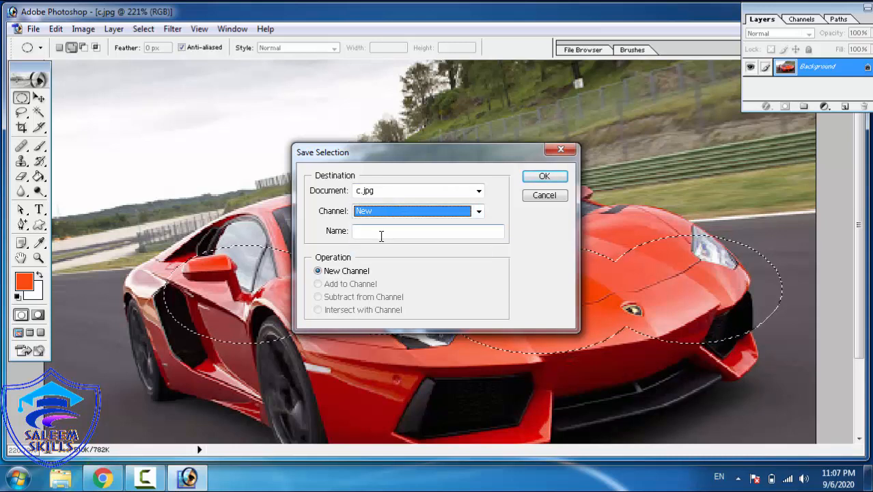
left_click(381, 236)
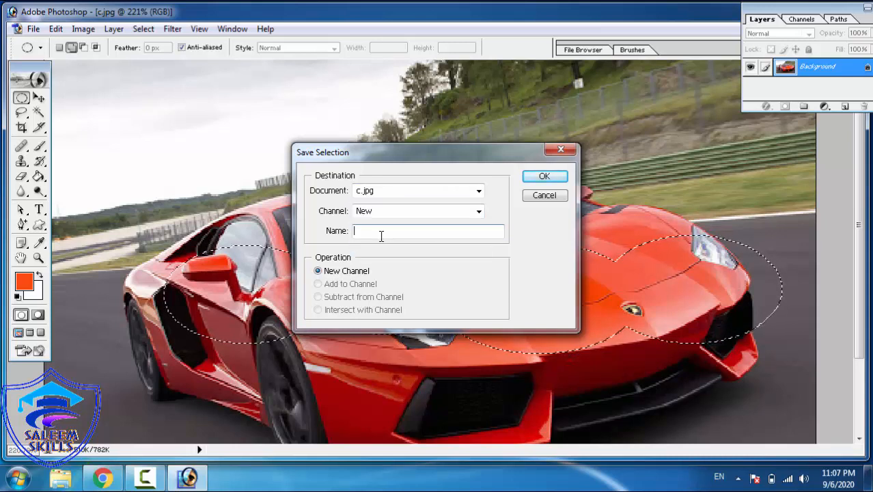
left_click(408, 191)
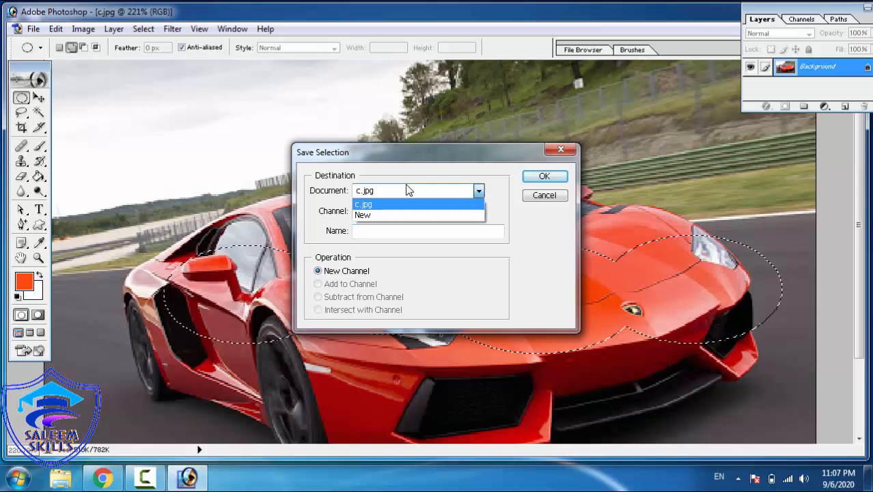
left_click(370, 216)
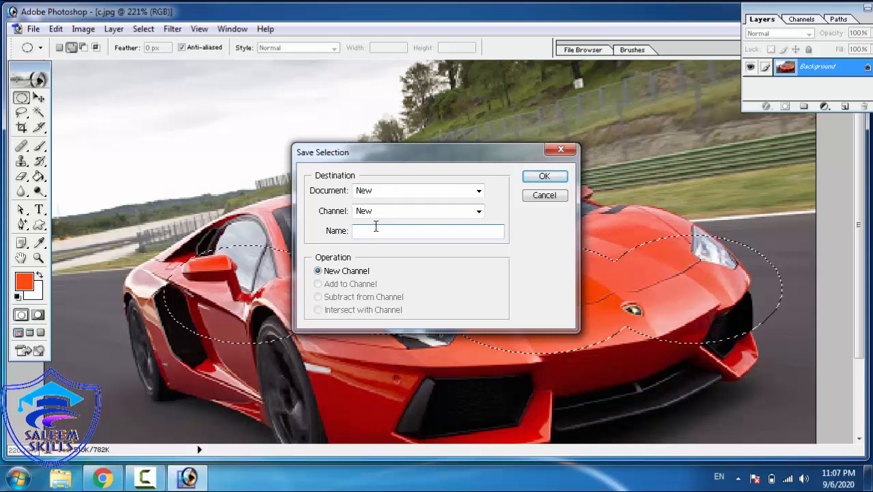
type("33")
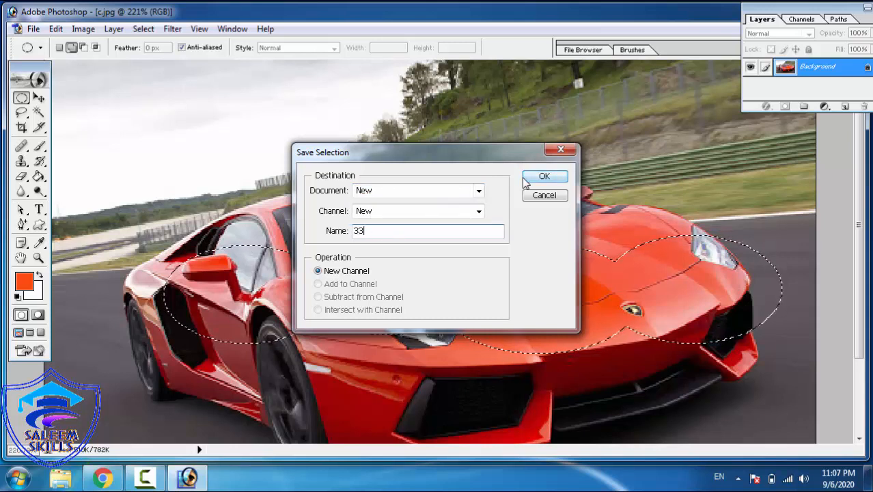
left_click(553, 177)
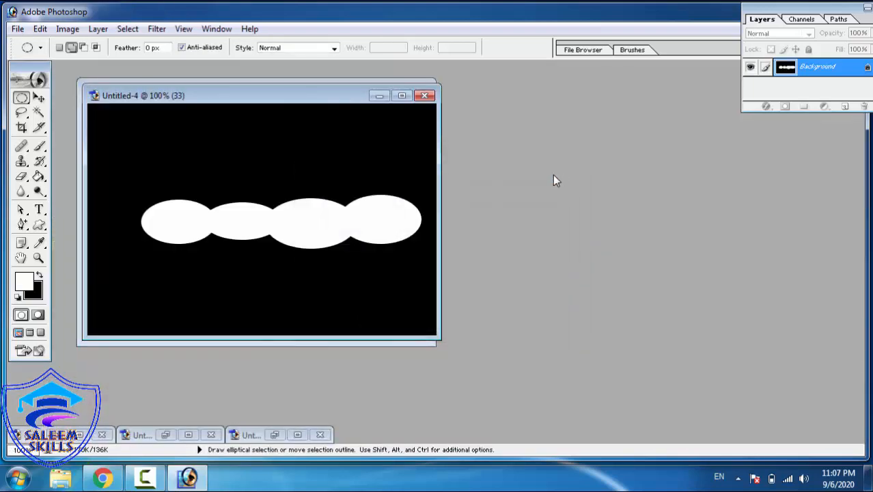
Step: Maximize the new document's window and inspect the white ellipse mask up close, ending with the whole image fitted on screen
left_click(401, 95)
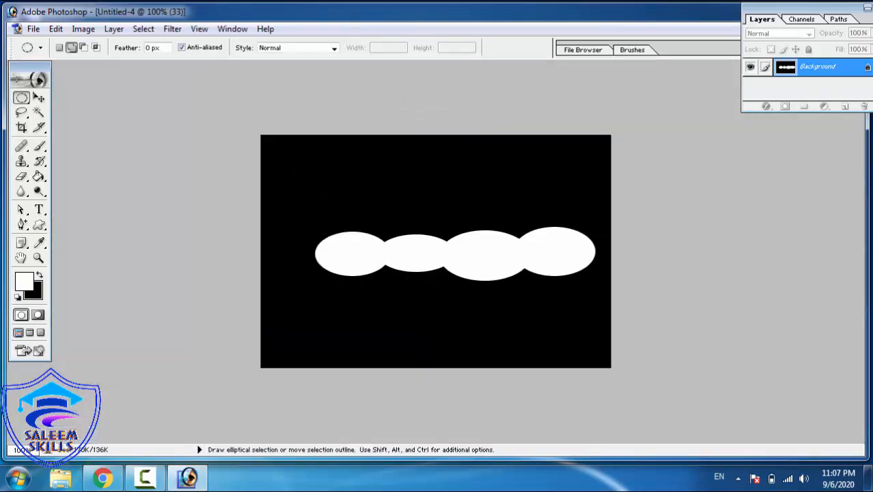
key("z")
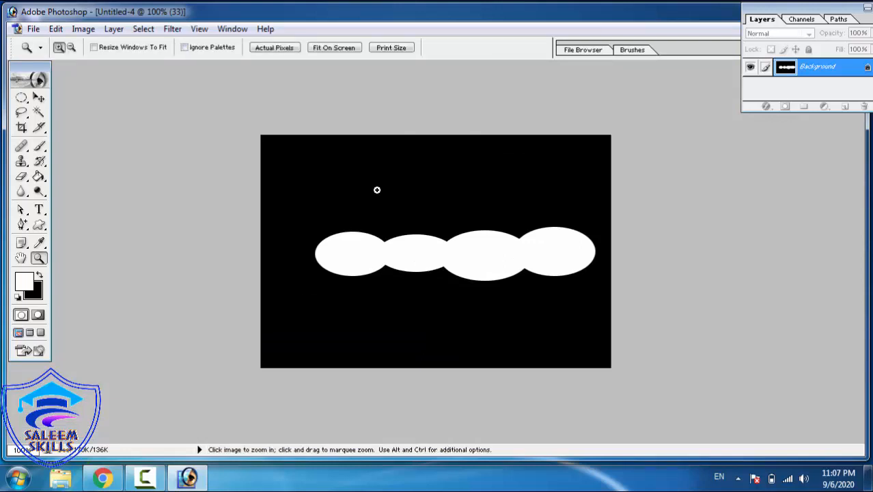
right_click(377, 190)
left_click(401, 202)
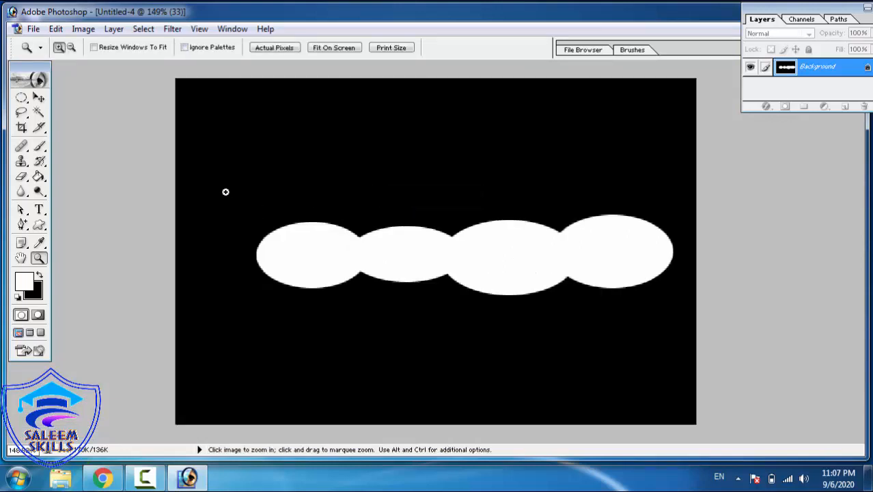
left_click_drag(226, 191, 711, 324)
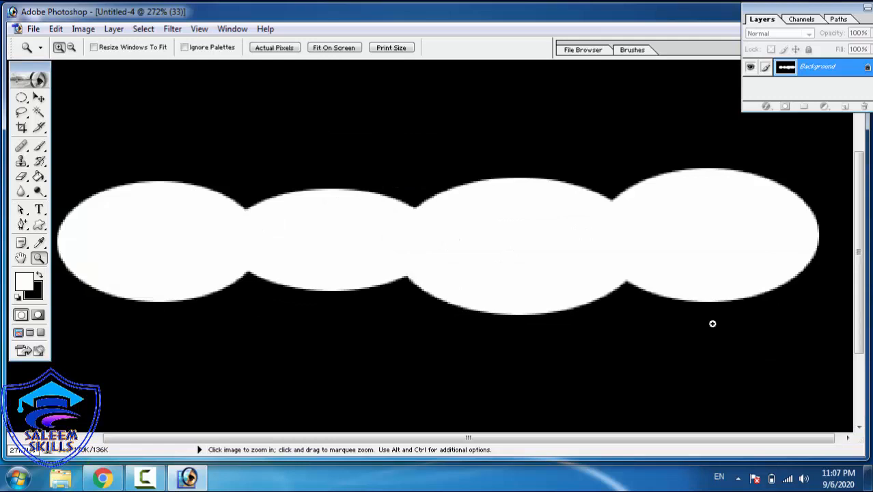
right_click(473, 185)
left_click(505, 194)
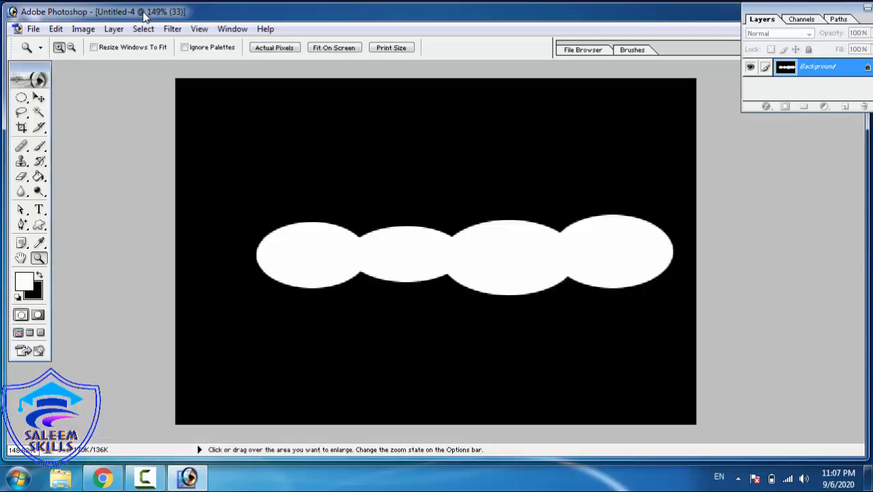
left_click(145, 30)
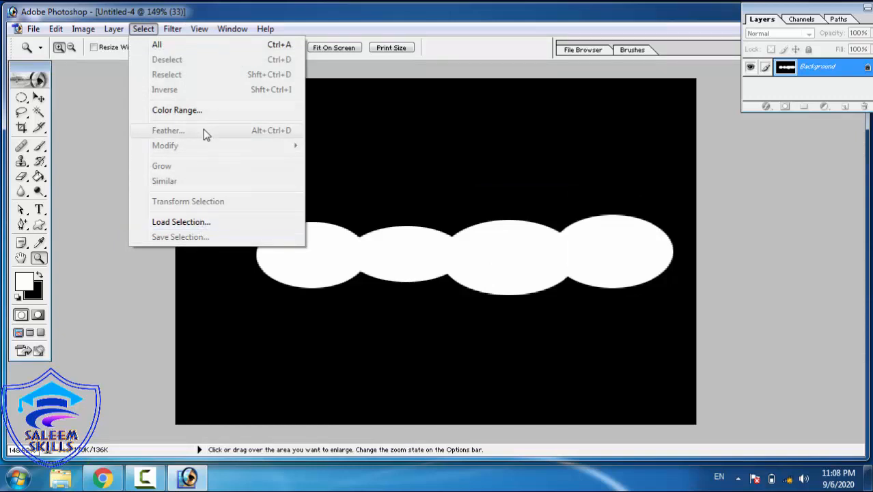
mouse_move(172, 31)
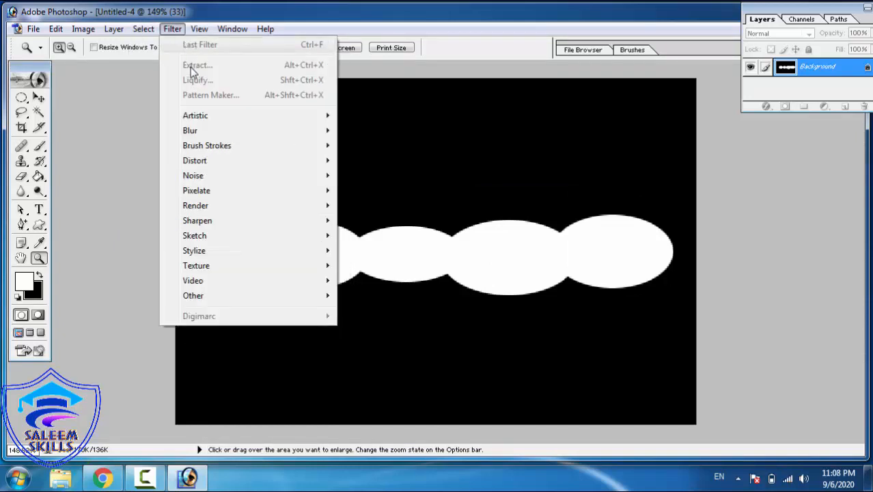
mouse_move(265, 28)
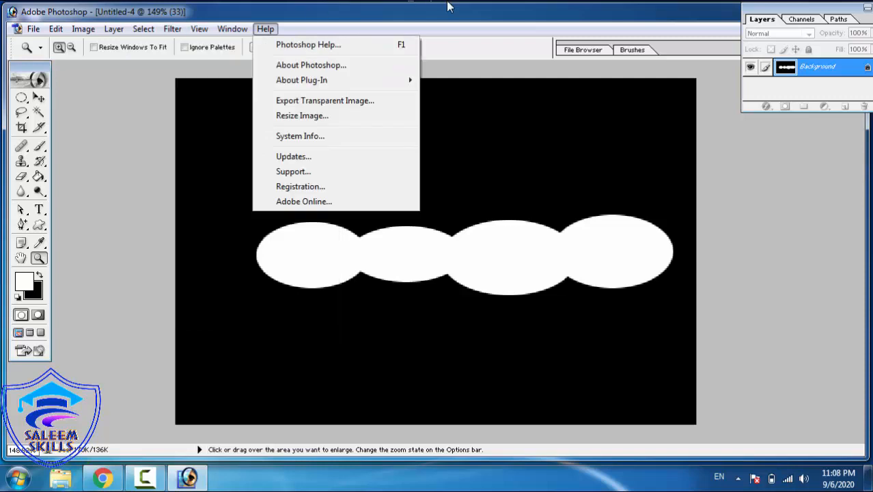
left_click(17, 297)
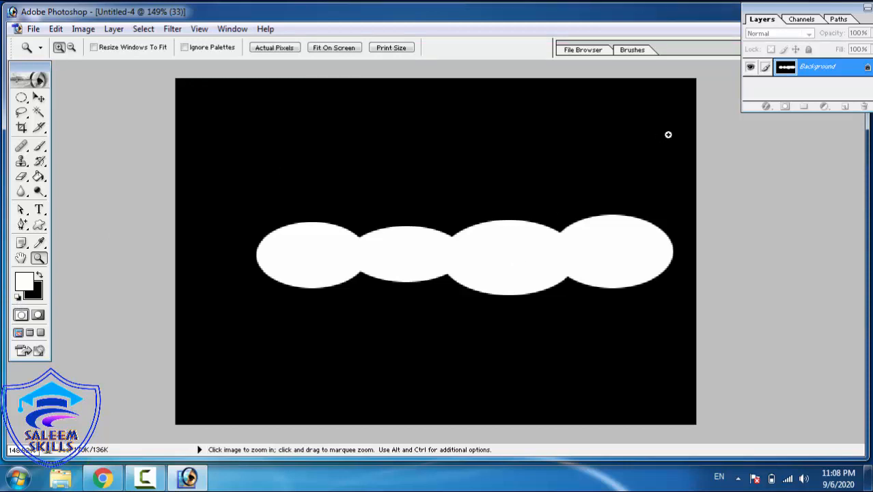
Step: Move the Layers palette clear of the window controls and close it
left_click_drag(845, 11, 815, 79)
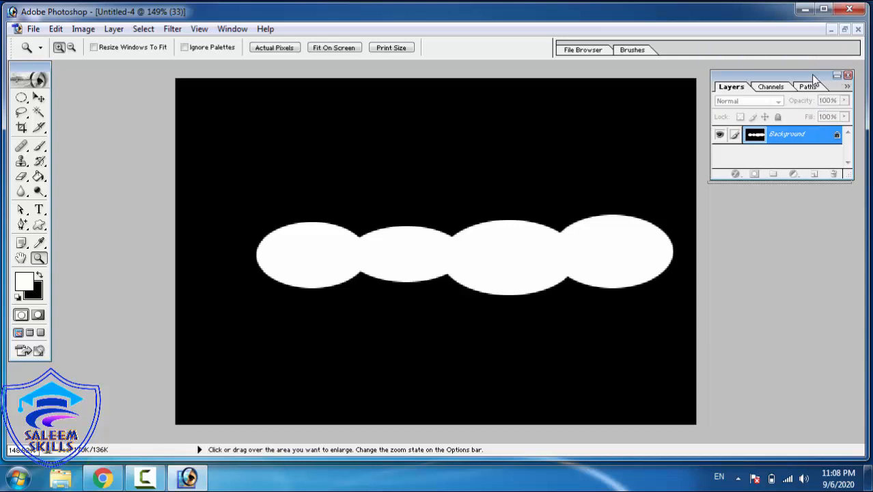
left_click(847, 76)
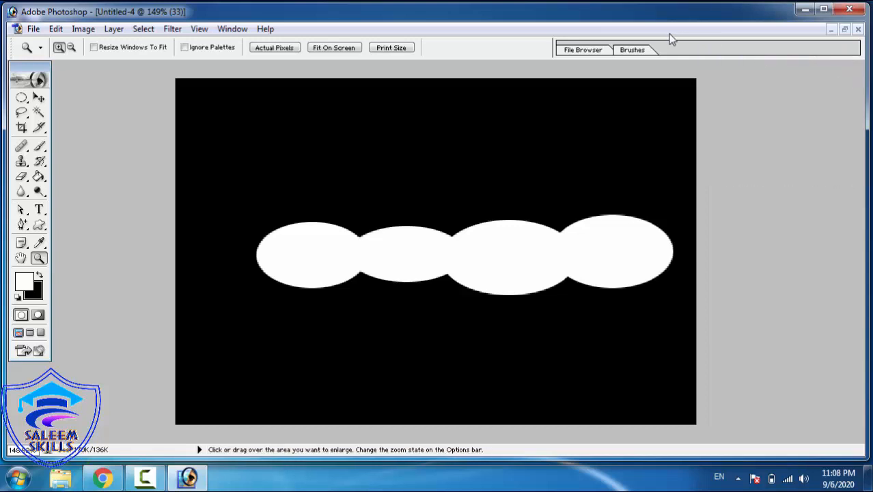